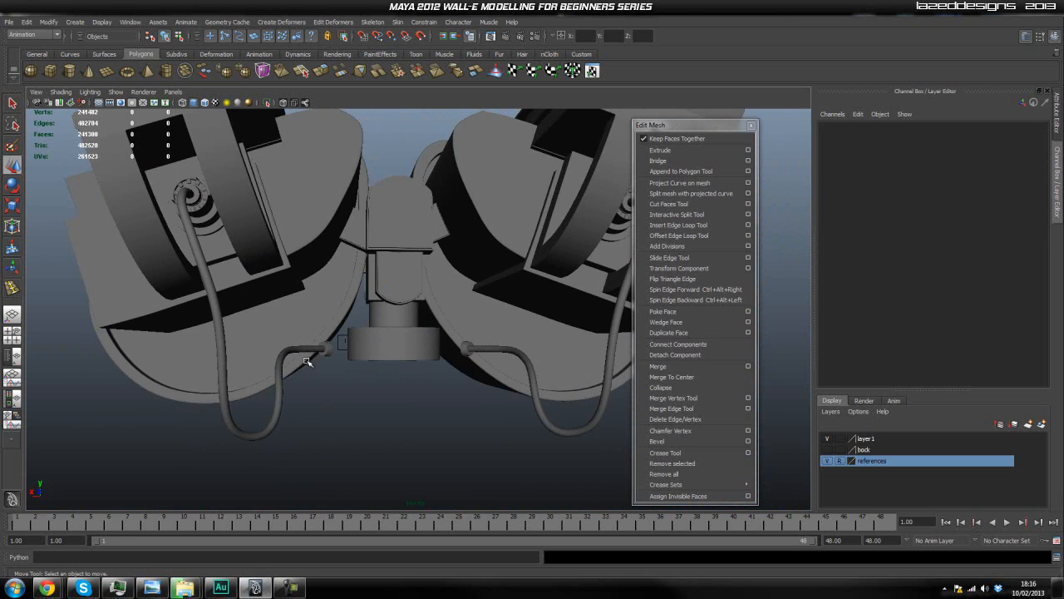
{"action": "left_click", "coordinate": [353, 398]}
{"action": "left_click", "coordinate": [383, 350]}
{"action": "scroll", "coordinate": [368, 381], "scroll_direction": "up", "scroll_amount": 3}
{"action": "scroll", "coordinate": [377, 401], "scroll_direction": "down", "scroll_amount": 3}
{"action": "left_click", "coordinate": [372, 414]}
{"action": "scroll", "coordinate": [305, 392], "scroll_direction": "up", "scroll_amount": 4}
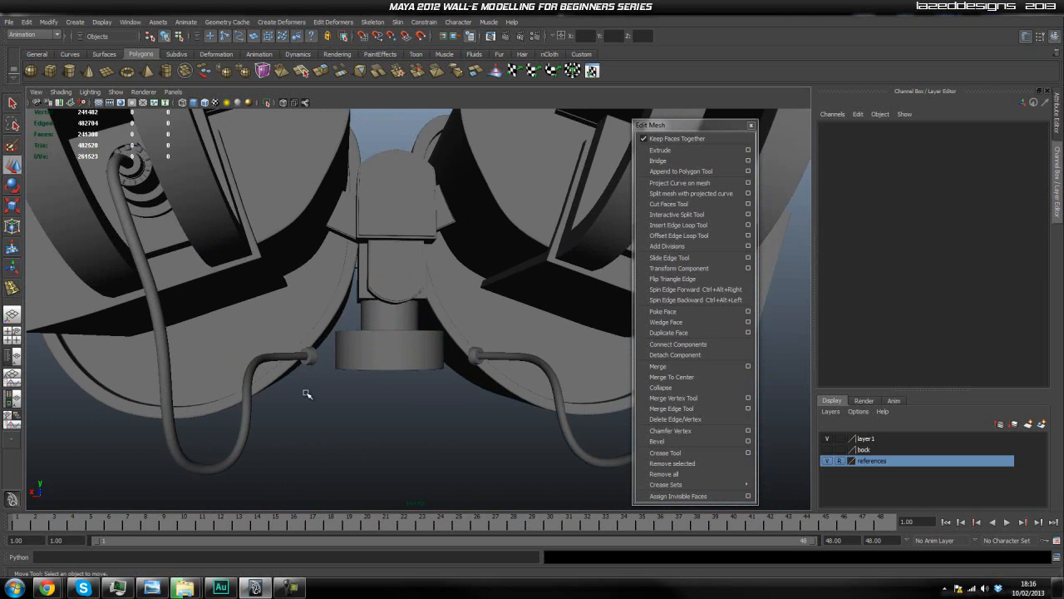
Delete the first back_head_cable mesh from the head, keeping the curve it follows.
{"action": "left_click", "coordinate": [288, 365]}
{"action": "left_click_drag", "start_coordinate": [332, 377], "coordinate": [326, 380], "text": "alt"}
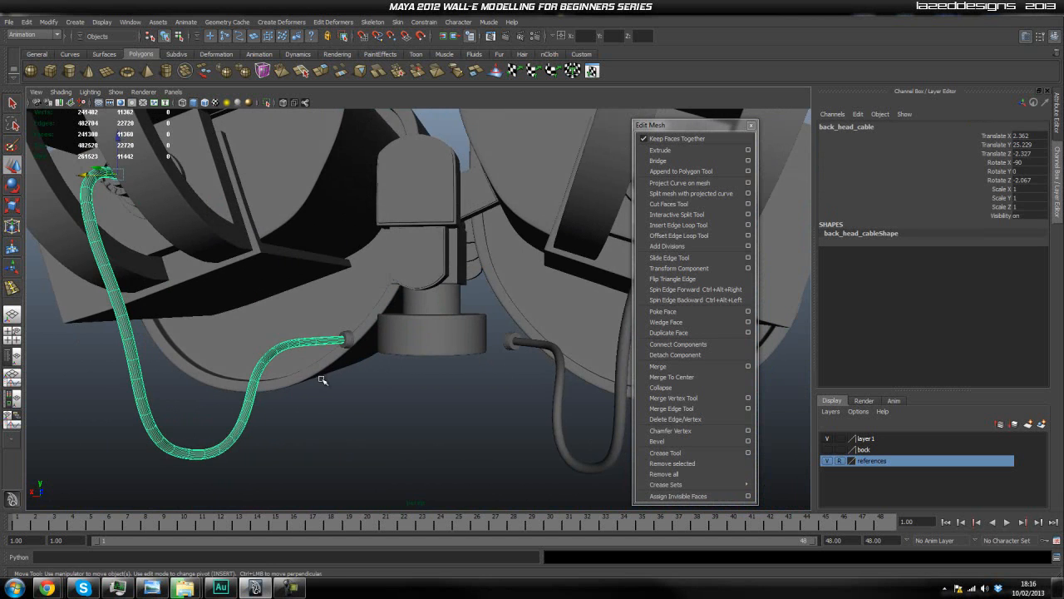
{"action": "middle_click_drag", "start_coordinate": [270, 375], "coordinate": [311, 371], "text": "alt"}
{"action": "right_click_drag", "start_coordinate": [311, 371], "coordinate": [469, 376], "text": "alt"}
{"action": "left_click_drag", "start_coordinate": [469, 377], "coordinate": [326, 359], "text": "alt"}
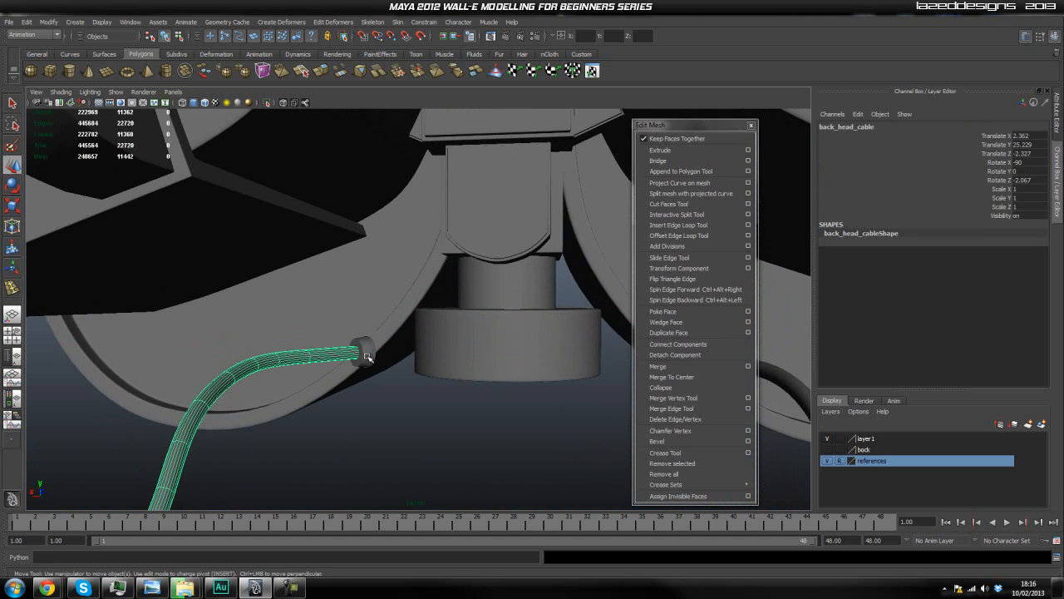
{"action": "scroll", "coordinate": [341, 393], "scroll_direction": "down", "scroll_amount": 3}
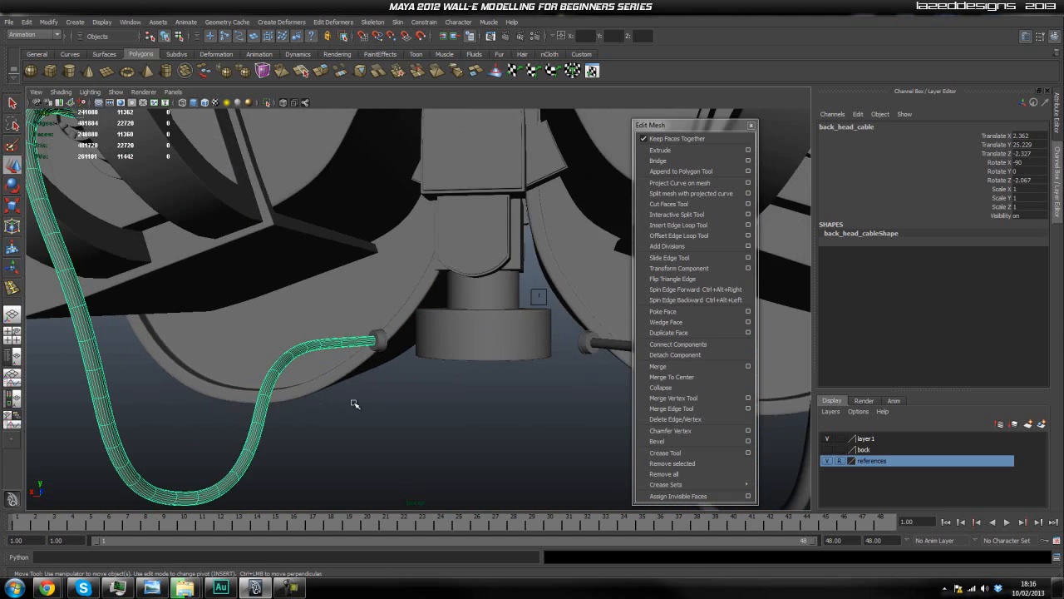
{"action": "left_click", "coordinate": [388, 418]}
{"action": "left_click", "coordinate": [286, 394]}
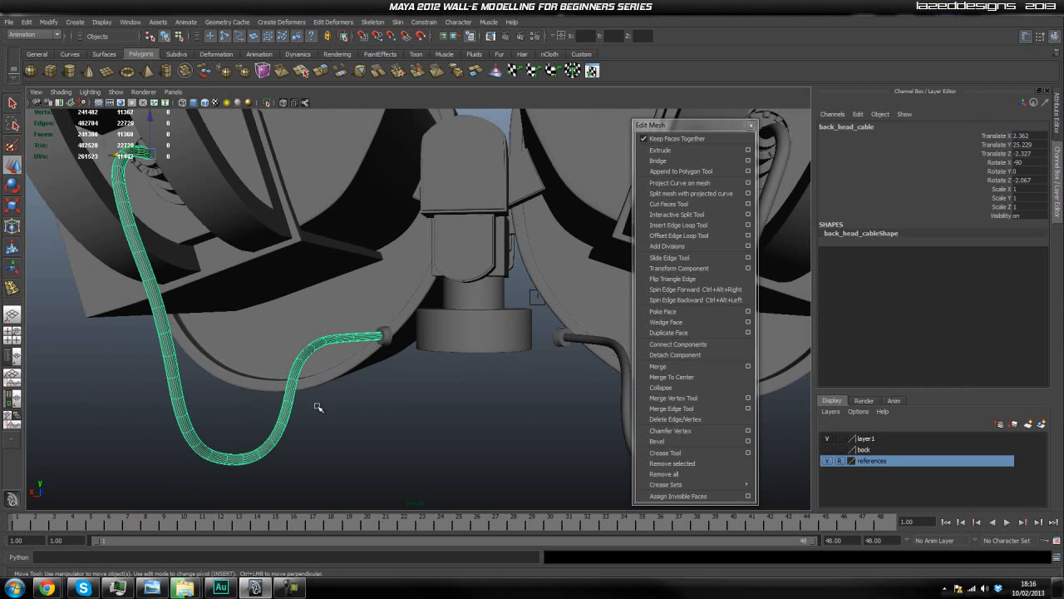
{"action": "left_click", "coordinate": [418, 367]}
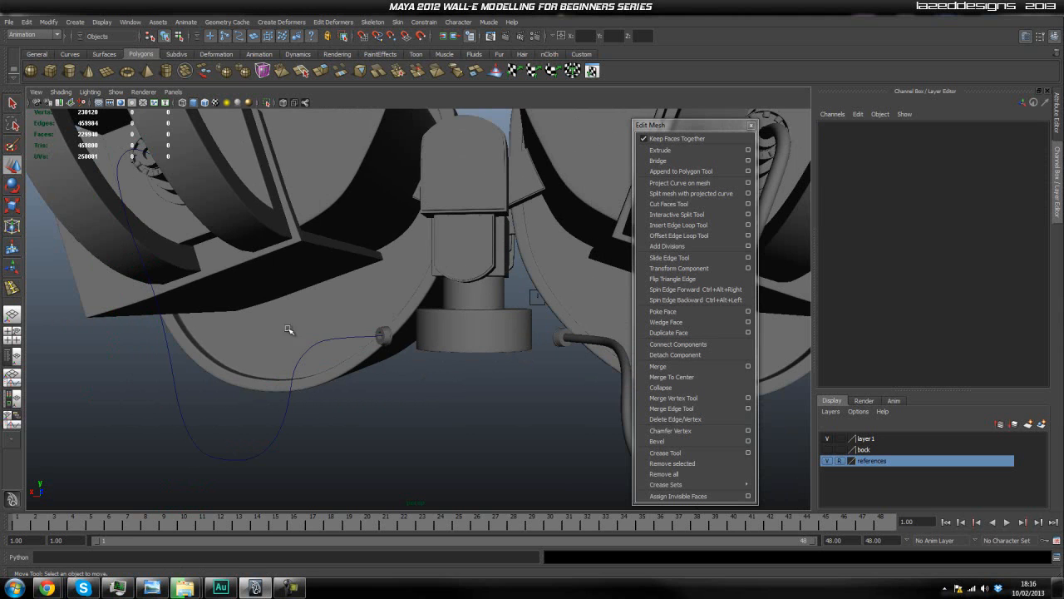
Delete the matching cable mesh on the other side of the neck, keeping its curve.
{"action": "left_click", "coordinate": [338, 343]}
{"action": "left_click", "coordinate": [345, 339]}
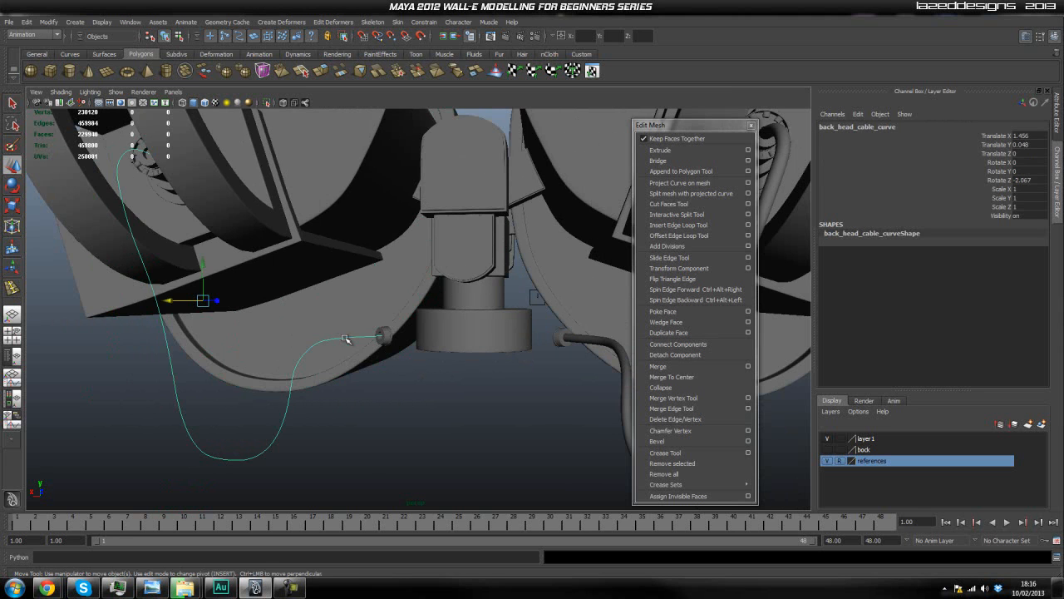
{"action": "left_click", "coordinate": [418, 451]}
{"action": "left_click_drag", "start_coordinate": [415, 452], "coordinate": [481, 437], "text": "alt"}
{"action": "middle_click_drag", "start_coordinate": [481, 437], "coordinate": [267, 418], "text": "alt"}
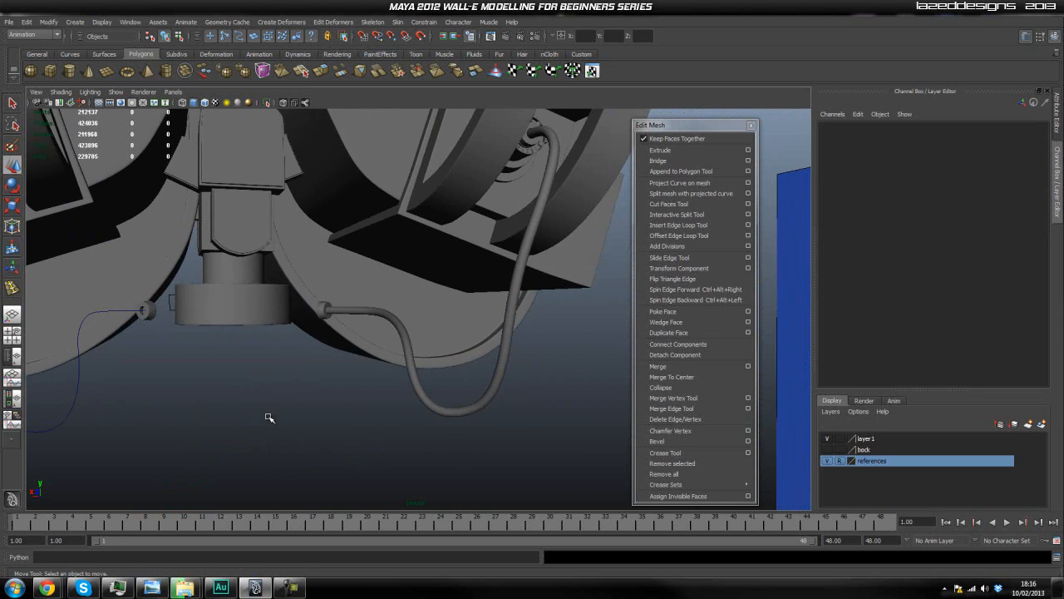
{"action": "left_click", "coordinate": [462, 399]}
{"action": "left_click_drag", "start_coordinate": [506, 376], "coordinate": [518, 381], "text": "alt"}
{"action": "key", "text": "Delete"}
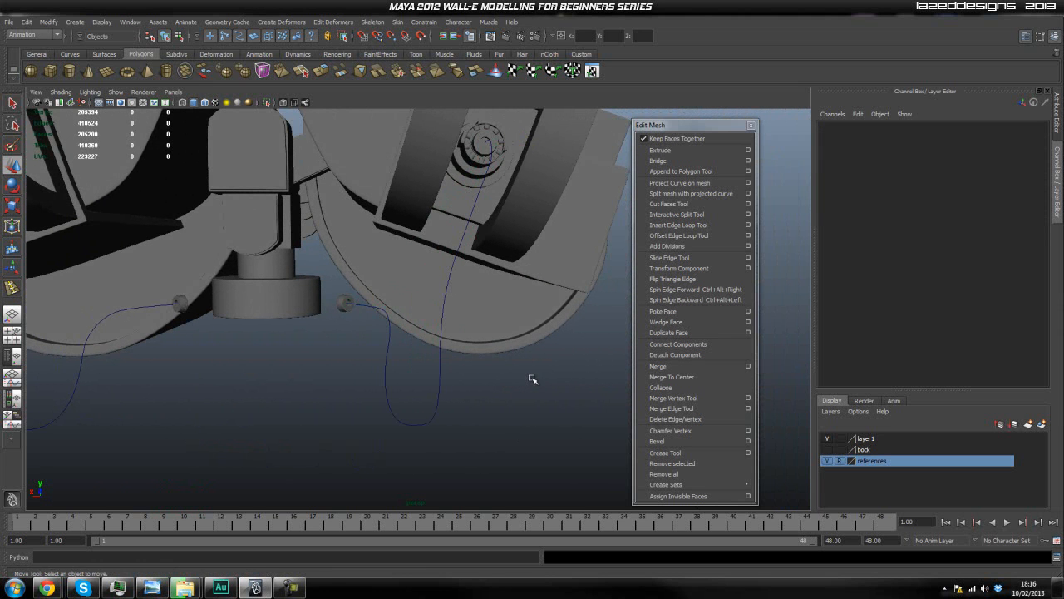
Delete the cable curve and the nack_cable_hole piece on the second side of the neck.
{"action": "middle_click_drag", "start_coordinate": [325, 380], "coordinate": [453, 381], "text": "alt"}
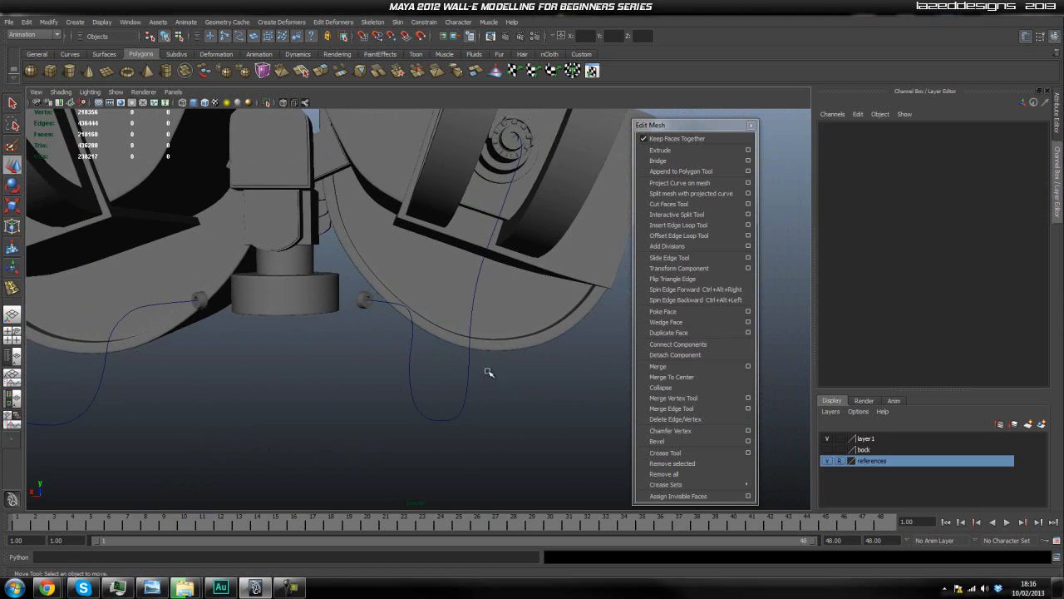
{"action": "left_click", "coordinate": [468, 361]}
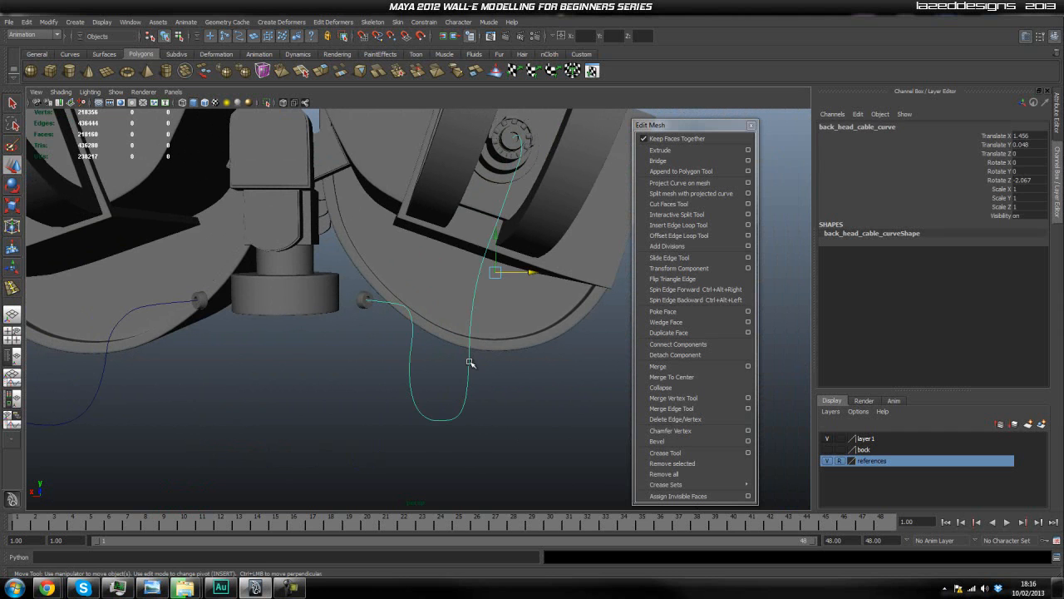
{"action": "left_click", "coordinate": [361, 306], "text": "shift"}
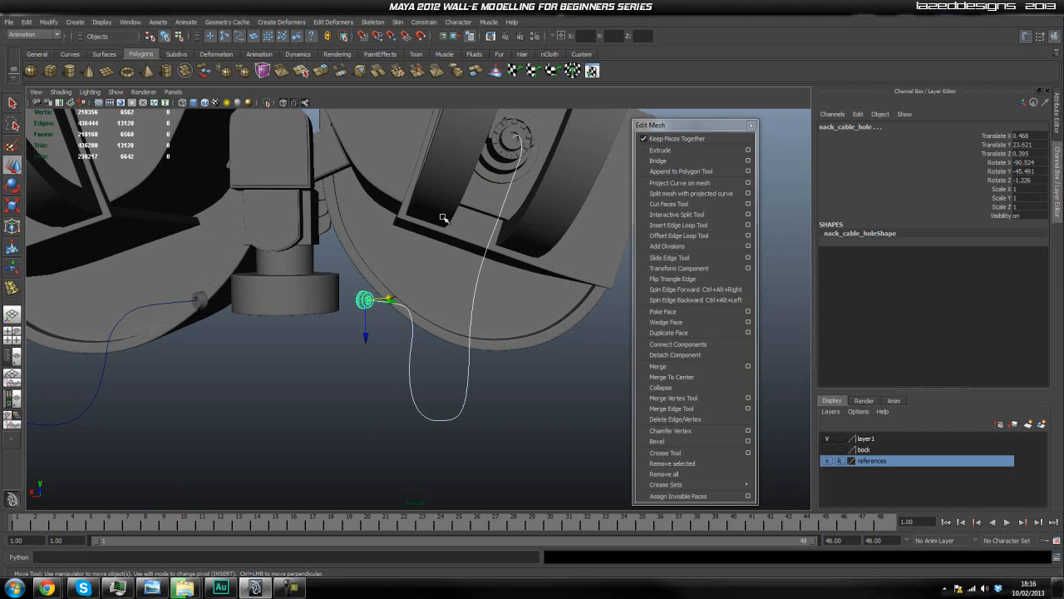
{"action": "key", "text": "Delete"}
Move the remaining nack_cable_hole against the side of the round neck base, to about X 0.028, Y 23.715, Z 0.376.
{"action": "middle_click_drag", "start_coordinate": [429, 227], "coordinate": [617, 229], "text": "alt"}
{"action": "left_click_drag", "start_coordinate": [617, 229], "coordinate": [453, 326], "text": "alt"}
{"action": "scroll", "coordinate": [438, 297], "scroll_direction": "up", "scroll_amount": 4}
{"action": "left_click", "coordinate": [351, 328]}
{"action": "scroll", "coordinate": [395, 330], "scroll_direction": "up", "scroll_amount": 3}
{"action": "middle_click_drag", "start_coordinate": [330, 320], "coordinate": [362, 349], "text": "alt"}
{"action": "left_click_drag", "start_coordinate": [181, 362], "coordinate": [291, 364]}
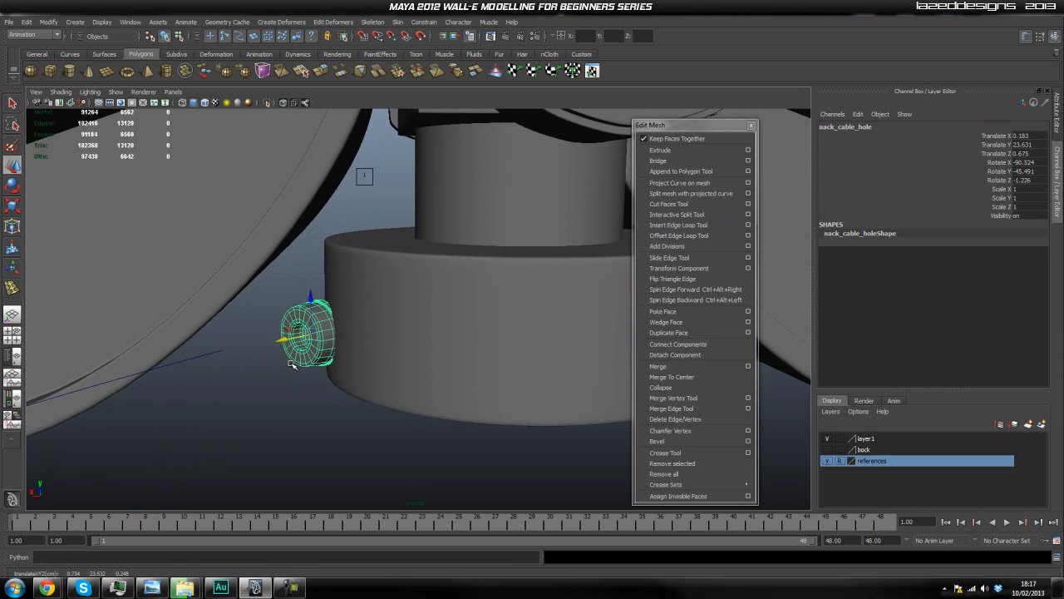
{"action": "left_click_drag", "start_coordinate": [287, 327], "coordinate": [306, 345]}
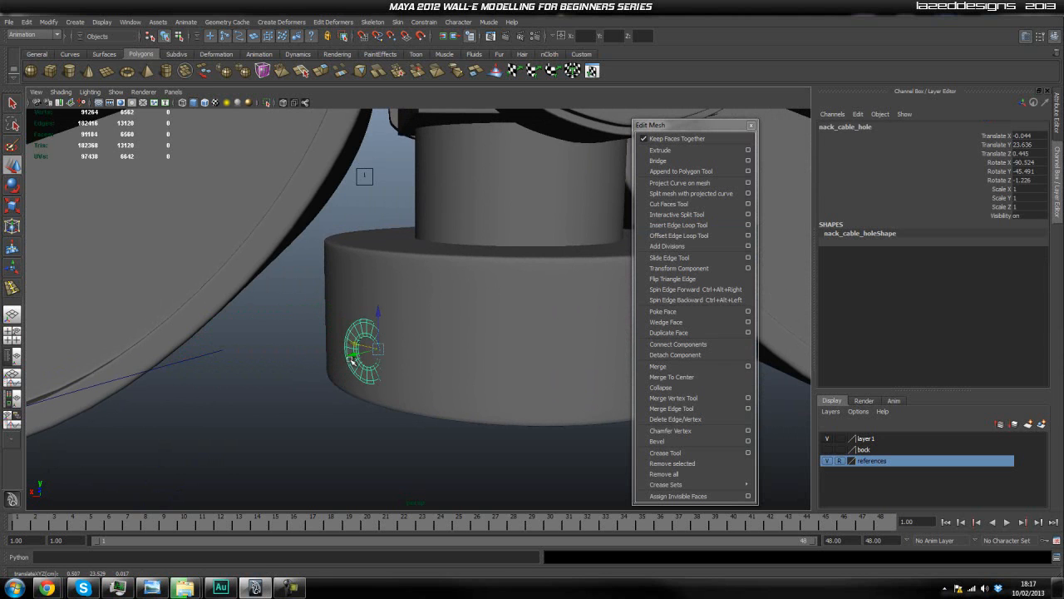
{"action": "left_click", "coordinate": [349, 363], "text": "shift"}
{"action": "left_click", "coordinate": [346, 340]}
{"action": "left_click_drag", "start_coordinate": [358, 359], "coordinate": [336, 376]}
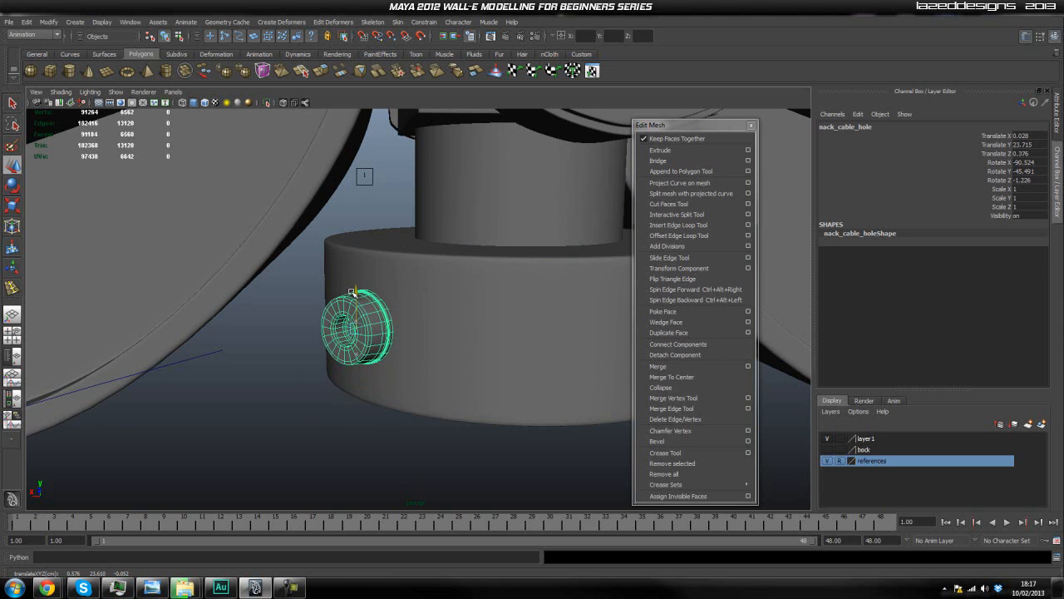
Rotate the cable hole to about -48.2 in Y and shift it to about X 0.014, Z 0.388 along the neck base's side.
{"action": "left_click", "coordinate": [299, 413]}
{"action": "left_click_drag", "start_coordinate": [299, 412], "coordinate": [409, 383], "text": "alt"}
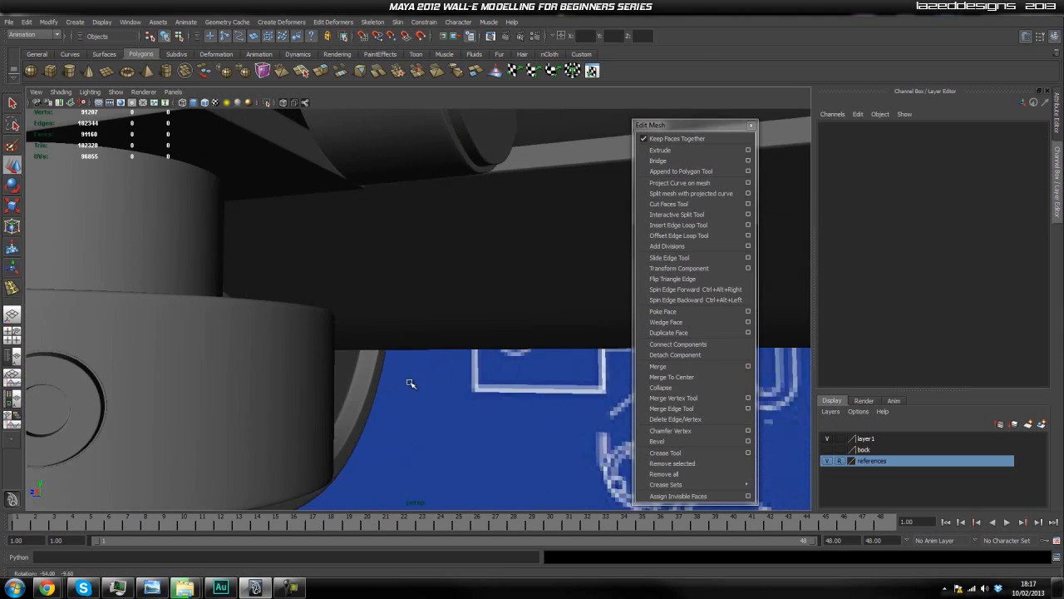
{"action": "middle_click_drag", "start_coordinate": [408, 383], "coordinate": [455, 368], "text": "alt"}
{"action": "left_click_drag", "start_coordinate": [455, 368], "coordinate": [400, 370], "text": "alt"}
{"action": "left_click", "coordinate": [422, 382]}
{"action": "key", "text": "e"}
{"action": "key", "text": "w"}
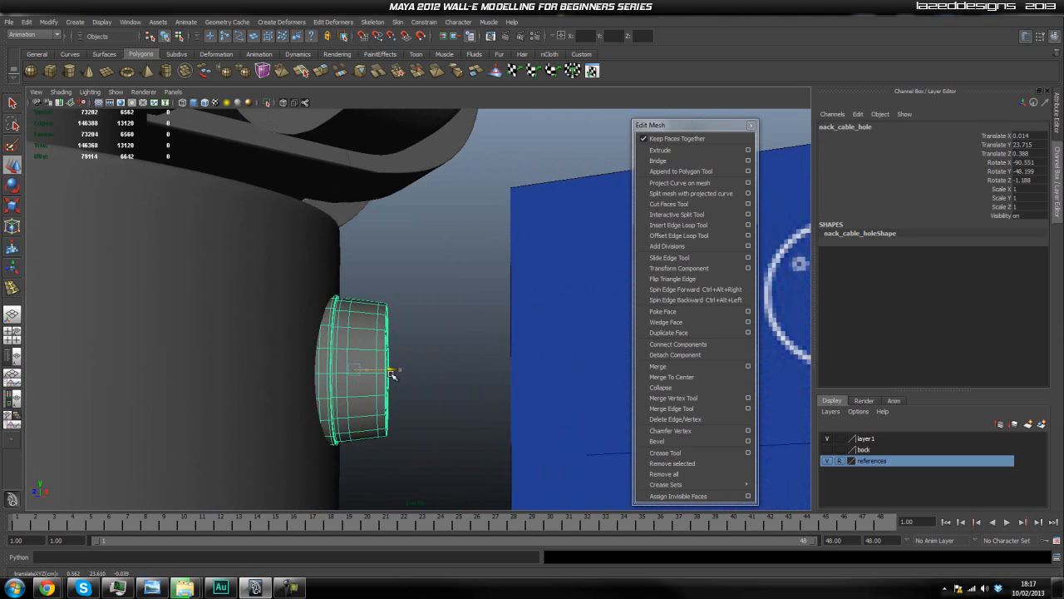
Rotate the cable hole further to about -51.9 in Y to follow the curve of the neck base.
{"action": "left_click_drag", "start_coordinate": [437, 358], "coordinate": [360, 350], "text": "alt"}
{"action": "scroll", "coordinate": [323, 367], "scroll_direction": "up", "scroll_amount": 1}
{"action": "key", "text": "e"}
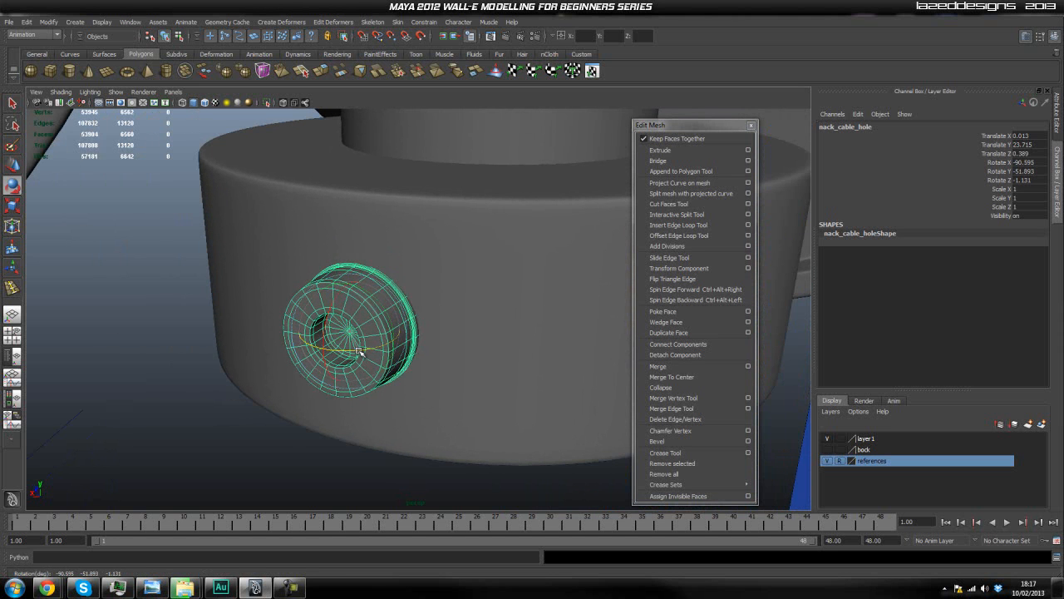
{"action": "left_click", "coordinate": [250, 408]}
{"action": "left_click_drag", "start_coordinate": [249, 408], "coordinate": [373, 339], "text": "alt"}
Select four rear vertices of the cable hole in vertex mode and move them slightly along its axis.
{"action": "left_click", "coordinate": [374, 386]}
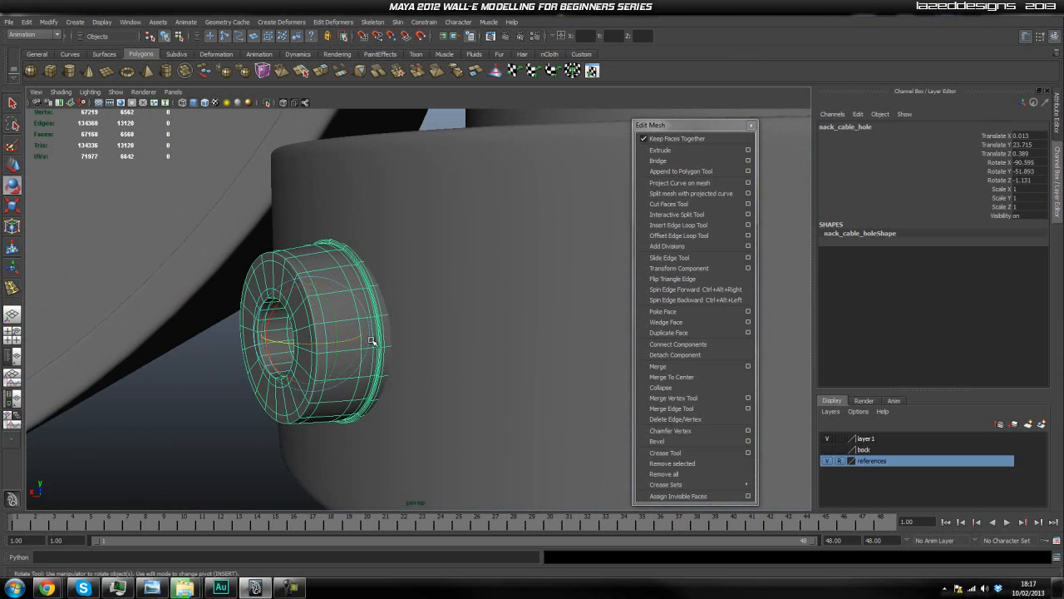
{"action": "right_click", "coordinate": [373, 339]}
{"action": "left_click", "coordinate": [363, 350]}
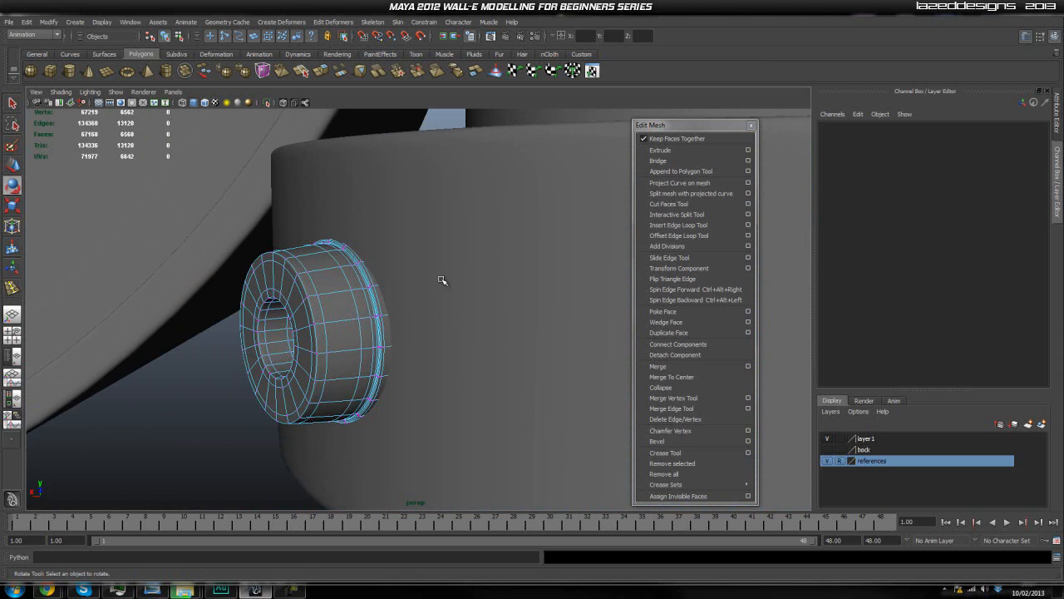
{"action": "left_click_drag", "start_coordinate": [384, 409], "coordinate": [391, 424]}
{"action": "key", "text": "w"}
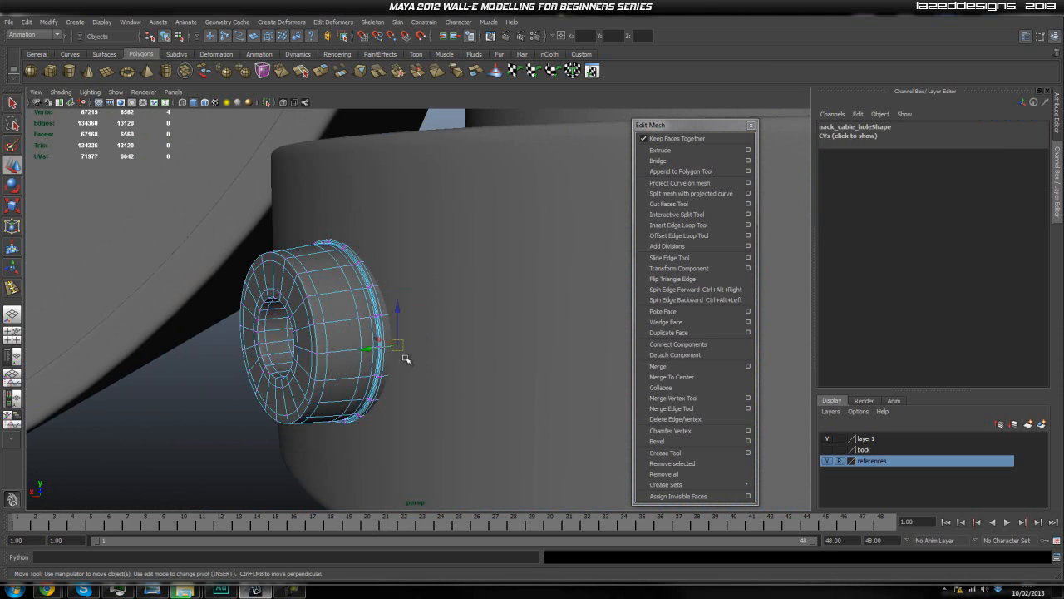
{"action": "left_click_drag", "start_coordinate": [369, 350], "coordinate": [366, 353]}
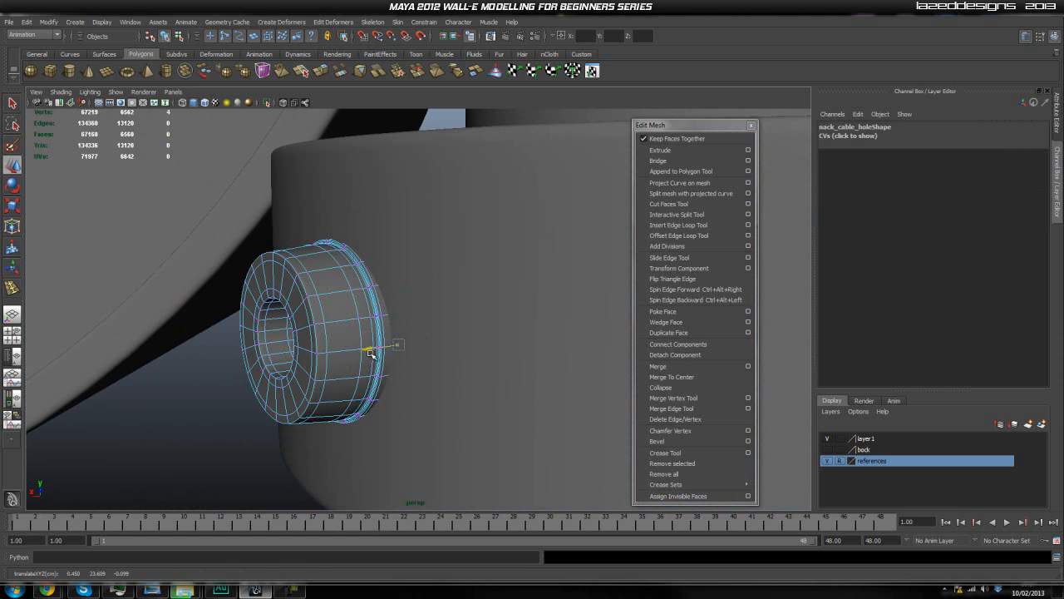
Adjust the group of back vertices inside the neck base along the cable hole's axis and return the piece to object mode.
{"action": "left_click", "coordinate": [212, 356]}
{"action": "left_click_drag", "start_coordinate": [225, 363], "coordinate": [395, 352], "text": "alt"}
{"action": "left_click_drag", "start_coordinate": [260, 252], "coordinate": [308, 369]}
{"action": "left_click_drag", "start_coordinate": [338, 268], "coordinate": [341, 269]}
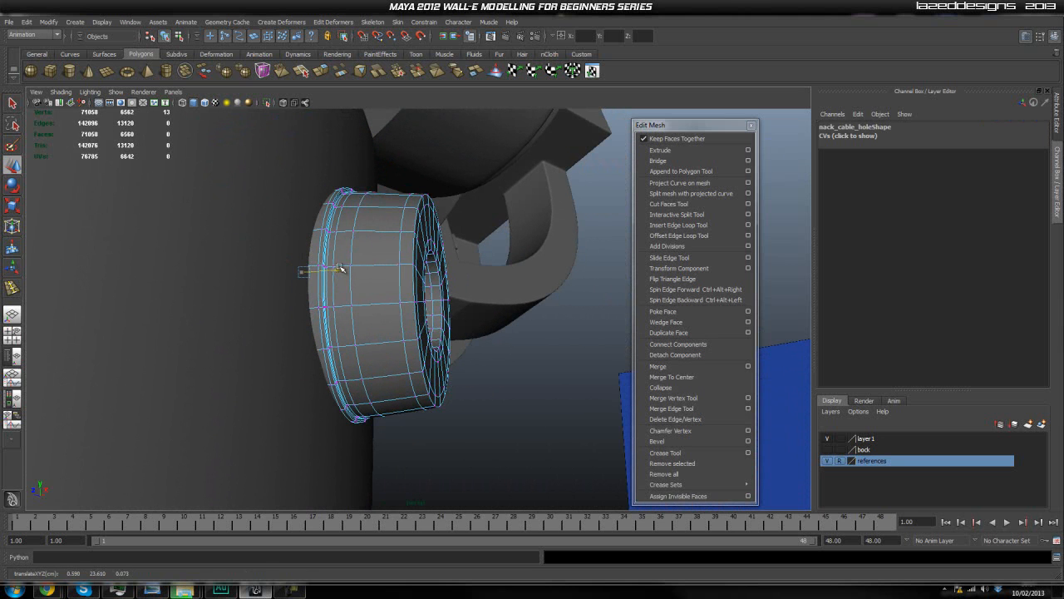
{"action": "left_click", "coordinate": [492, 380]}
{"action": "left_click_drag", "start_coordinate": [487, 364], "coordinate": [338, 336], "text": "alt"}
{"action": "right_click_drag", "start_coordinate": [339, 335], "coordinate": [364, 324]}
Switch the remaining back_head_cable_curve to control vertex editing near the cable hole.
{"action": "left_click_drag", "start_coordinate": [278, 438], "coordinate": [269, 366], "text": "alt"}
{"action": "scroll", "coordinate": [344, 378], "scroll_direction": "up", "scroll_amount": 5}
{"action": "scroll", "coordinate": [323, 379], "scroll_direction": "up", "scroll_amount": 3}
{"action": "scroll", "coordinate": [281, 376], "scroll_direction": "up", "scroll_amount": 5}
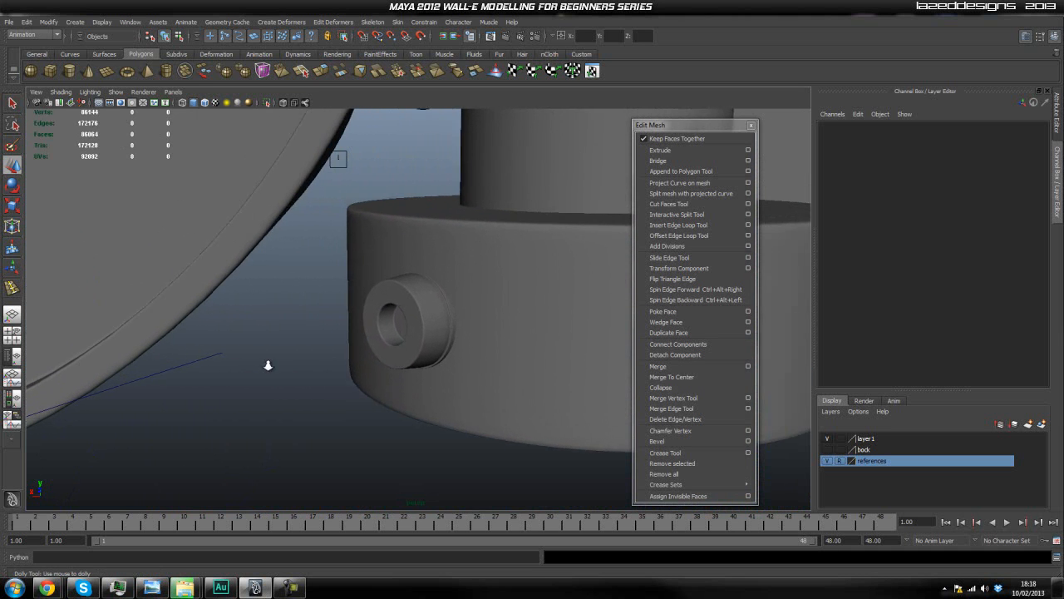
{"action": "left_click", "coordinate": [200, 360]}
{"action": "mouse_move", "coordinate": [200, 360]}
{"action": "right_mouse_down"}
{"action": "mouse_move", "coordinate": [178, 357]}
{"action": "mouse_move", "coordinate": [195, 350]}
{"action": "right_mouse_up"}
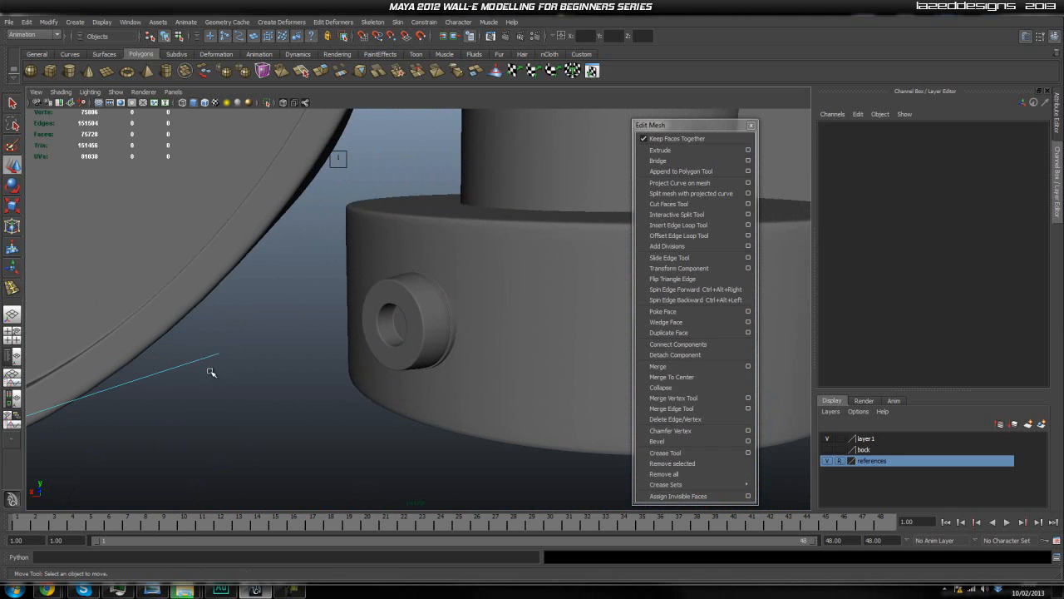
{"action": "left_click_drag", "start_coordinate": [213, 362], "coordinate": [248, 379], "text": "alt"}
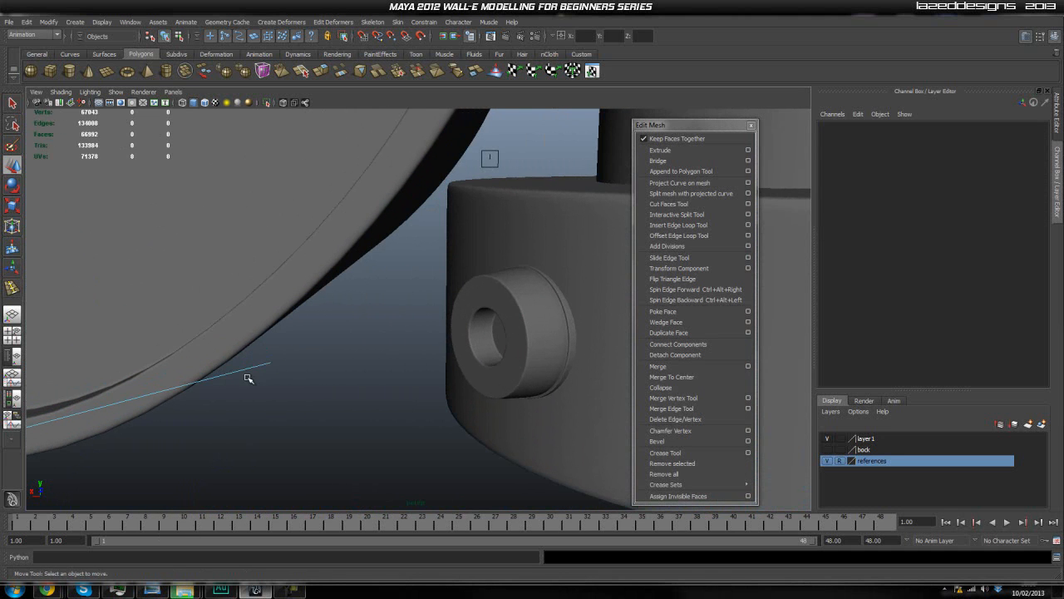
{"action": "right_click_drag", "start_coordinate": [241, 373], "coordinate": [213, 377]}
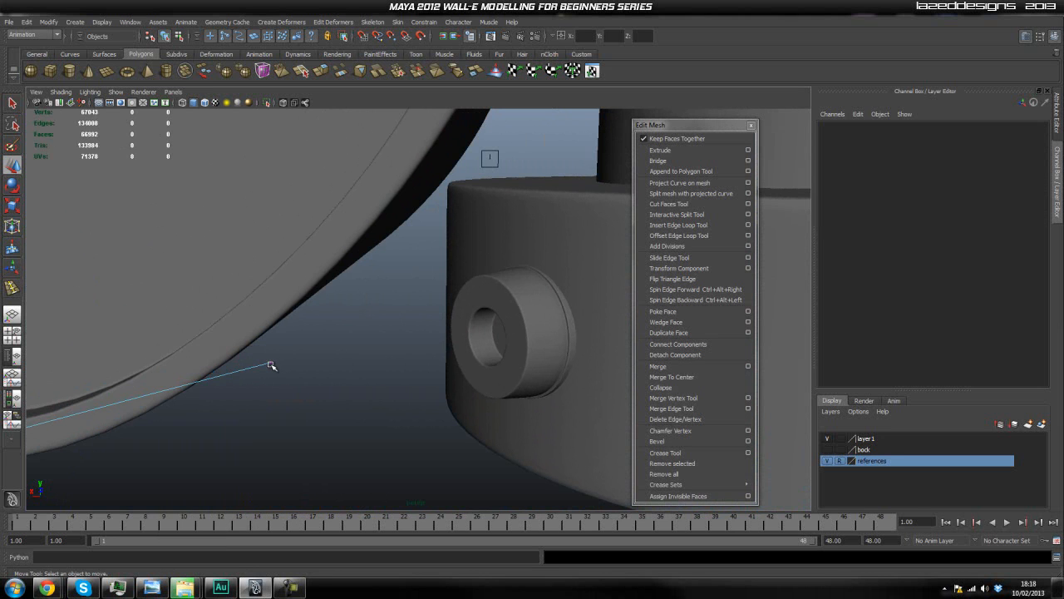
Snap the curve's end control vertex to the centre vertex inside the cable hole, with the hole's vertices displayed.
{"action": "left_click_drag", "start_coordinate": [276, 349], "coordinate": [328, 373]}
{"action": "left_click", "coordinate": [345, 351]}
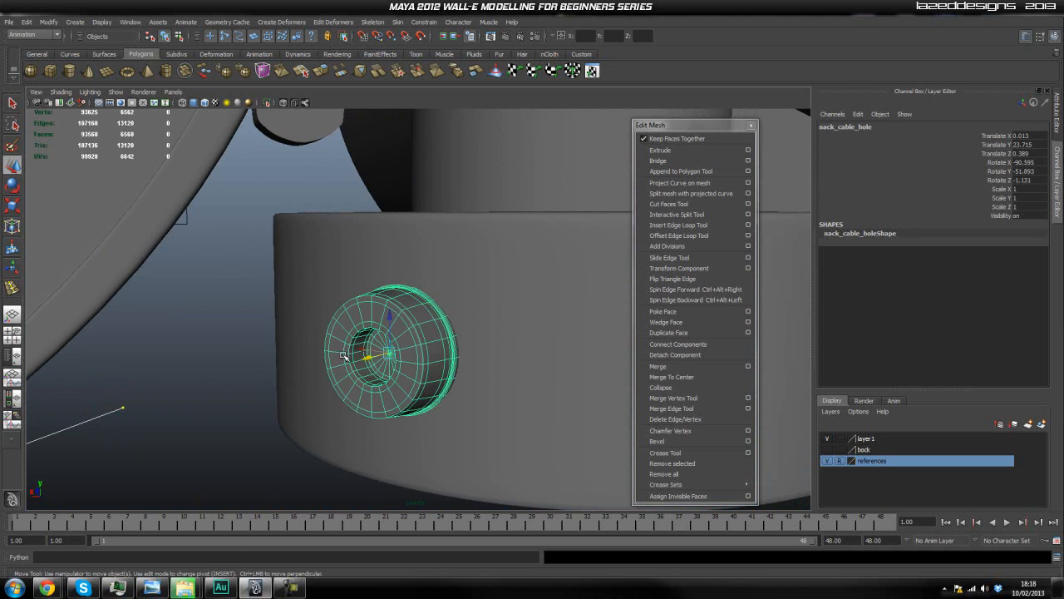
{"action": "right_click", "coordinate": [373, 355]}
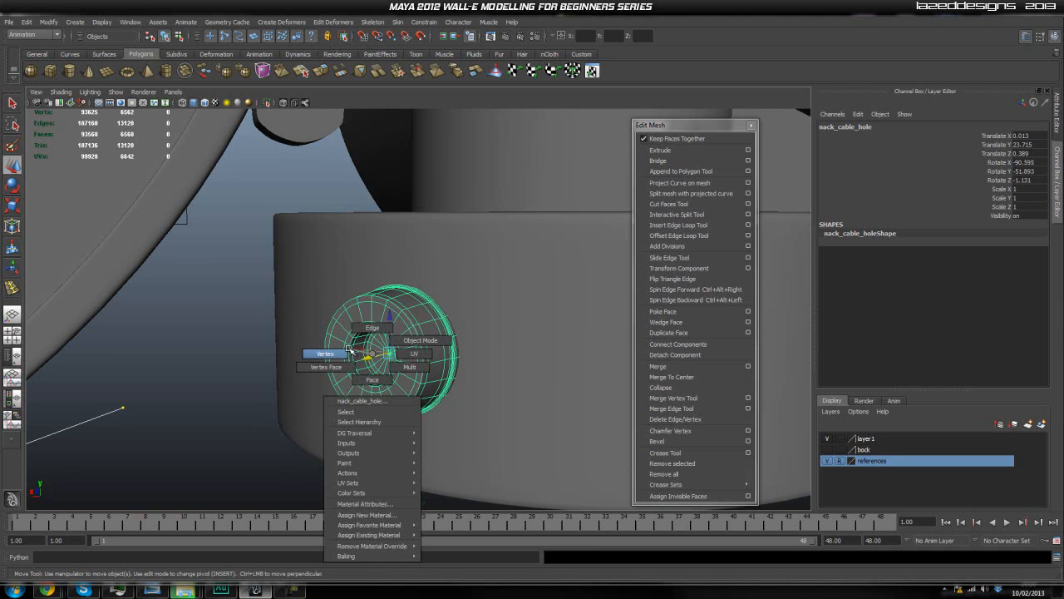
{"action": "left_click", "coordinate": [340, 353]}
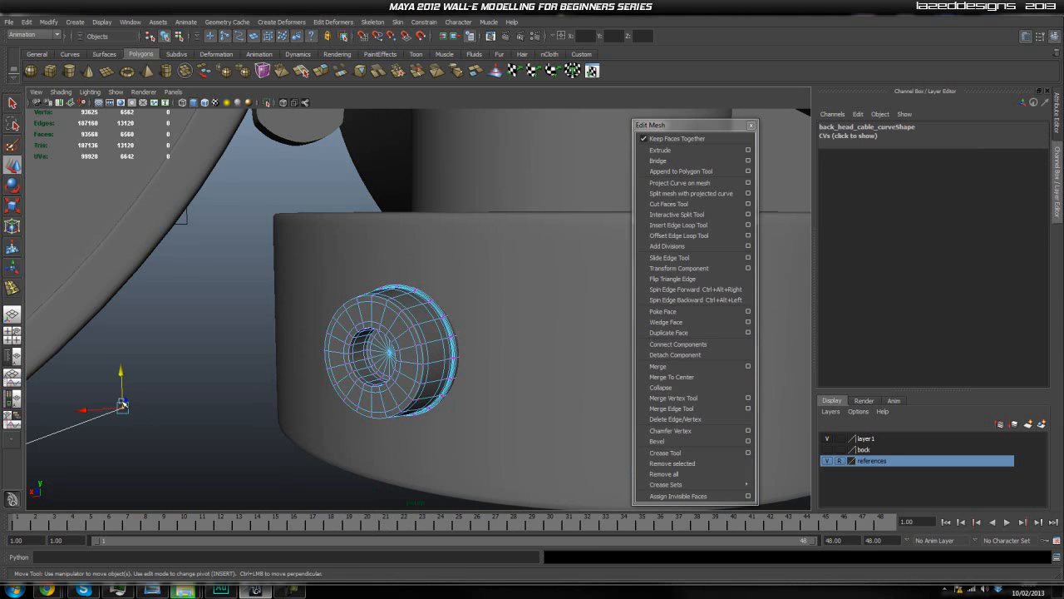
{"action": "left_click", "coordinate": [123, 408]}
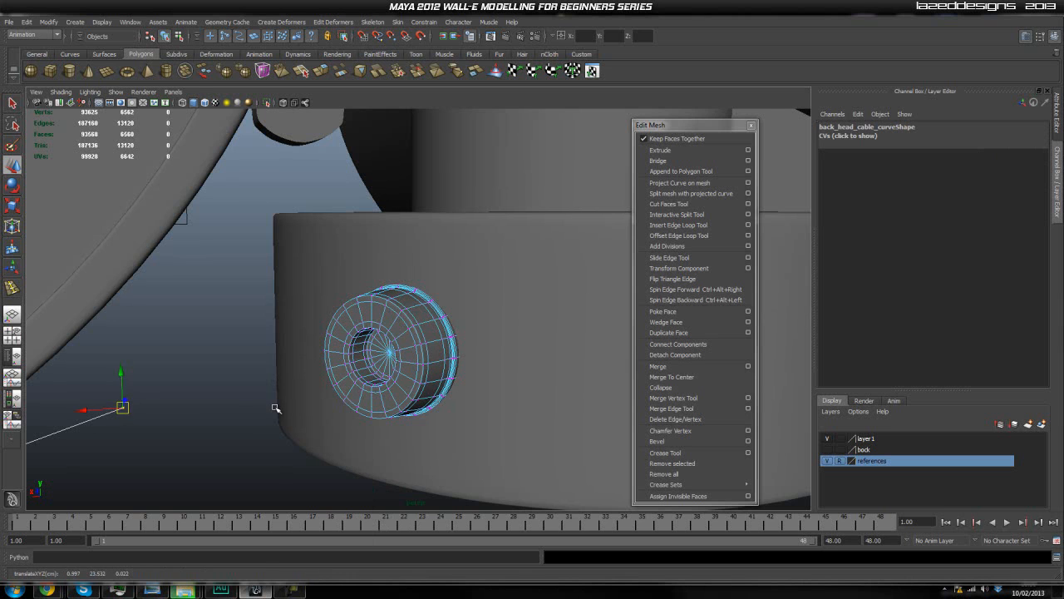
{"action": "left_click_drag", "start_coordinate": [274, 408], "coordinate": [262, 399], "text": "alt"}
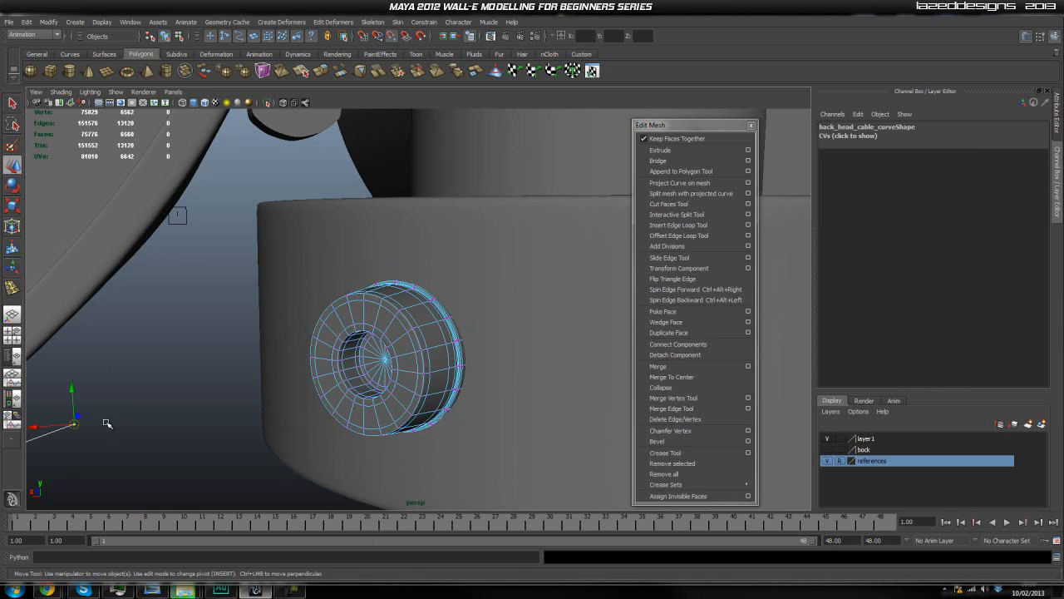
{"action": "middle_click_drag", "start_coordinate": [383, 361], "coordinate": [385, 358]}
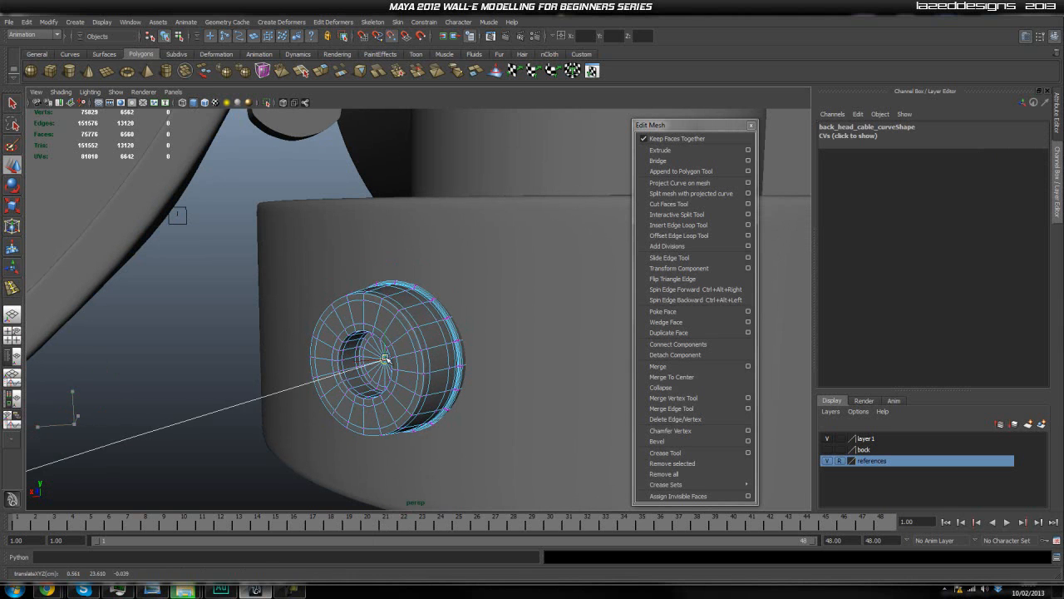
Return the cable hole from vertex mode to object mode.
{"action": "scroll", "coordinate": [374, 362], "scroll_direction": "down", "scroll_amount": 4}
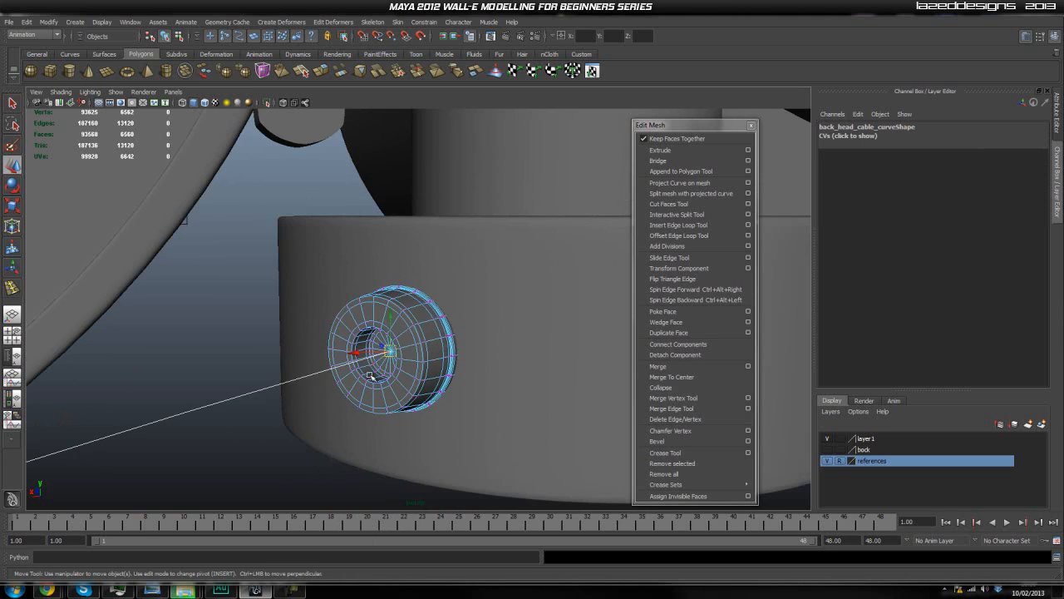
{"action": "left_click", "coordinate": [302, 438]}
{"action": "scroll", "coordinate": [303, 438], "scroll_direction": "down", "scroll_amount": 1}
{"action": "right_click_drag", "start_coordinate": [393, 353], "coordinate": [426, 339]}
{"action": "scroll", "coordinate": [319, 428], "scroll_direction": "down", "scroll_amount": 7}
{"action": "left_click_drag", "start_coordinate": [400, 410], "coordinate": [347, 290], "text": "alt"}
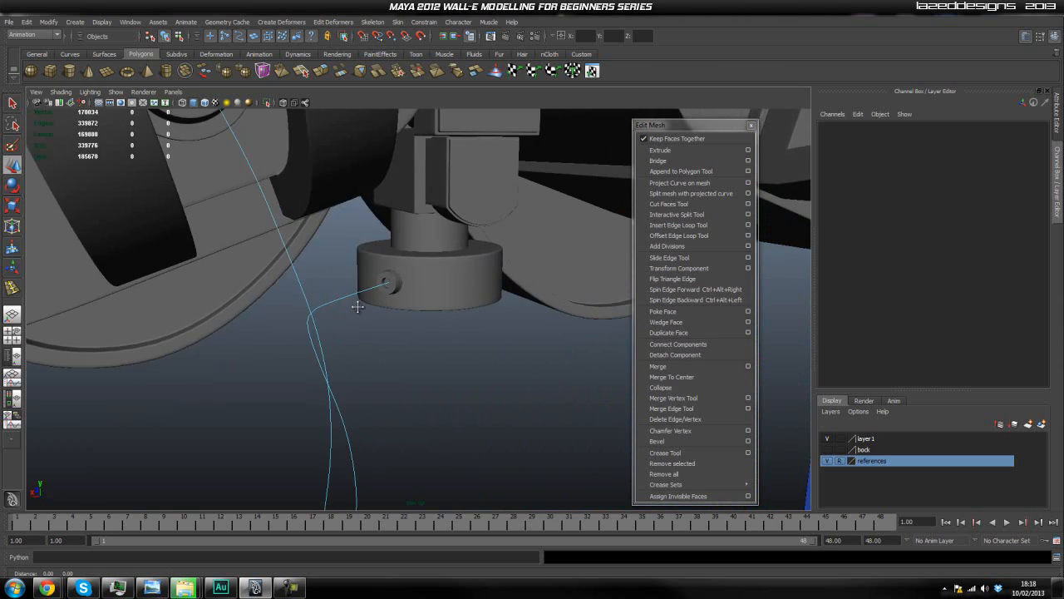
Switch the back head cable hole to face selection and pick one triangular face of its inner cap.
{"action": "middle_click_drag", "start_coordinate": [347, 290], "coordinate": [397, 380], "text": "alt"}
{"action": "left_click_drag", "start_coordinate": [397, 380], "coordinate": [309, 340], "text": "alt"}
{"action": "middle_click_drag", "start_coordinate": [308, 340], "coordinate": [320, 366], "text": "alt"}
{"action": "left_click_drag", "start_coordinate": [320, 366], "coordinate": [295, 317], "text": "alt"}
{"action": "right_click_drag", "start_coordinate": [322, 280], "coordinate": [353, 264]}
{"action": "left_click", "coordinate": [316, 273]}
{"action": "scroll", "coordinate": [312, 273], "scroll_direction": "up", "scroll_amount": 8}
{"action": "scroll", "coordinate": [320, 279], "scroll_direction": "down", "scroll_amount": 8}
{"action": "left_click_drag", "start_coordinate": [321, 281], "coordinate": [321, 285], "text": "alt"}
{"action": "middle_click_drag", "start_coordinate": [321, 285], "coordinate": [350, 349], "text": "alt"}
{"action": "right_click_drag", "start_coordinate": [293, 350], "coordinate": [295, 378]}
{"action": "left_click", "coordinate": [280, 353]}
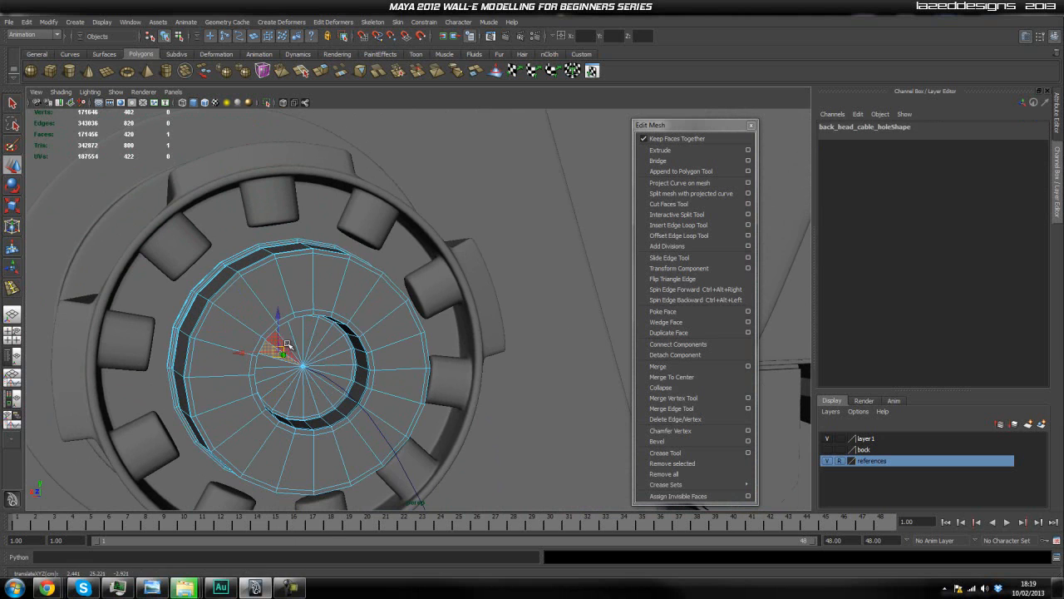
Add the remaining triangular faces around the cable hole's inner cap to the selection.
{"action": "key", "text": "q"}
{"action": "left_click", "coordinate": [297, 330], "text": "shift"}
{"action": "left_click", "coordinate": [312, 327], "text": "shift"}
{"action": "left_click", "coordinate": [320, 330], "text": "shift"}
{"action": "left_click", "coordinate": [327, 337], "text": "shift"}
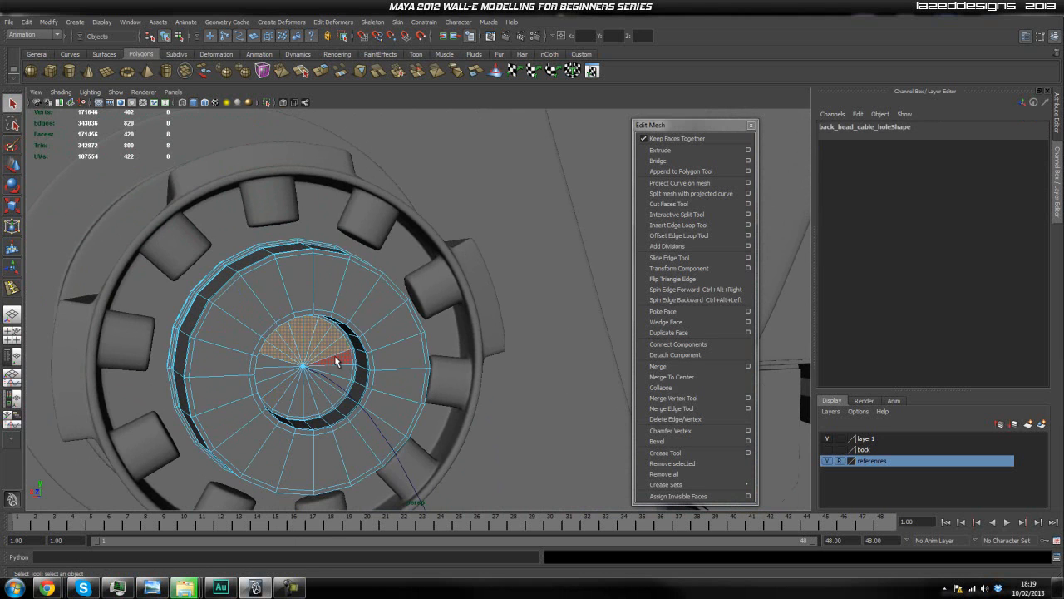
{"action": "left_click", "coordinate": [325, 401], "text": "shift"}
{"action": "left_click", "coordinate": [309, 405], "text": "shift"}
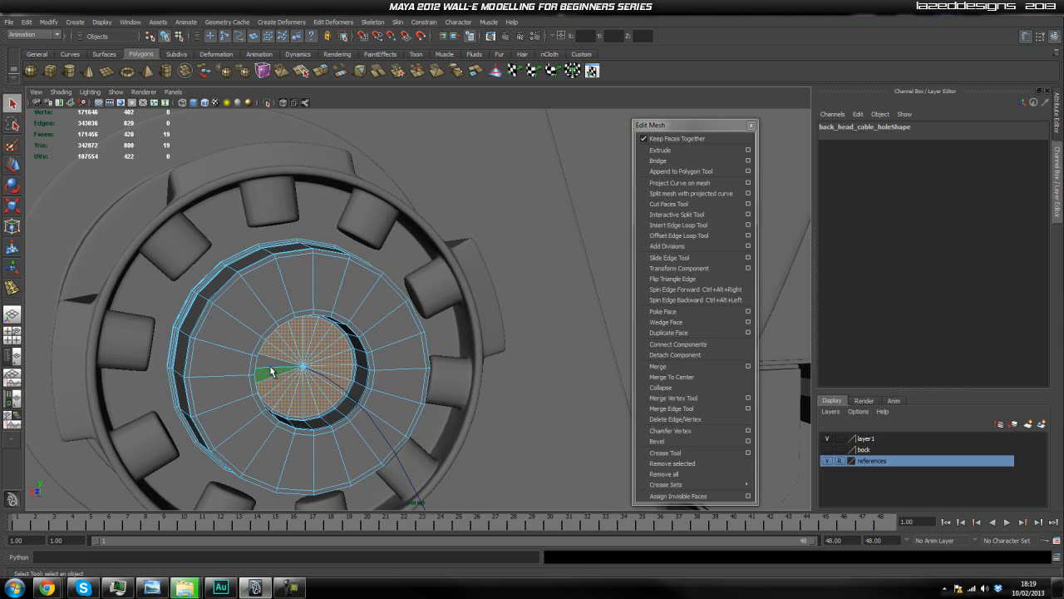
Isolate the selected cap faces to check that the disc is complete, and show the whole model again.
{"action": "left_click", "coordinate": [264, 102]}
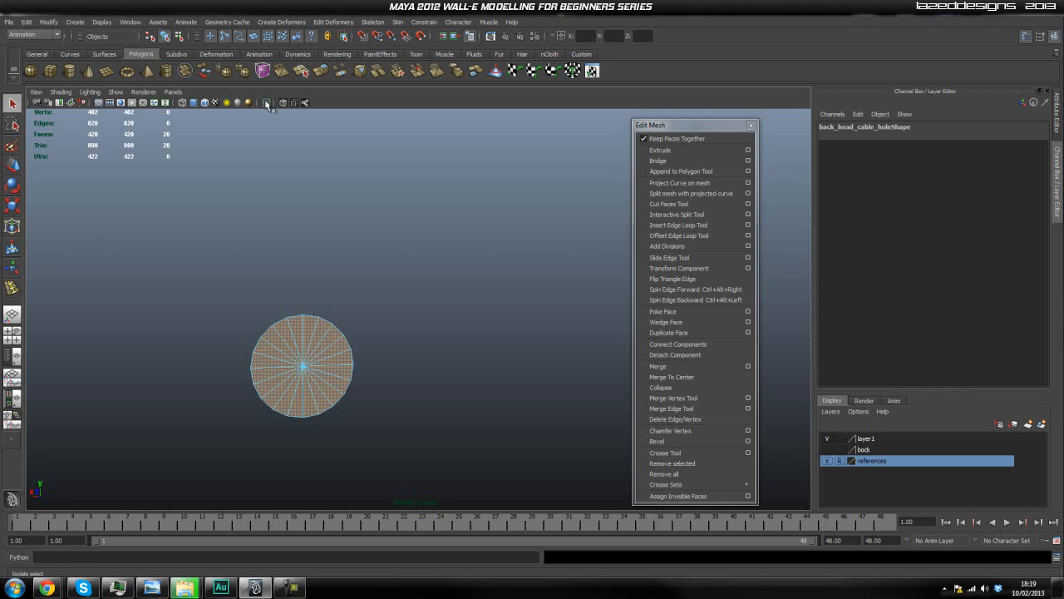
{"action": "left_click_drag", "start_coordinate": [322, 235], "coordinate": [365, 310], "text": "alt"}
{"action": "key", "text": "f"}
{"action": "scroll", "coordinate": [374, 309], "scroll_direction": "down", "scroll_amount": 5}
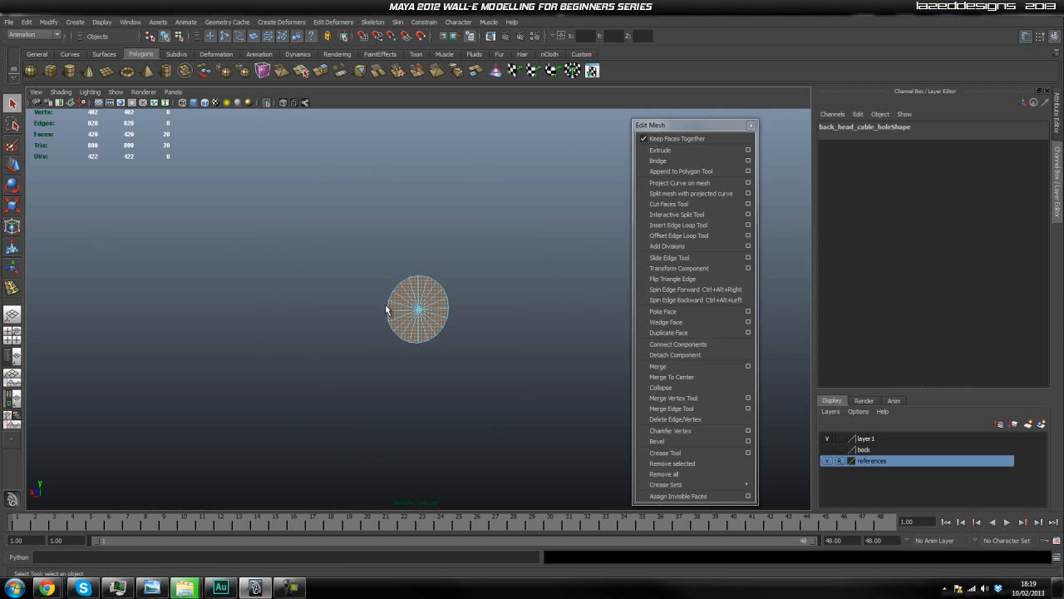
{"action": "left_click", "coordinate": [267, 103]}
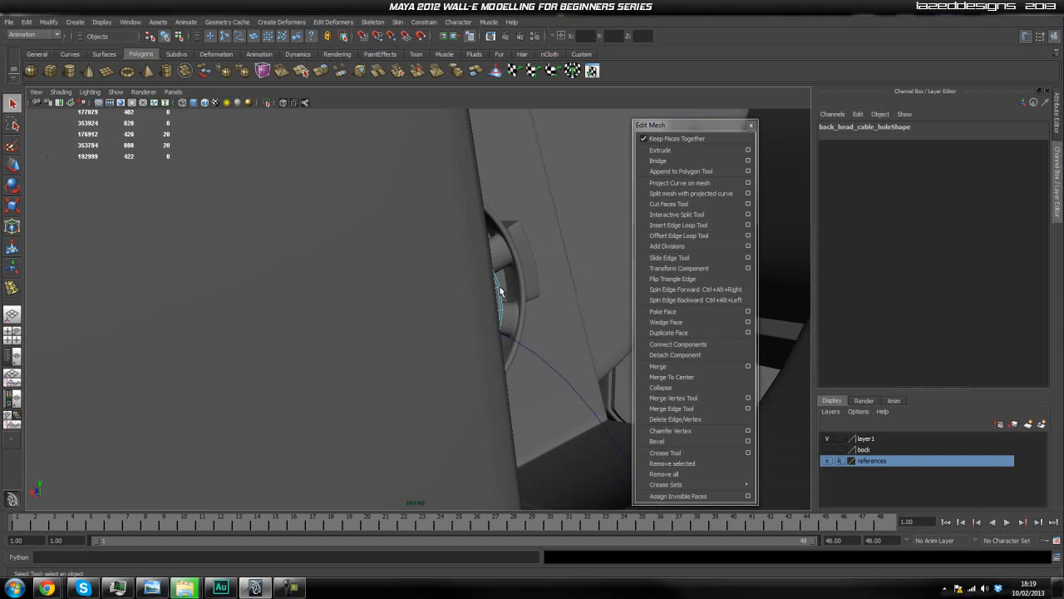
{"action": "scroll", "coordinate": [498, 287], "scroll_direction": "up", "scroll_amount": 4}
{"action": "middle_click_drag", "start_coordinate": [498, 291], "coordinate": [442, 294], "text": "alt"}
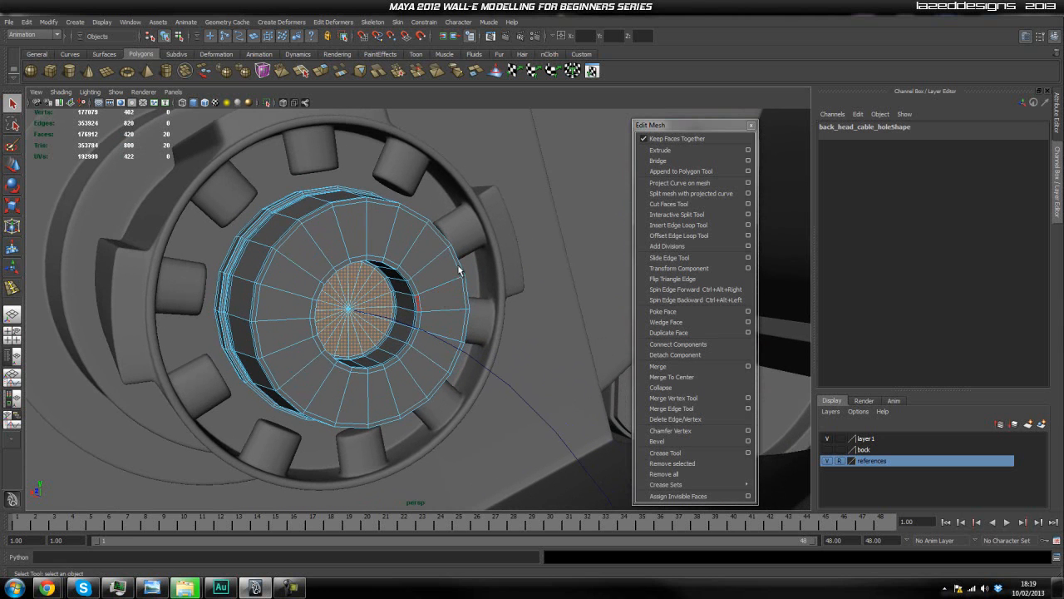
Duplicate the selected cap faces into a separate piece and unparent the back_head_cable_hole group from the head.
{"action": "left_click_drag", "start_coordinate": [672, 126], "coordinate": [685, 122]}
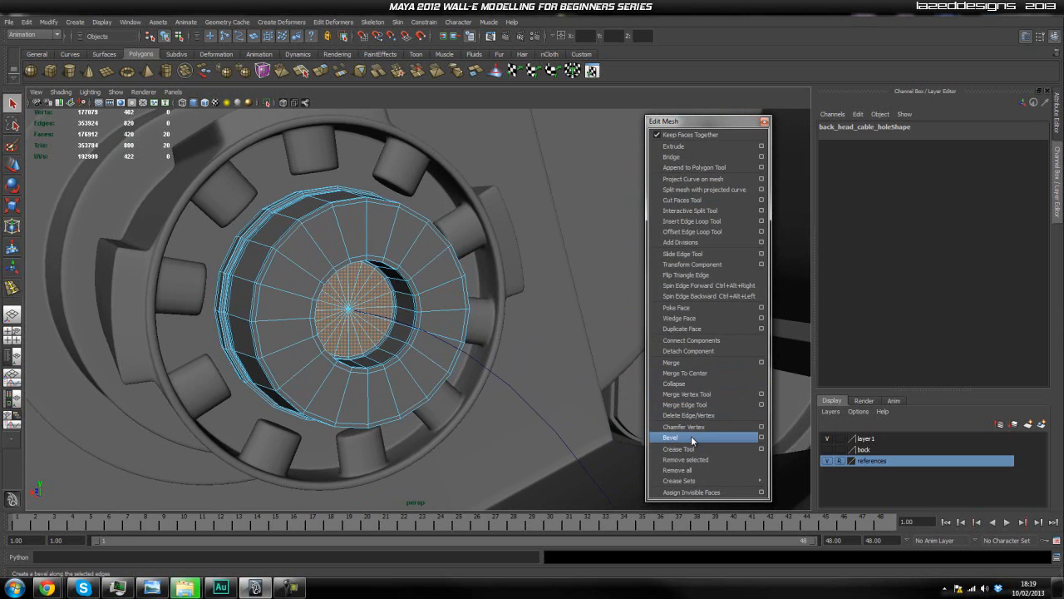
{"action": "left_click", "coordinate": [700, 329]}
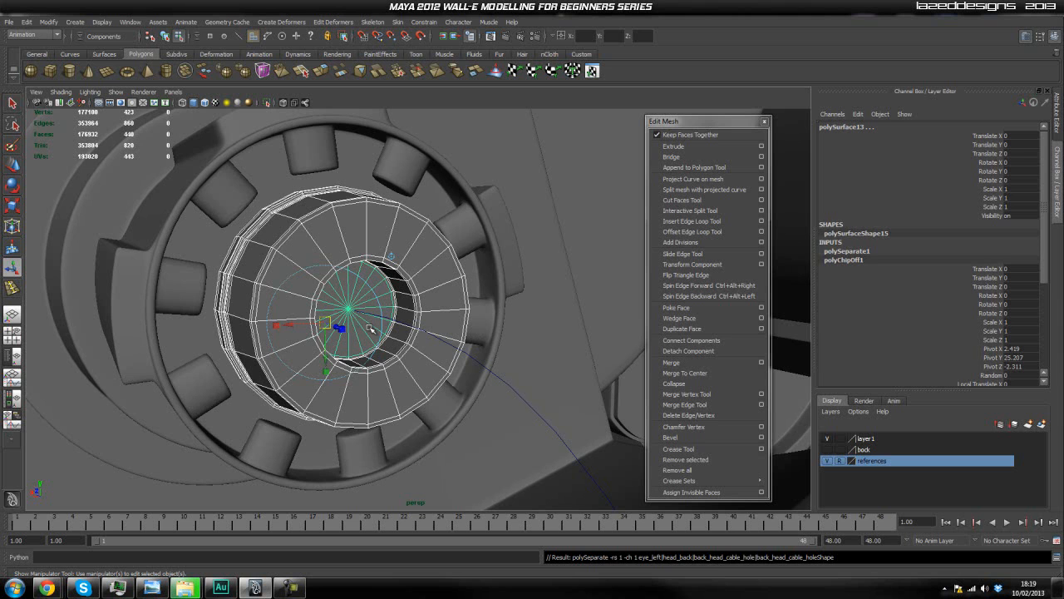
{"action": "key", "text": "ctrl+z"}
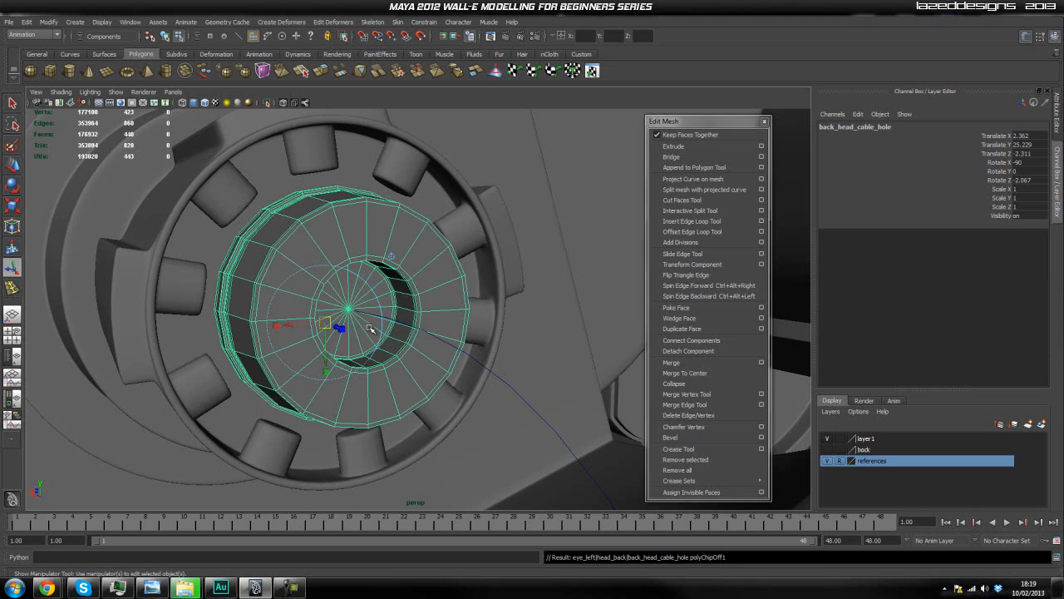
{"action": "key", "text": "ctrl+z"}
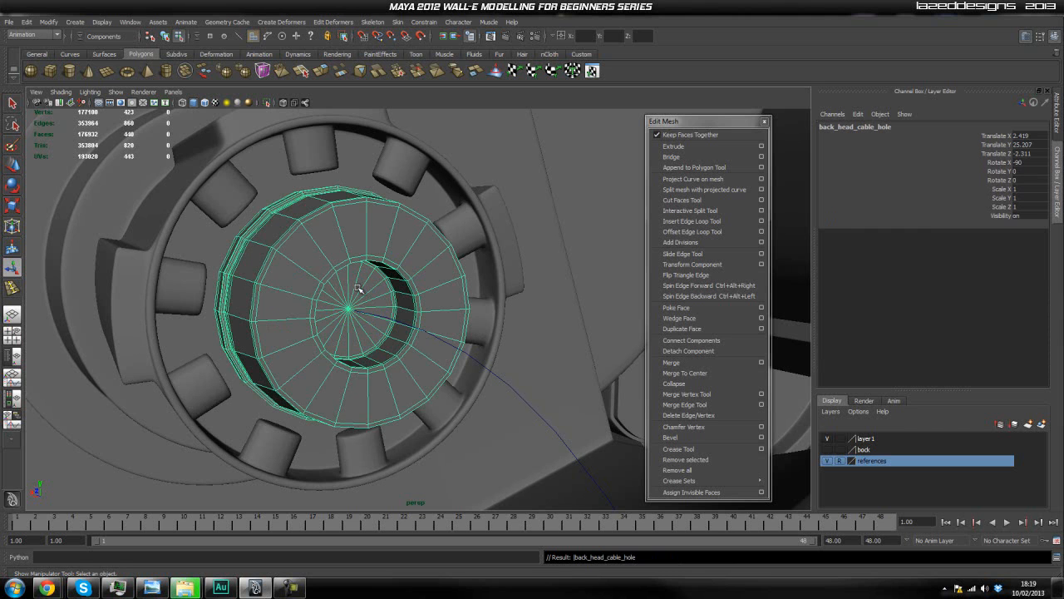
{"action": "mouse_move", "coordinate": [352, 291]}
{"action": "right_mouse_down", "text": "shift"}
{"action": "mouse_move", "coordinate": [374, 283]}
{"action": "mouse_move", "coordinate": [356, 303]}
{"action": "right_mouse_up", "text": "shift"}
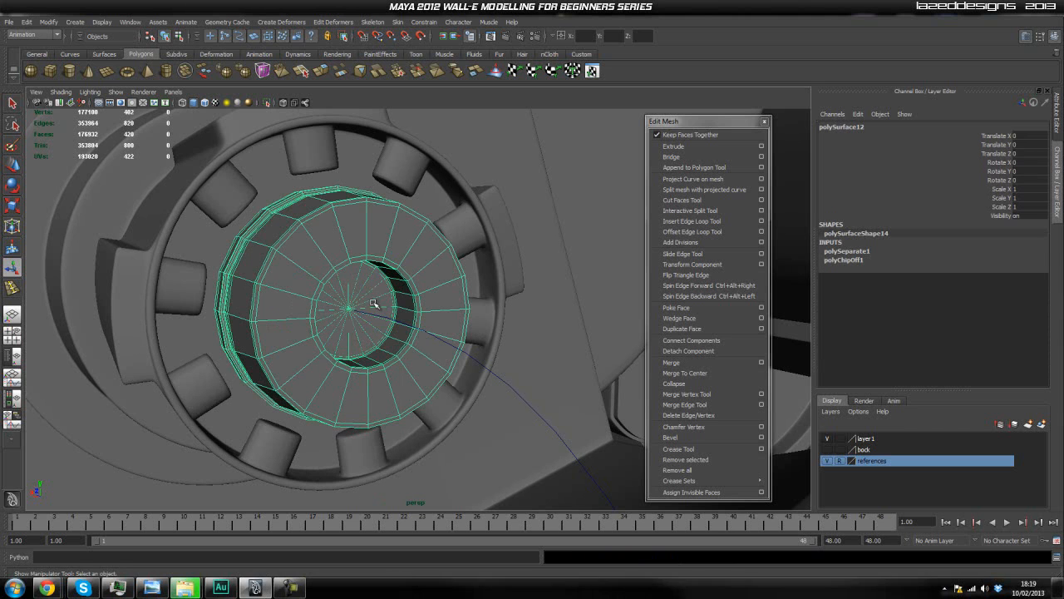
{"action": "key", "text": "w"}
{"action": "left_click", "coordinate": [188, 484]}
{"action": "left_click", "coordinate": [371, 291]}
{"action": "left_click_drag", "start_coordinate": [205, 282], "coordinate": [238, 307], "text": "alt"}
{"action": "left_click_drag", "start_coordinate": [188, 258], "coordinate": [189, 253]}
{"action": "key", "text": "ctrl+z"}
Show the Outliner, expand the back_head_cable_hole group and move its duplicated cap disc to 0.003 in Translate Y.
{"action": "left_click", "coordinate": [12, 361]}
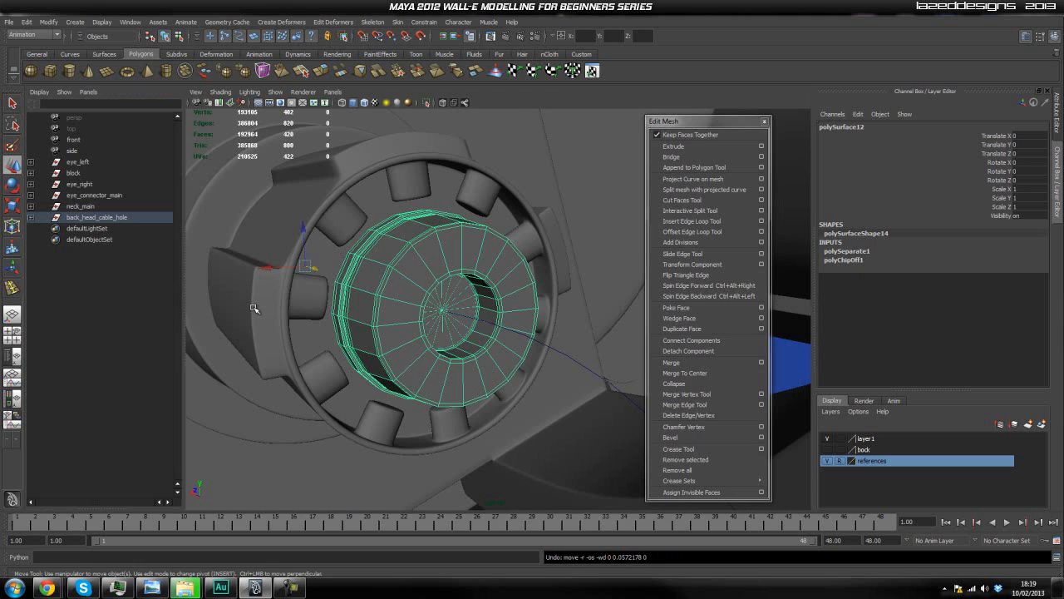
{"action": "left_click", "coordinate": [31, 217]}
{"action": "left_click", "coordinate": [96, 240]}
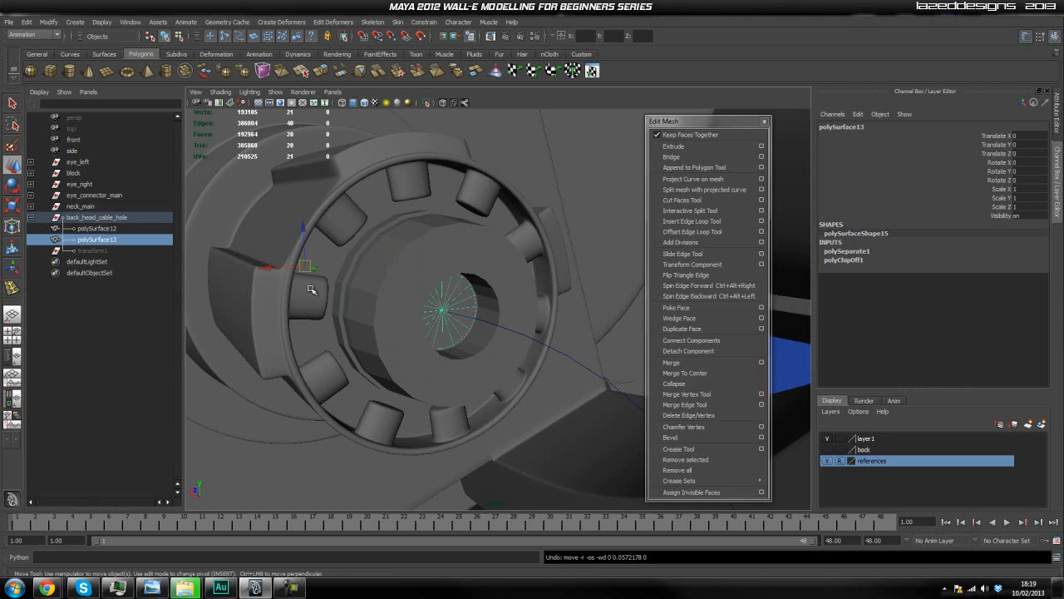
{"action": "left_click_drag", "start_coordinate": [315, 271], "coordinate": [442, 295]}
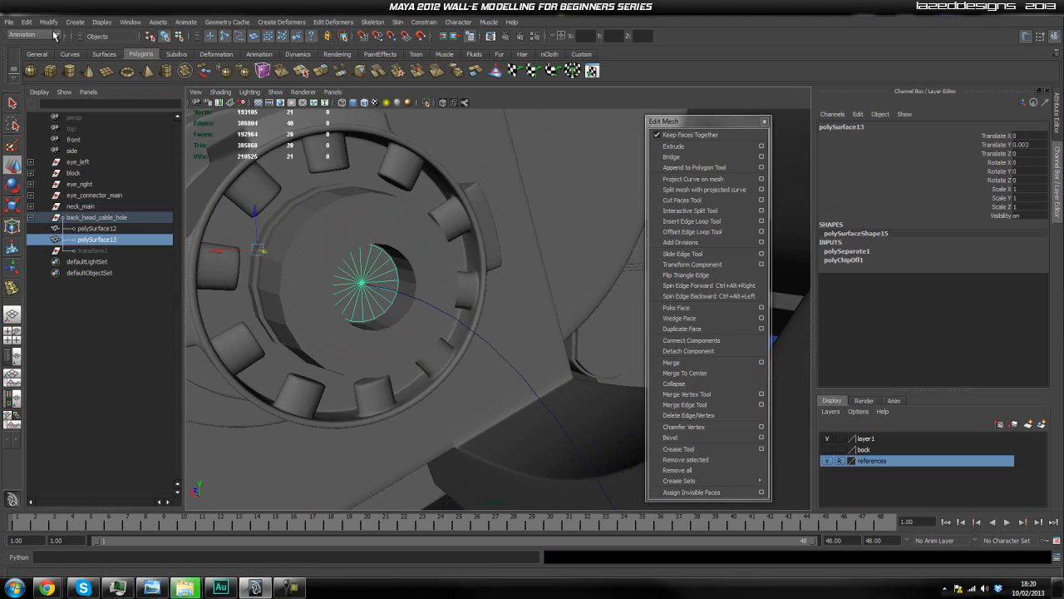
Delete all construction history with the back_head_cable_hole group selected.
{"action": "left_click", "coordinate": [86, 218]}
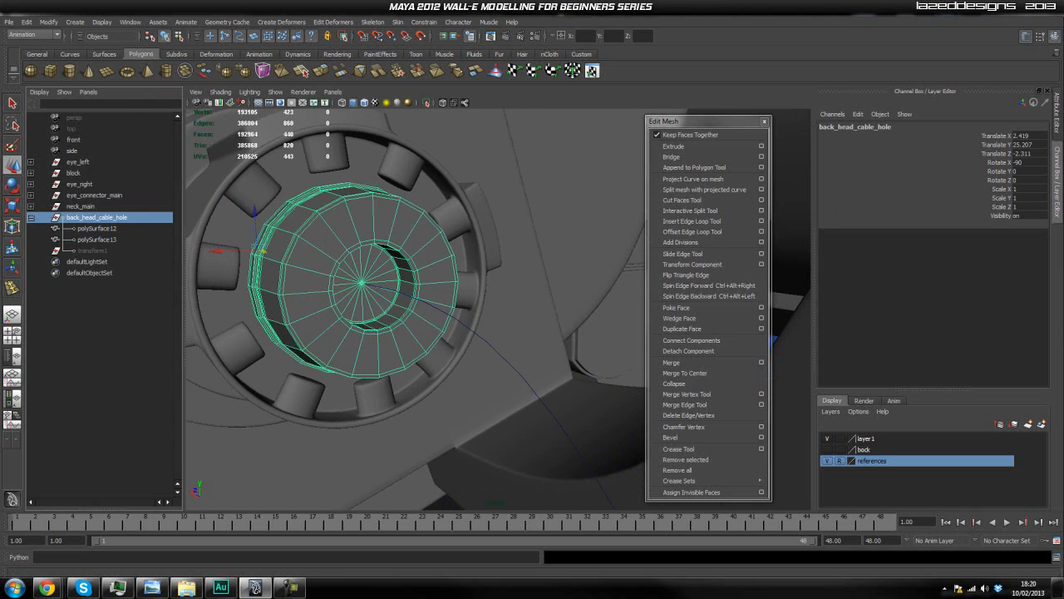
{"action": "left_click", "coordinate": [26, 22]}
{"action": "mouse_move", "coordinate": [97, 147]}
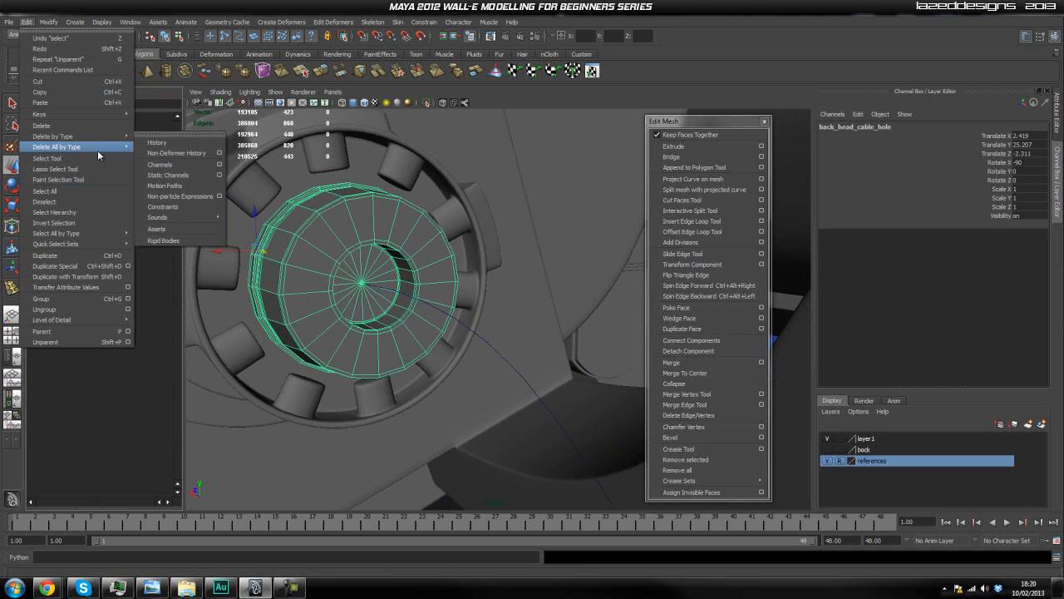
{"action": "left_click", "coordinate": [157, 153]}
Select the two pieces inside the back_head_cable_hole group in turn to identify the hole body and the cap disc.
{"action": "left_click", "coordinate": [98, 231]}
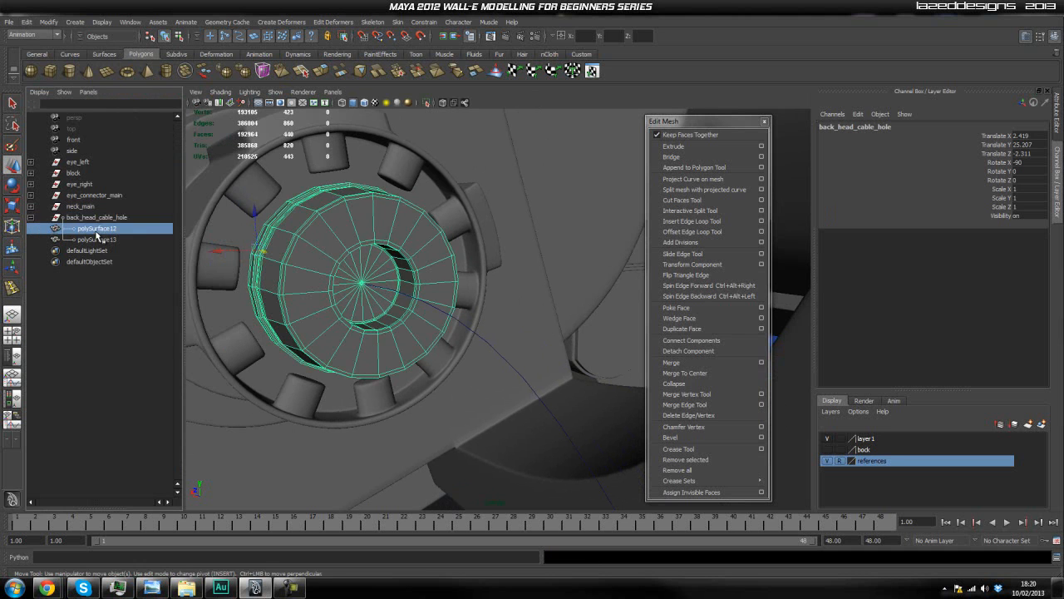
{"action": "left_click", "coordinate": [99, 220]}
{"action": "left_click", "coordinate": [102, 231]}
{"action": "left_click", "coordinate": [98, 239], "text": "ctrl"}
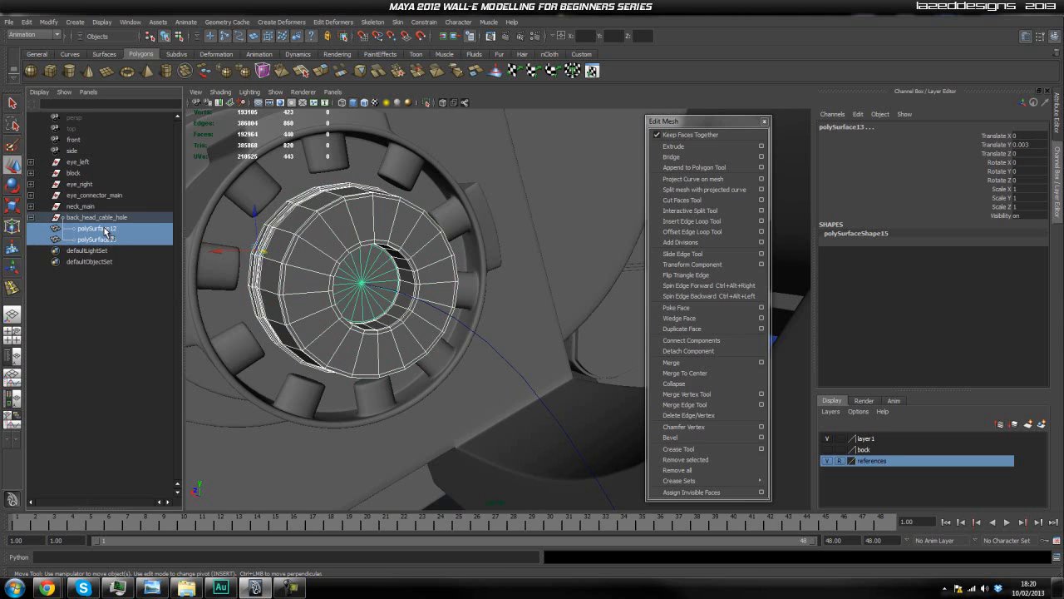
{"action": "left_click", "coordinate": [104, 229]}
{"action": "left_click", "coordinate": [105, 241]}
{"action": "left_click", "coordinate": [104, 220]}
{"action": "left_click", "coordinate": [105, 242]}
{"action": "left_click", "coordinate": [110, 231]}
{"action": "left_click", "coordinate": [113, 241]}
{"action": "left_click_drag", "start_coordinate": [387, 279], "coordinate": [373, 267], "text": "alt"}
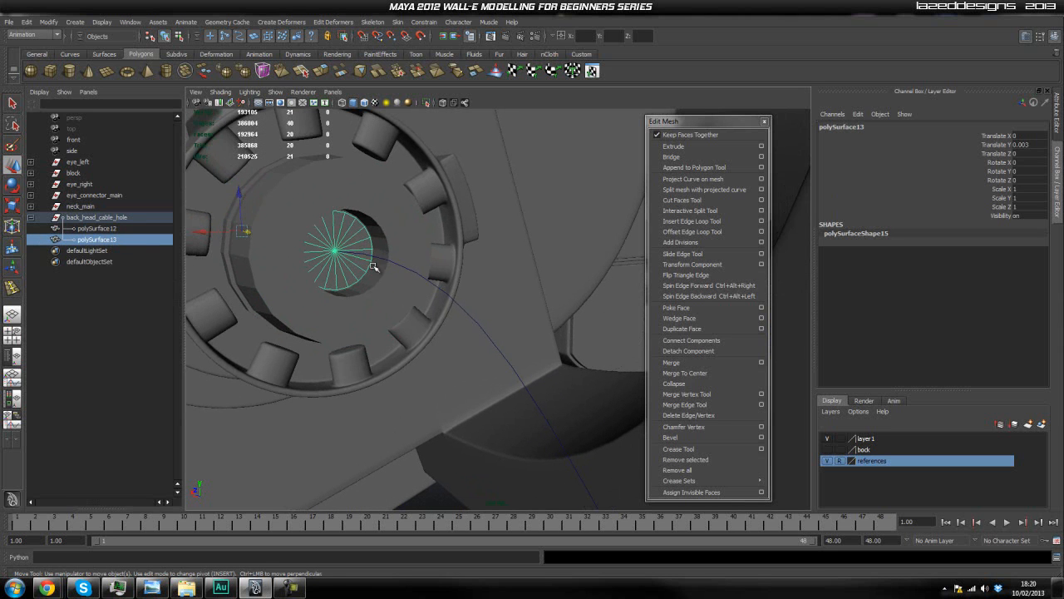
Rename the duplicated cap disc as cable.
{"action": "double_click", "coordinate": [83, 239]}
{"action": "type", "text": "calbe"}
{"action": "key", "text": "Return"}
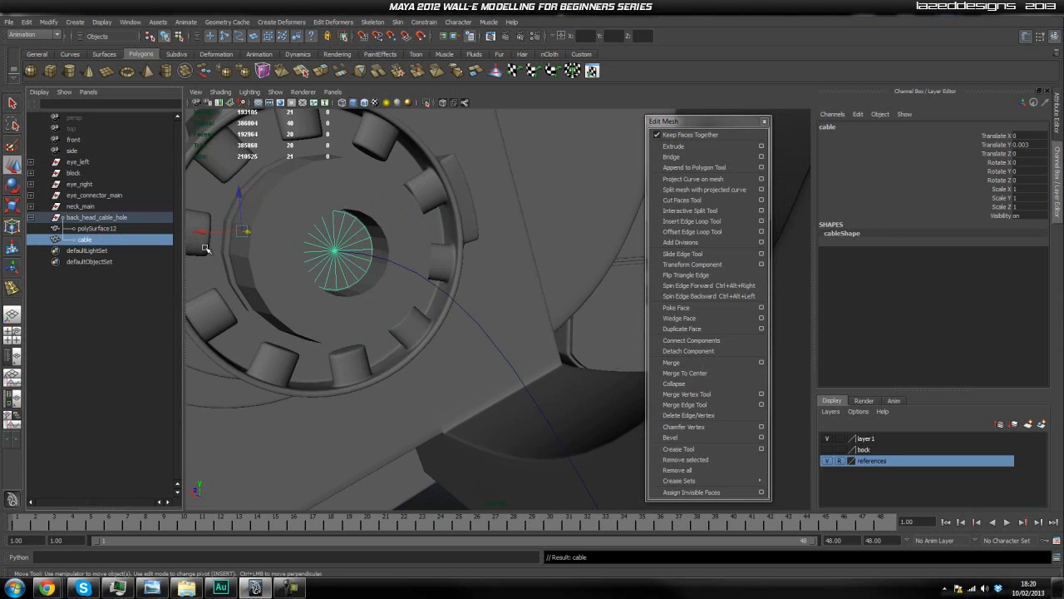
Select the hole body, polySurface12, and display it in smooth mesh preview.
{"action": "left_click", "coordinate": [130, 229]}
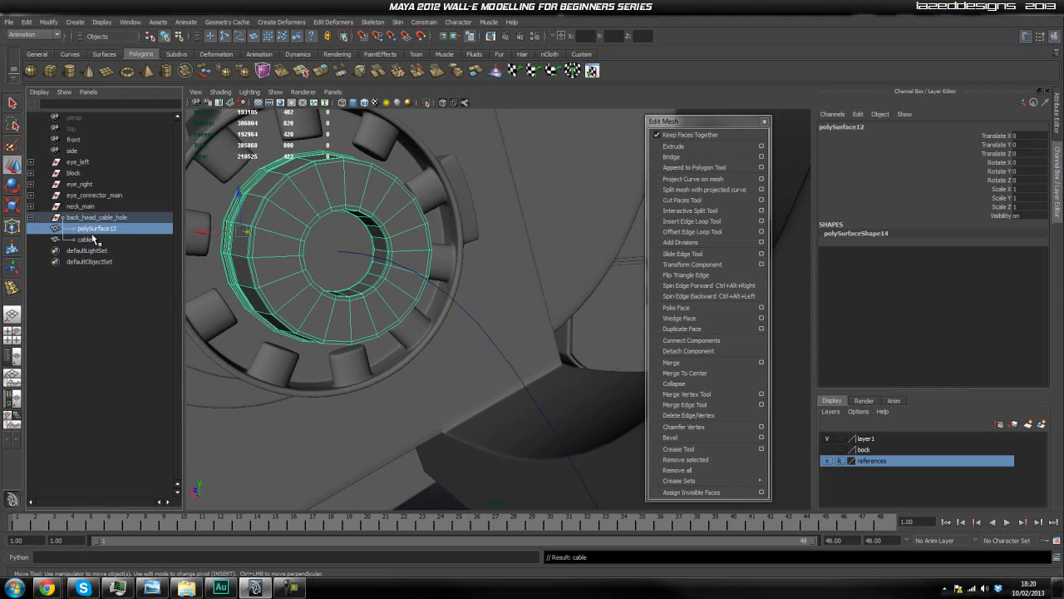
{"action": "double_click", "coordinate": [94, 228]}
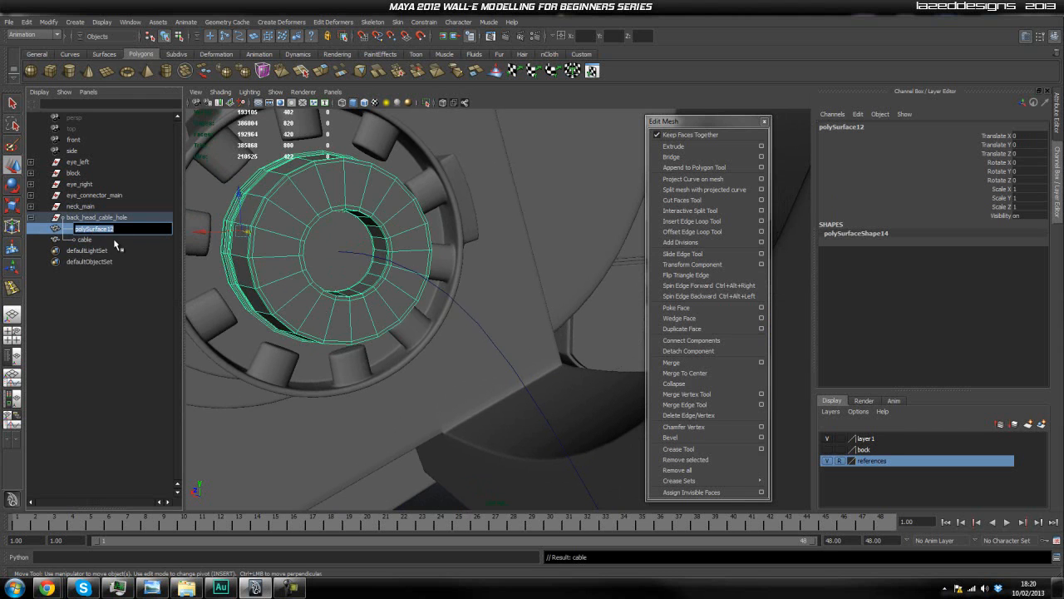
{"action": "left_click", "coordinate": [117, 241]}
{"action": "left_click", "coordinate": [116, 229]}
{"action": "double_click", "coordinate": [148, 229]}
{"action": "right_click", "coordinate": [280, 222]}
{"action": "key", "text": "3"}
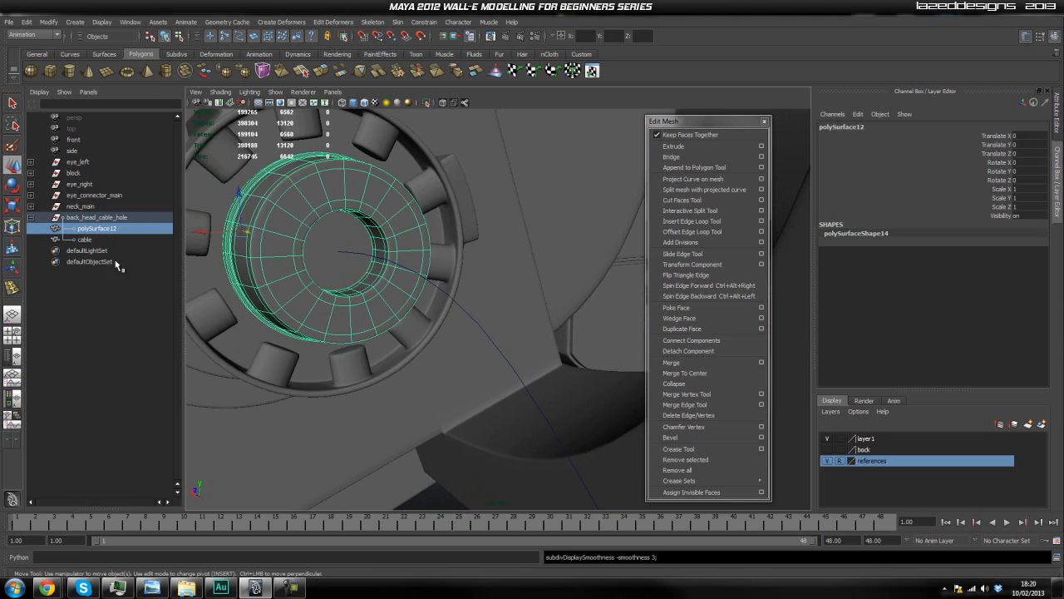
Rename the hole body in the back_head_cable_hole group as cable_entrance_head_back.
{"action": "left_click", "coordinate": [83, 218]}
{"action": "double_click", "coordinate": [87, 218]}
{"action": "left_click_drag", "start_coordinate": [281, 250], "coordinate": [398, 286], "text": "alt"}
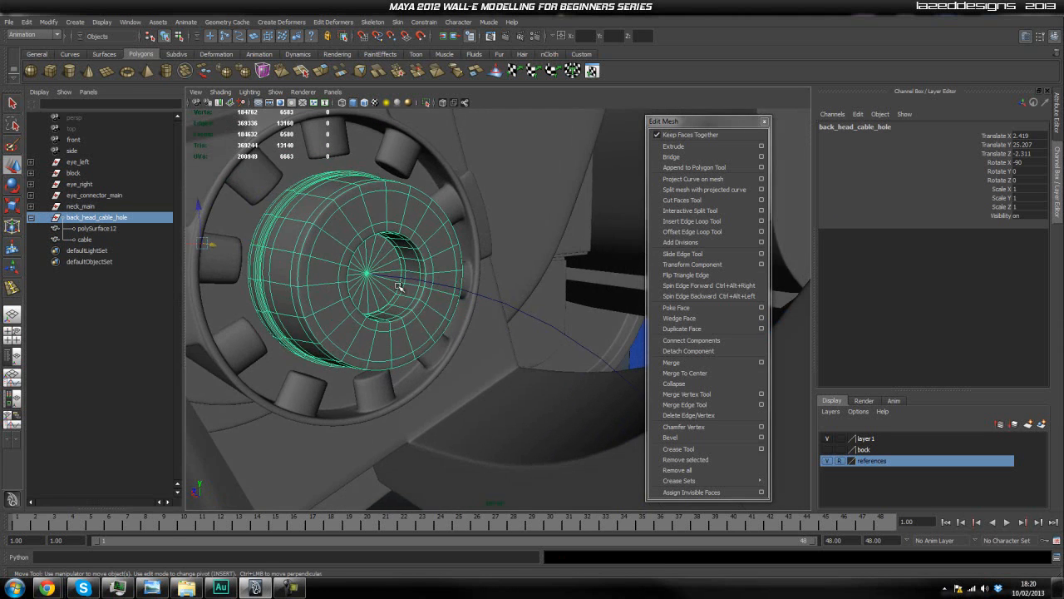
{"action": "double_click", "coordinate": [92, 229]}
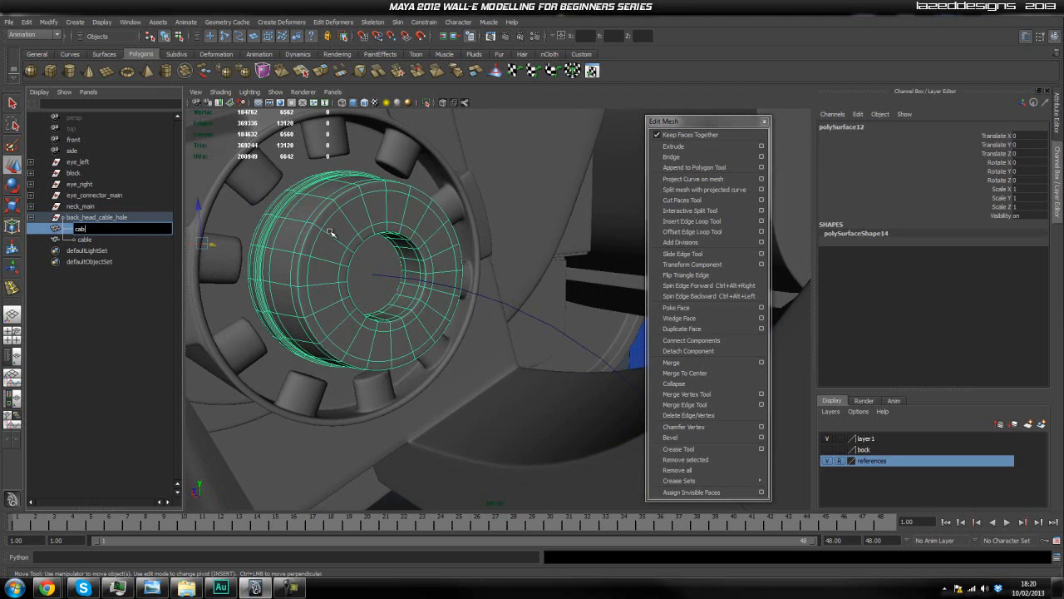
{"action": "type", "text": "cable_entrance_head_back"}
{"action": "key", "text": "Return"}
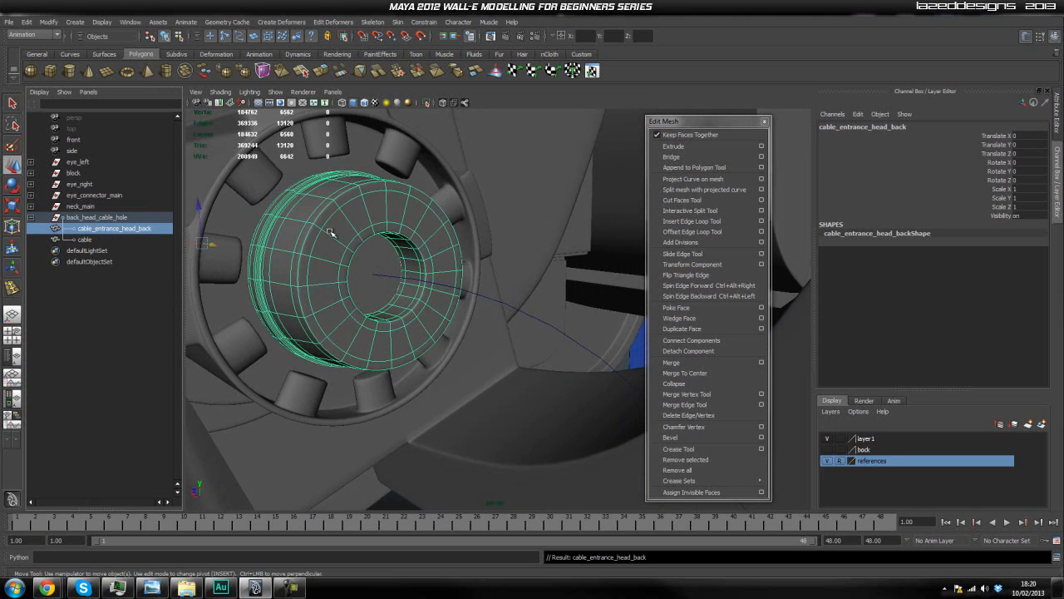
Select the cable disc inside the hole and center its pivot.
{"action": "left_click", "coordinate": [358, 276]}
{"action": "mouse_move", "coordinate": [369, 282]}
{"action": "left_mouse_down", "text": "alt"}
{"action": "mouse_move", "coordinate": [389, 285]}
{"action": "mouse_move", "coordinate": [374, 282]}
{"action": "left_mouse_up", "text": "alt"}
{"action": "key", "text": "space"}
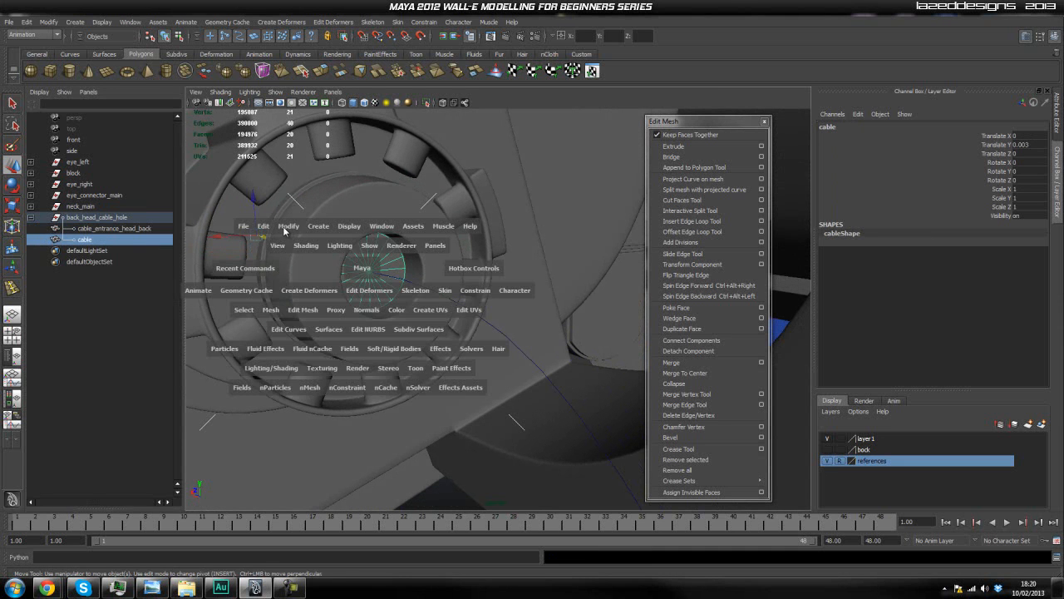
{"action": "left_click", "coordinate": [288, 229]}
{"action": "left_click", "coordinate": [304, 333]}
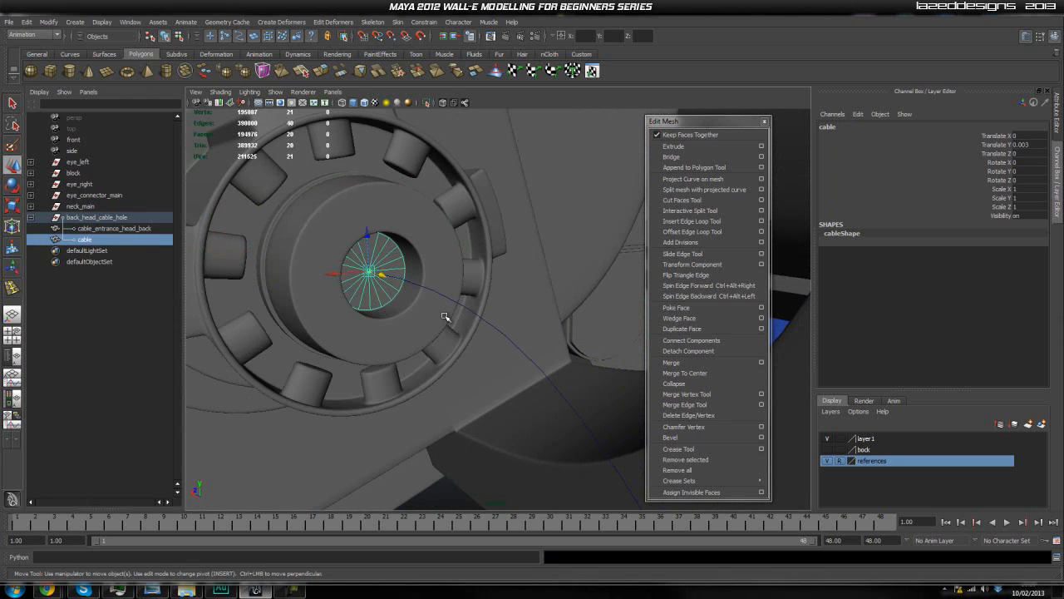
Add back_head_cable_curve to the cable disc selection and extrude the disc along the curve to the neck base.
{"action": "left_click", "coordinate": [494, 323], "text": "shift"}
{"action": "left_click_drag", "start_coordinate": [494, 325], "coordinate": [520, 269], "text": "alt"}
{"action": "middle_click_drag", "start_coordinate": [520, 269], "coordinate": [469, 150], "text": "alt"}
{"action": "middle_click_drag", "start_coordinate": [552, 336], "coordinate": [521, 268], "text": "alt"}
{"action": "left_click_drag", "start_coordinate": [520, 268], "coordinate": [452, 274], "text": "alt"}
{"action": "scroll", "coordinate": [501, 278], "scroll_direction": "down", "scroll_amount": 3}
{"action": "middle_click_drag", "start_coordinate": [545, 286], "coordinate": [512, 264], "text": "alt"}
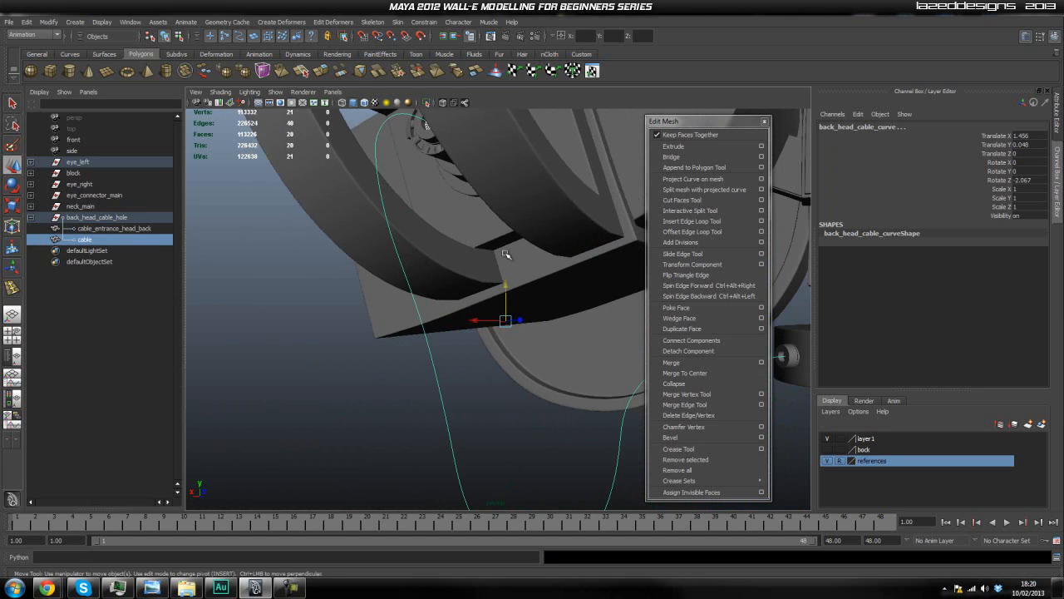
{"action": "left_click", "coordinate": [676, 146]}
{"action": "left_click_drag", "start_coordinate": [509, 286], "coordinate": [464, 294], "text": "alt"}
{"action": "scroll", "coordinate": [432, 278], "scroll_direction": "down", "scroll_amount": 2}
{"action": "left_click_drag", "start_coordinate": [452, 369], "coordinate": [412, 314], "text": "alt"}
{"action": "scroll", "coordinate": [930, 321], "scroll_direction": "down", "scroll_amount": 3}
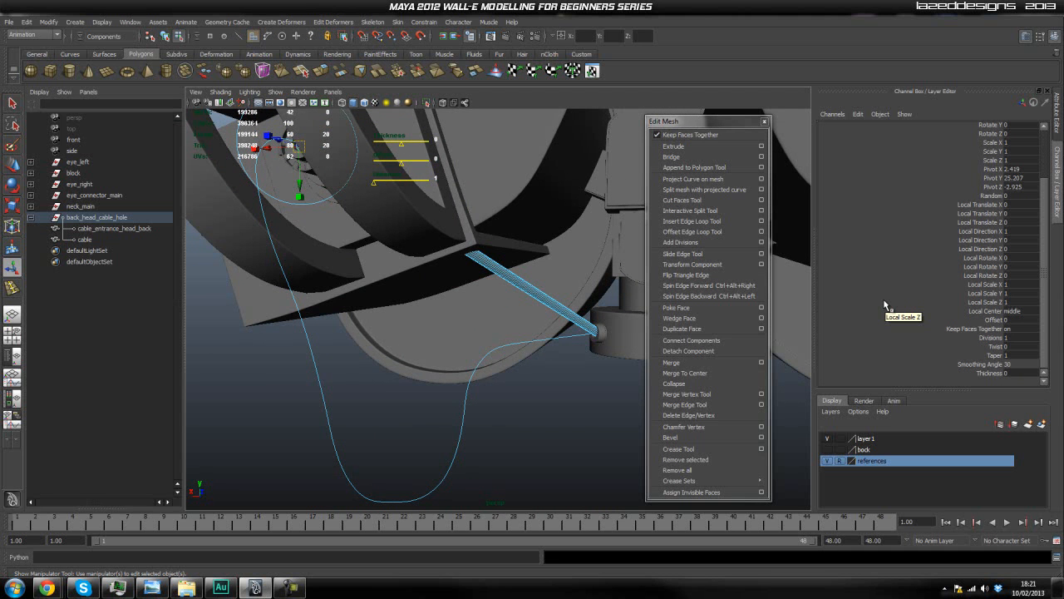
{"action": "left_click_drag", "start_coordinate": [411, 344], "coordinate": [508, 304], "text": "alt"}
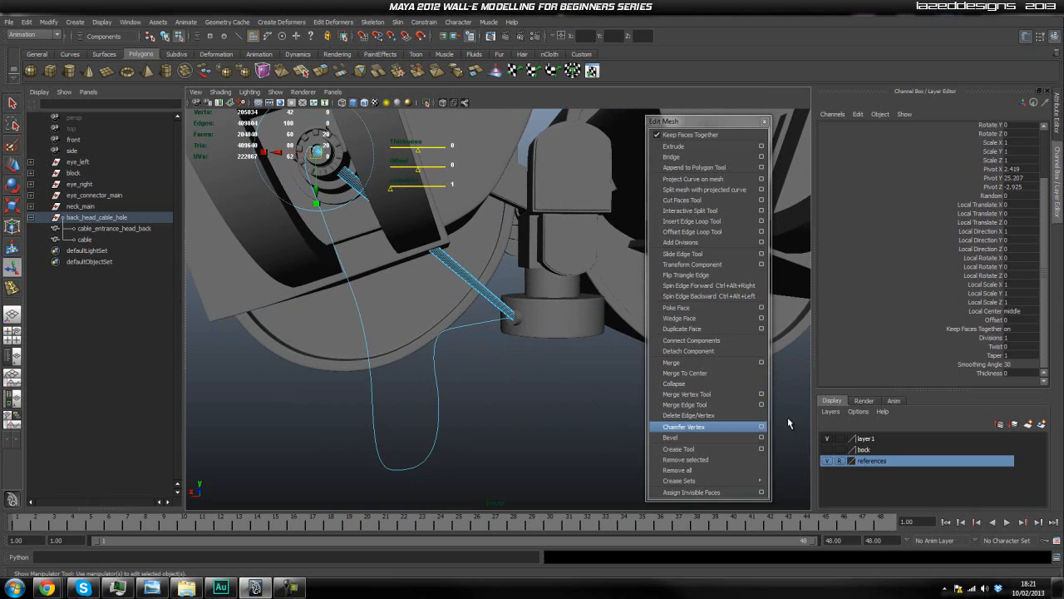
Set the cable extrusion's Divisions to 25 so the tube follows the guide curve.
{"action": "left_click", "coordinate": [993, 339]}
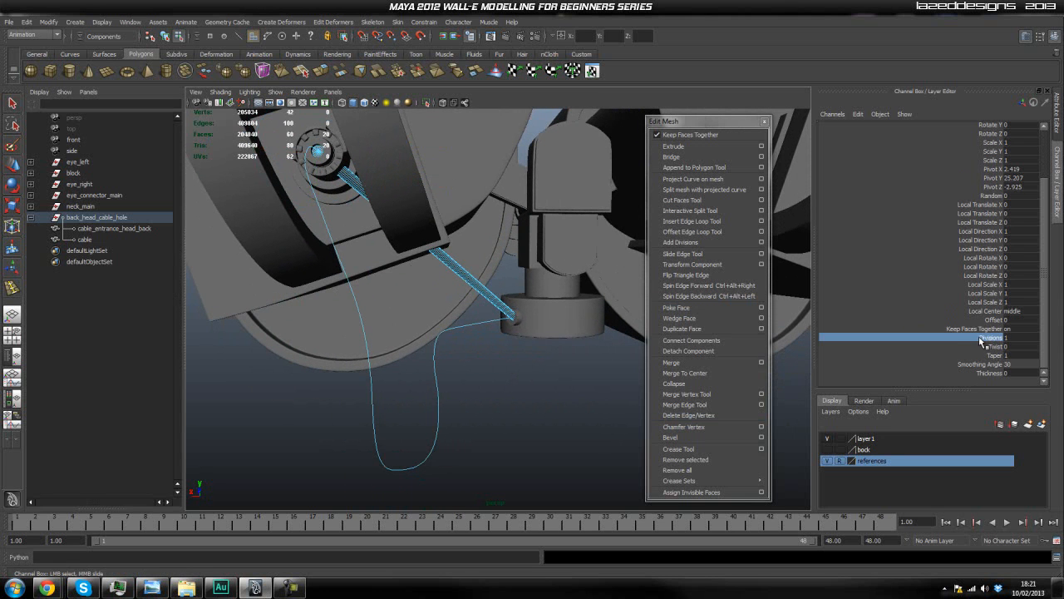
{"action": "middle_click_drag", "start_coordinate": [462, 384], "coordinate": [735, 395]}
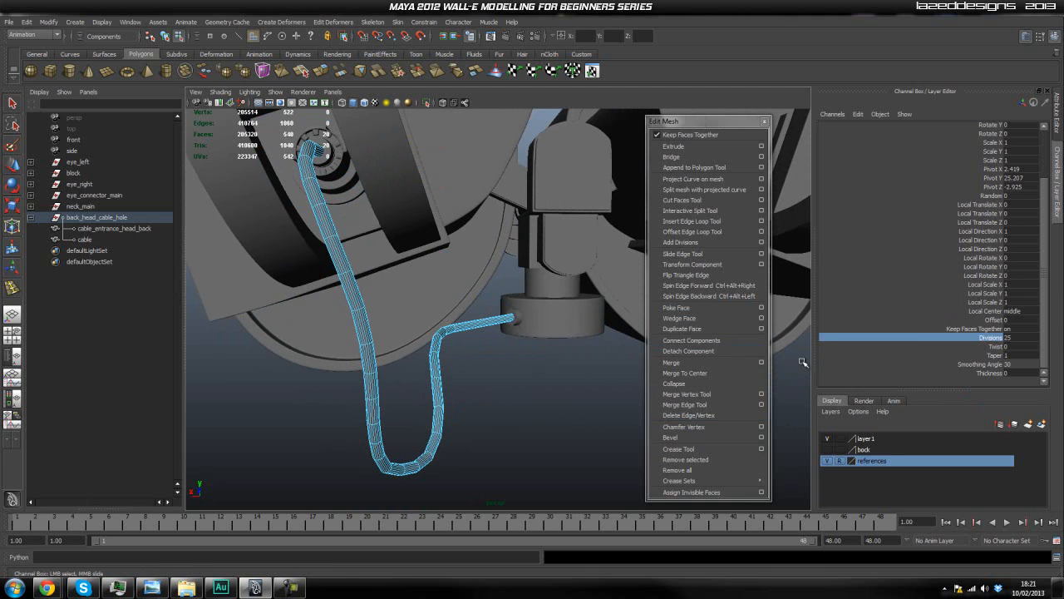
{"action": "left_click", "coordinate": [530, 381]}
{"action": "mouse_move", "coordinate": [562, 388]}
{"action": "left_mouse_down", "text": "alt"}
{"action": "mouse_move", "coordinate": [532, 388]}
{"action": "mouse_move", "coordinate": [573, 397]}
{"action": "left_mouse_up", "text": "alt"}
{"action": "scroll", "coordinate": [539, 389], "scroll_direction": "up", "scroll_amount": 2}
Return the extruded cable to object mode and check it along its length in smooth mesh preview.
{"action": "right_click_drag", "start_coordinate": [483, 371], "coordinate": [497, 360]}
{"action": "left_click", "coordinate": [492, 360]}
{"action": "key", "text": "3"}
{"action": "left_click", "coordinate": [548, 412]}
{"action": "scroll", "coordinate": [551, 407], "scroll_direction": "up", "scroll_amount": 2}
{"action": "middle_click_drag", "start_coordinate": [598, 417], "coordinate": [481, 358], "text": "alt"}
{"action": "left_click_drag", "start_coordinate": [480, 358], "coordinate": [496, 373], "text": "alt"}
{"action": "left_click", "coordinate": [369, 308]}
{"action": "left_click_drag", "start_coordinate": [368, 309], "coordinate": [516, 410], "text": "alt"}
Isolate the cable in the view and examine its capped end and first bends.
{"action": "left_click", "coordinate": [425, 103]}
{"action": "left_click_drag", "start_coordinate": [387, 275], "coordinate": [536, 318], "text": "alt"}
{"action": "middle_click_drag", "start_coordinate": [536, 318], "coordinate": [463, 323], "text": "alt"}
{"action": "left_click_drag", "start_coordinate": [463, 323], "coordinate": [540, 279], "text": "alt"}
{"action": "middle_click_drag", "start_coordinate": [540, 278], "coordinate": [420, 292], "text": "alt"}
{"action": "right_click_drag", "start_coordinate": [374, 288], "coordinate": [573, 296], "text": "alt"}
{"action": "middle_click_drag", "start_coordinate": [327, 239], "coordinate": [367, 284], "text": "alt"}
{"action": "right_click_drag", "start_coordinate": [366, 284], "coordinate": [392, 275], "text": "alt"}
{"action": "middle_click_drag", "start_coordinate": [392, 274], "coordinate": [365, 269], "text": "alt"}
{"action": "left_click_drag", "start_coordinate": [365, 270], "coordinate": [397, 342], "text": "alt"}
{"action": "right_click_drag", "start_coordinate": [397, 343], "coordinate": [438, 341], "text": "alt"}
{"action": "left_click_drag", "start_coordinate": [437, 341], "coordinate": [403, 330], "text": "alt"}
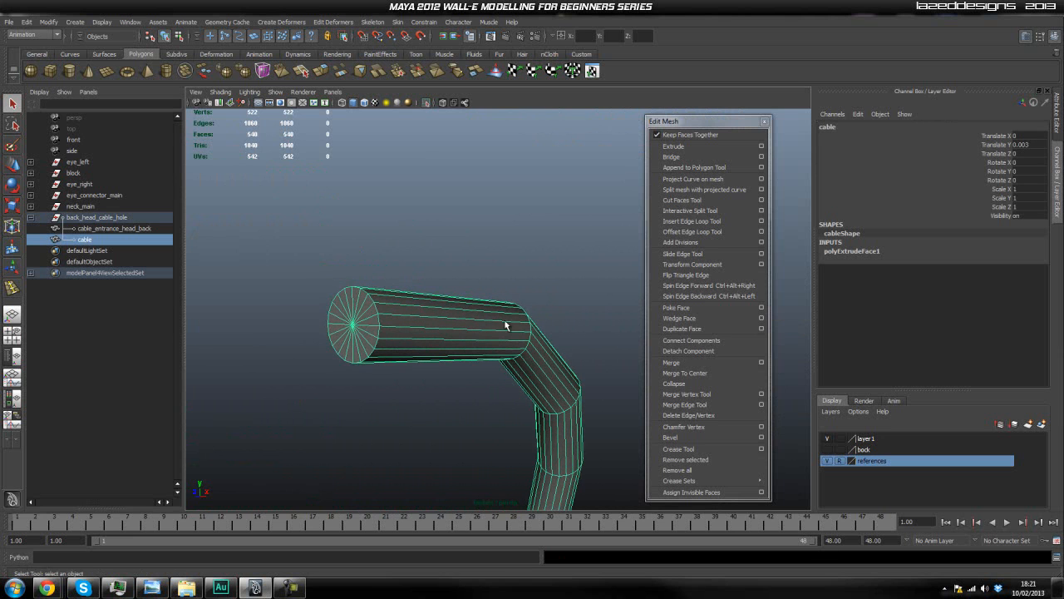
Insert an edge loop around the cable right beside its first capped end.
{"action": "left_click", "coordinate": [692, 221]}
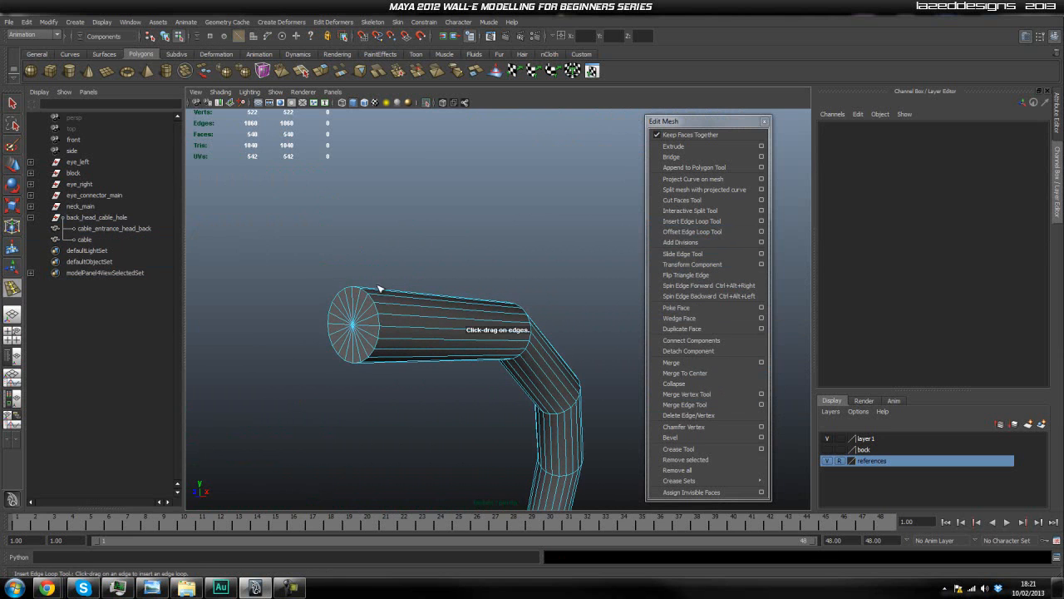
{"action": "left_click", "coordinate": [385, 315]}
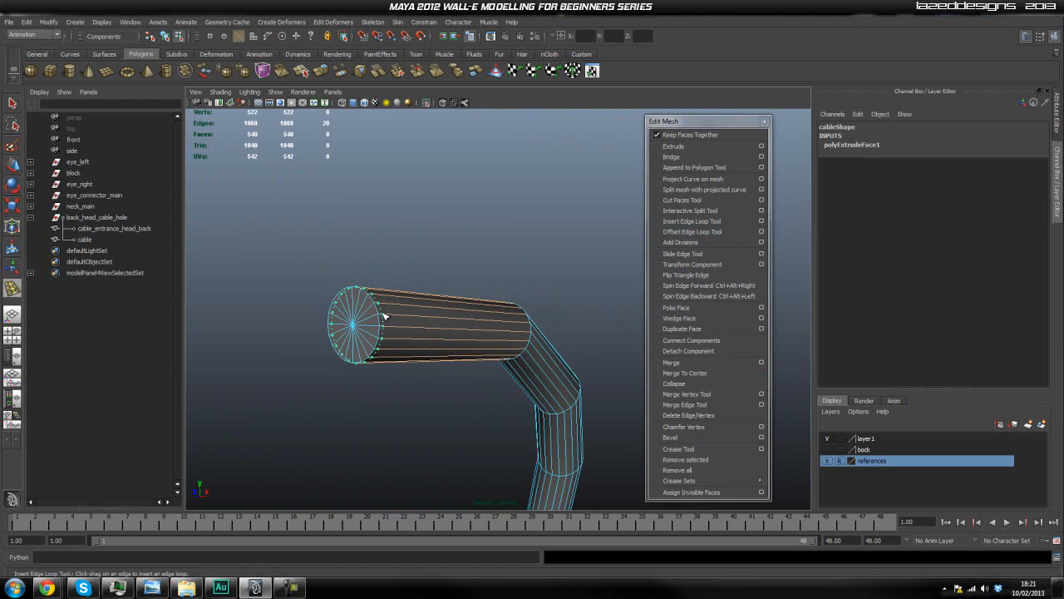
{"action": "scroll", "coordinate": [353, 350], "scroll_direction": "up", "scroll_amount": 4}
{"action": "left_click_drag", "start_coordinate": [349, 350], "coordinate": [399, 321], "text": "alt"}
{"action": "middle_click_drag", "start_coordinate": [399, 322], "coordinate": [375, 321], "text": "alt"}
{"action": "key", "text": "q"}
Select all the triangular faces of this end cap, extrude them and scale the extrusion inward to about 0.93.
{"action": "right_click_drag", "start_coordinate": [464, 287], "coordinate": [461, 314]}
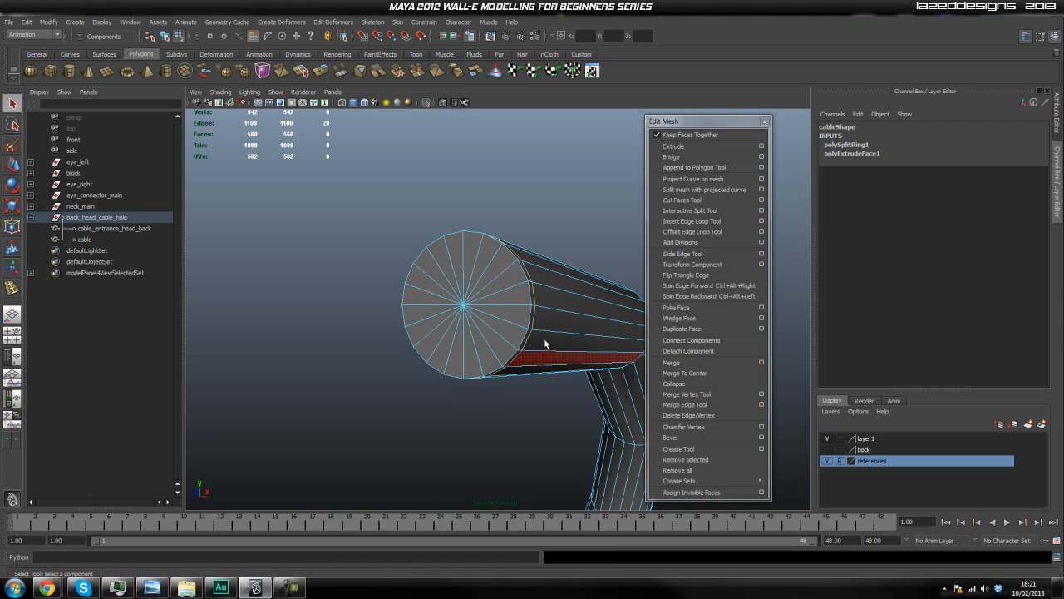
{"action": "left_click", "coordinate": [464, 268]}
{"action": "left_click", "coordinate": [483, 269], "text": "shift"}
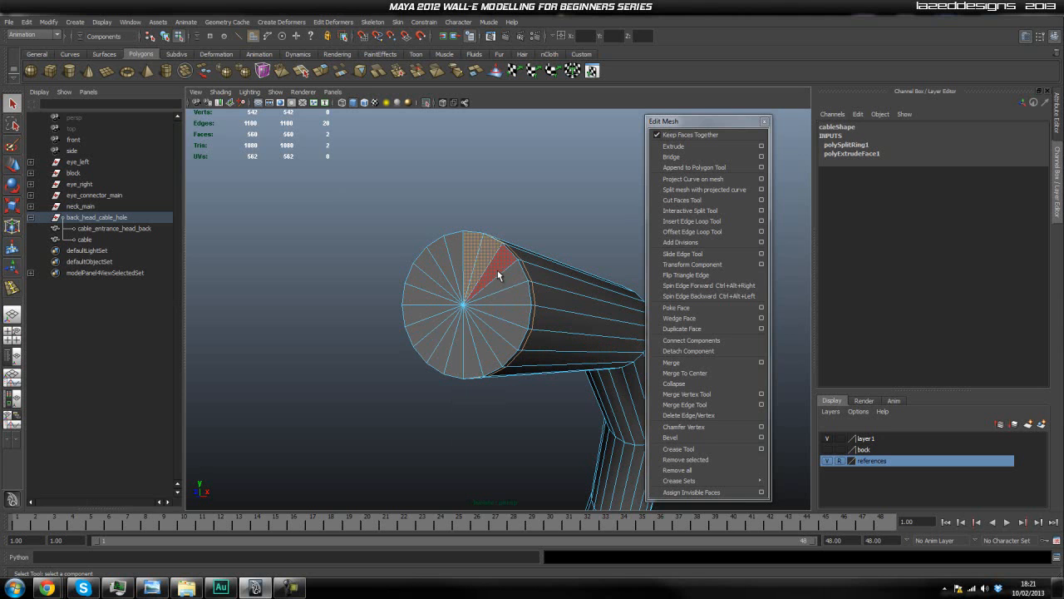
{"action": "left_click", "coordinate": [497, 271], "text": "shift"}
{"action": "left_click", "coordinate": [514, 281], "text": "shift"}
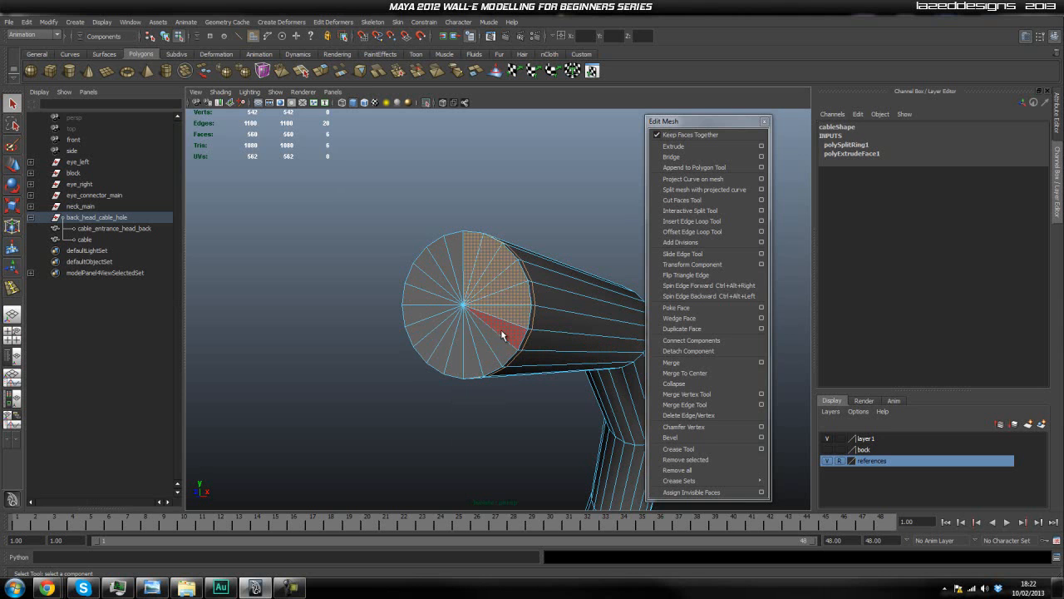
{"action": "left_click", "coordinate": [500, 330], "text": "shift"}
{"action": "left_click", "coordinate": [493, 341], "text": "shift"}
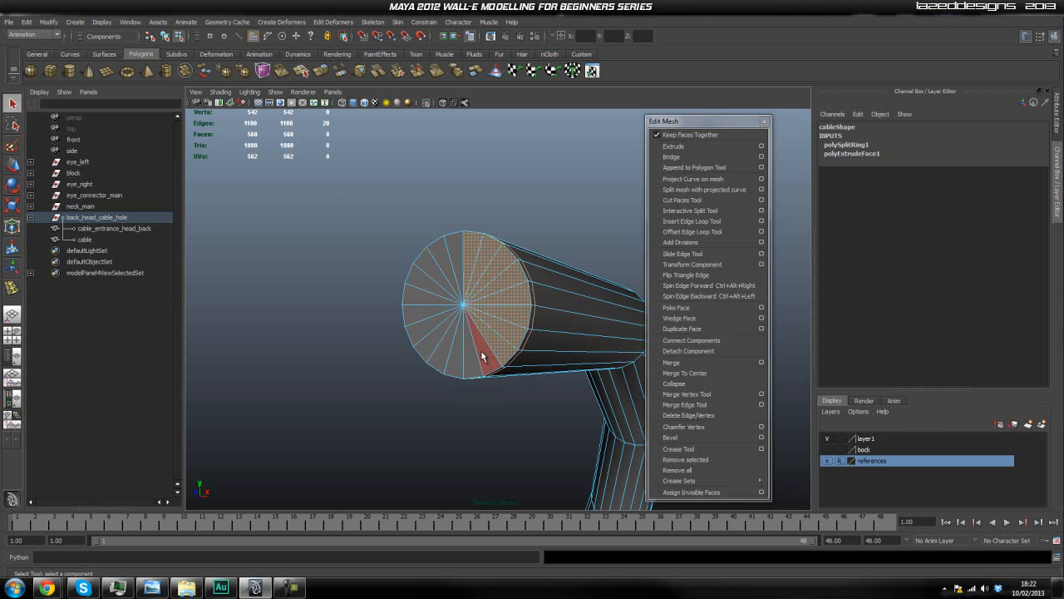
{"action": "left_click", "coordinate": [429, 349], "text": "shift"}
{"action": "left_click", "coordinate": [418, 331], "text": "shift"}
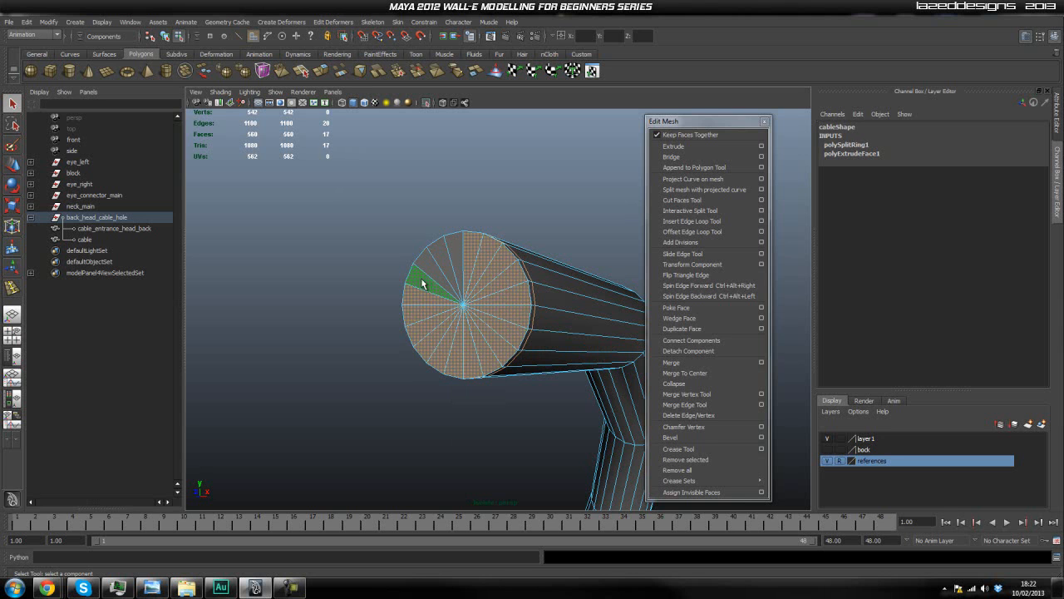
{"action": "left_click", "coordinate": [441, 262], "text": "shift"}
{"action": "left_click", "coordinate": [456, 252], "text": "shift"}
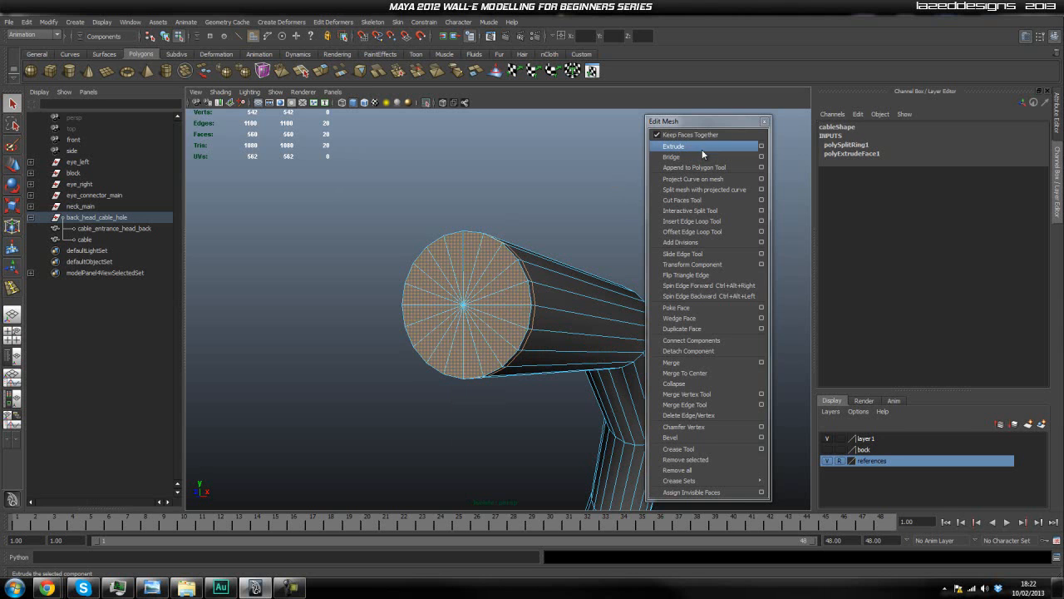
{"action": "left_click", "coordinate": [674, 146]}
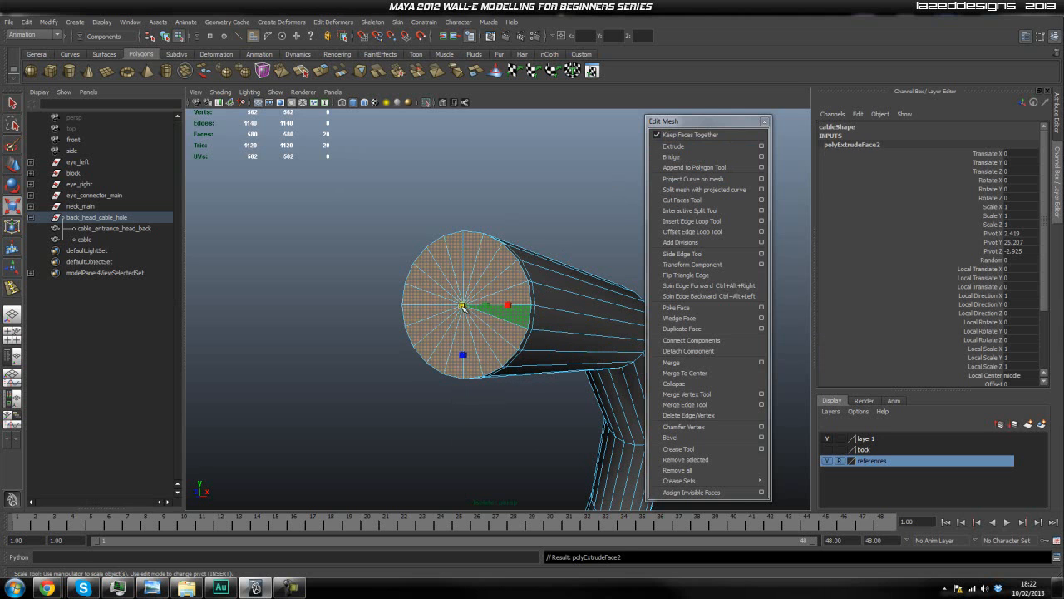
{"action": "left_click_drag", "start_coordinate": [464, 308], "coordinate": [456, 318]}
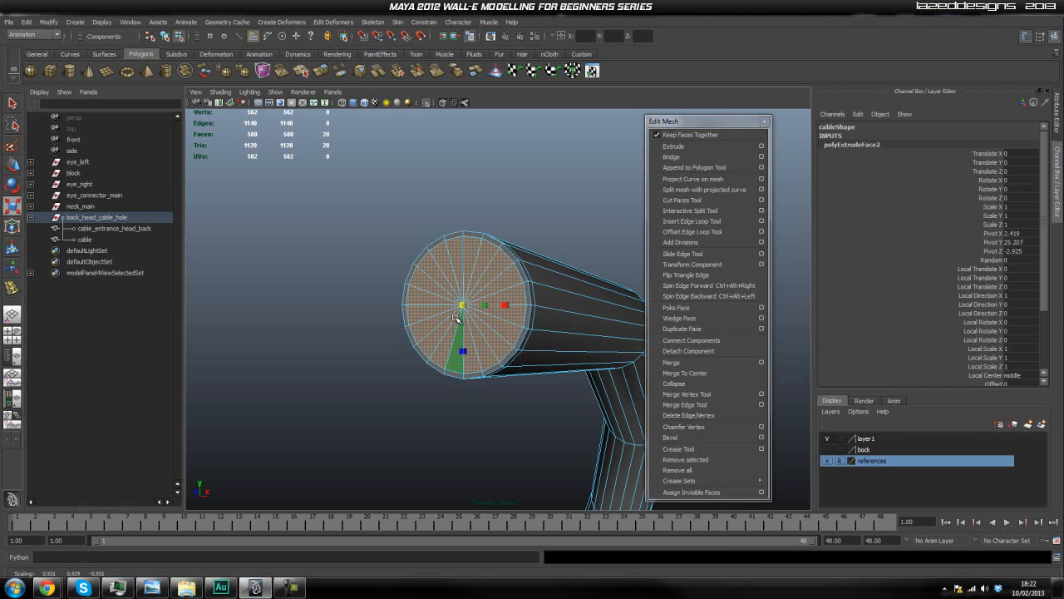
{"action": "key", "text": "q"}
Select all the triangular cap faces at the cable's opposite end, extrude them and scale the new faces slightly inward.
{"action": "right_click_drag", "start_coordinate": [434, 353], "coordinate": [349, 433], "text": "alt"}
{"action": "middle_click_drag", "start_coordinate": [366, 473], "coordinate": [424, 248], "text": "alt"}
{"action": "left_click_drag", "start_coordinate": [424, 248], "coordinate": [464, 377], "text": "alt"}
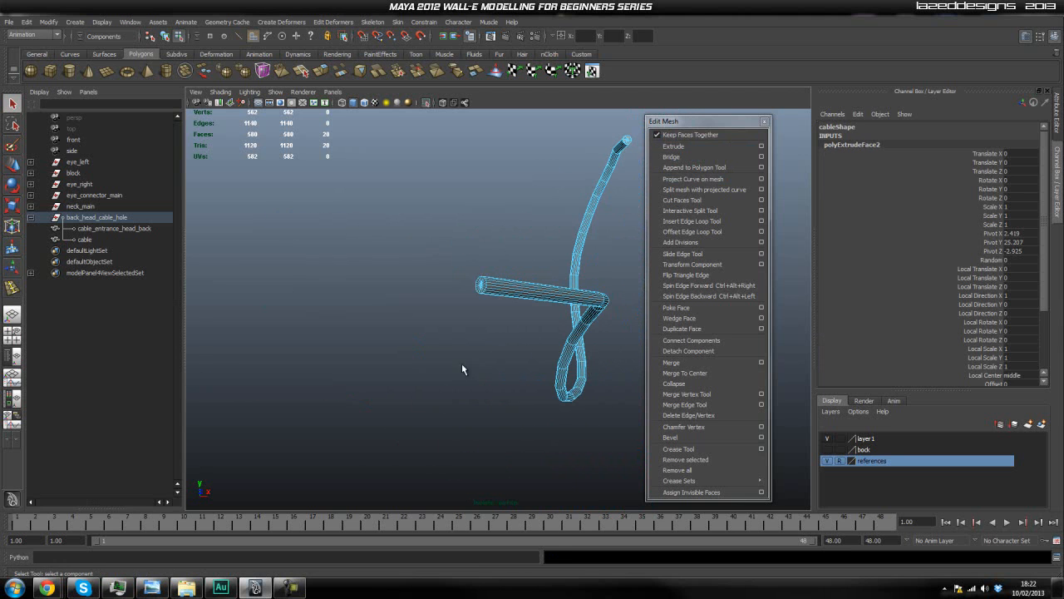
{"action": "right_click", "coordinate": [472, 283]}
{"action": "right_click_drag", "start_coordinate": [491, 281], "coordinate": [482, 309]}
{"action": "left_click", "coordinate": [479, 288]}
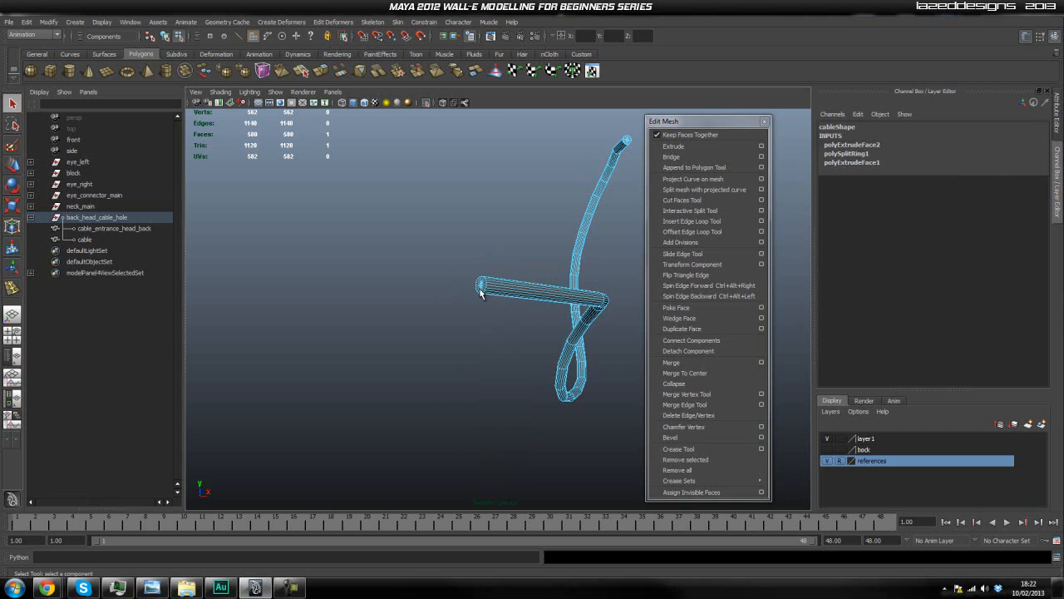
{"action": "key", "text": "f"}
{"action": "left_click_drag", "start_coordinate": [490, 354], "coordinate": [498, 375], "text": "alt"}
{"action": "left_click", "coordinate": [328, 437]}
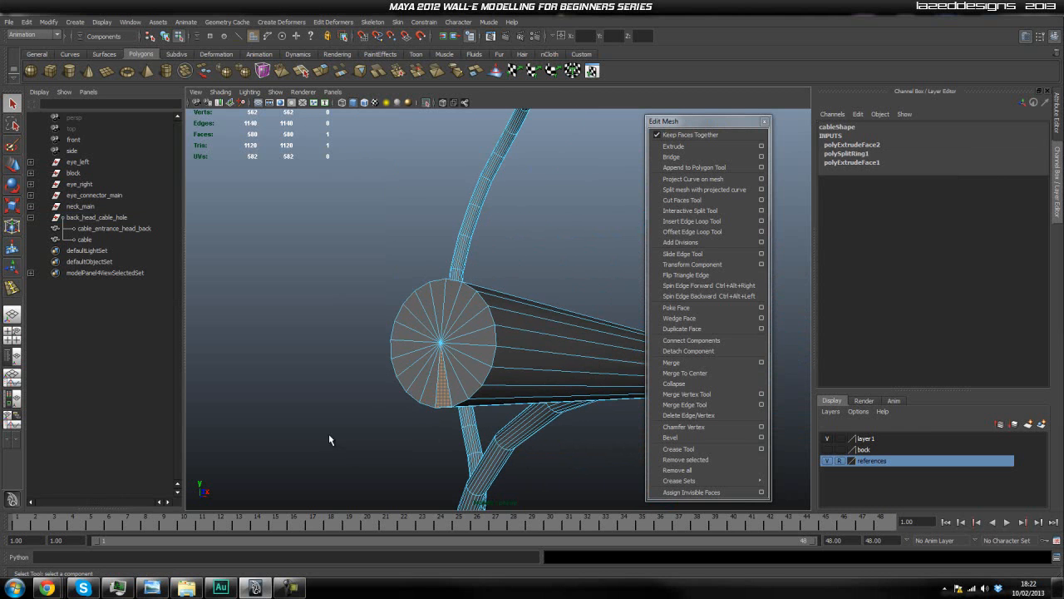
{"action": "left_click", "coordinate": [443, 388]}
{"action": "left_click", "coordinate": [454, 385], "text": "shift"}
{"action": "left_click", "coordinate": [465, 379], "text": "shift"}
{"action": "left_click", "coordinate": [475, 366], "text": "shift"}
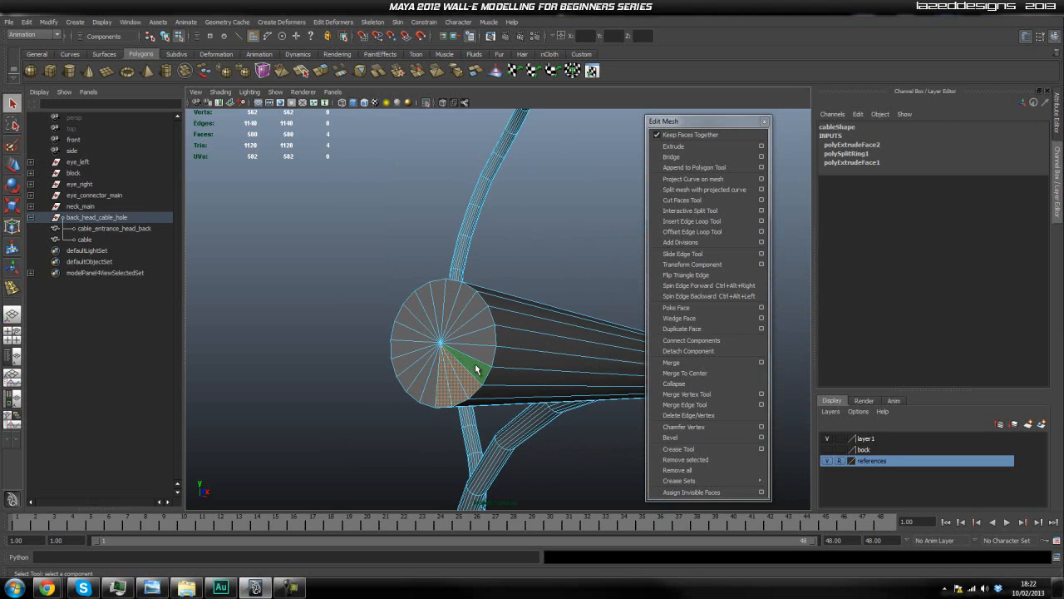
{"action": "left_click", "coordinate": [478, 352], "text": "shift"}
{"action": "left_click", "coordinate": [480, 346], "text": "shift"}
{"action": "left_click", "coordinate": [476, 327], "text": "shift"}
{"action": "left_click", "coordinate": [467, 313], "text": "shift"}
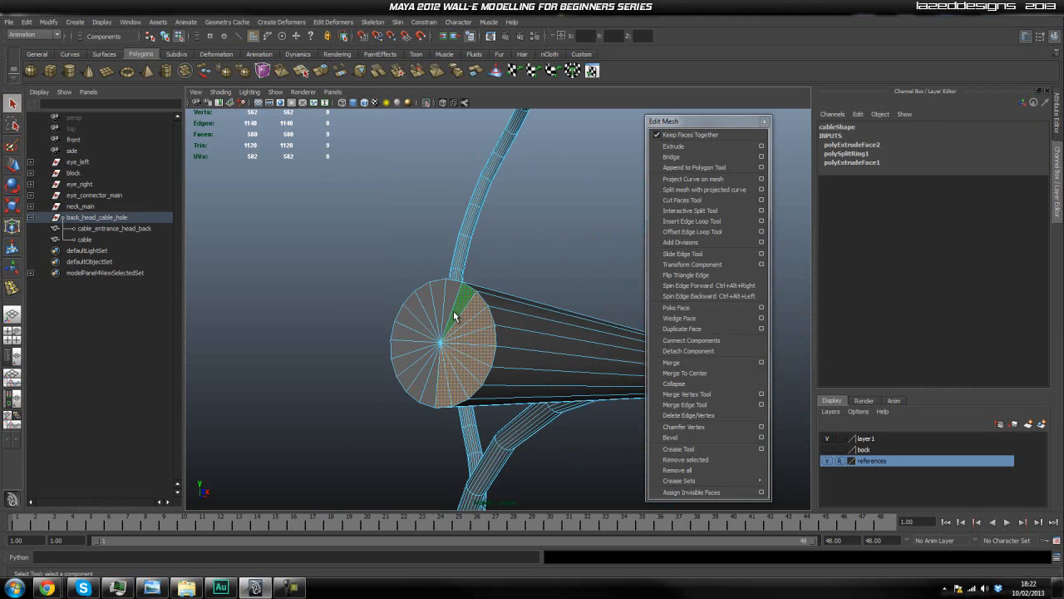
{"action": "left_click", "coordinate": [454, 316], "text": "shift"}
{"action": "left_click", "coordinate": [444, 311], "text": "shift"}
{"action": "left_click", "coordinate": [438, 302], "text": "shift"}
{"action": "left_click", "coordinate": [427, 304], "text": "shift"}
{"action": "left_click", "coordinate": [418, 309], "text": "shift"}
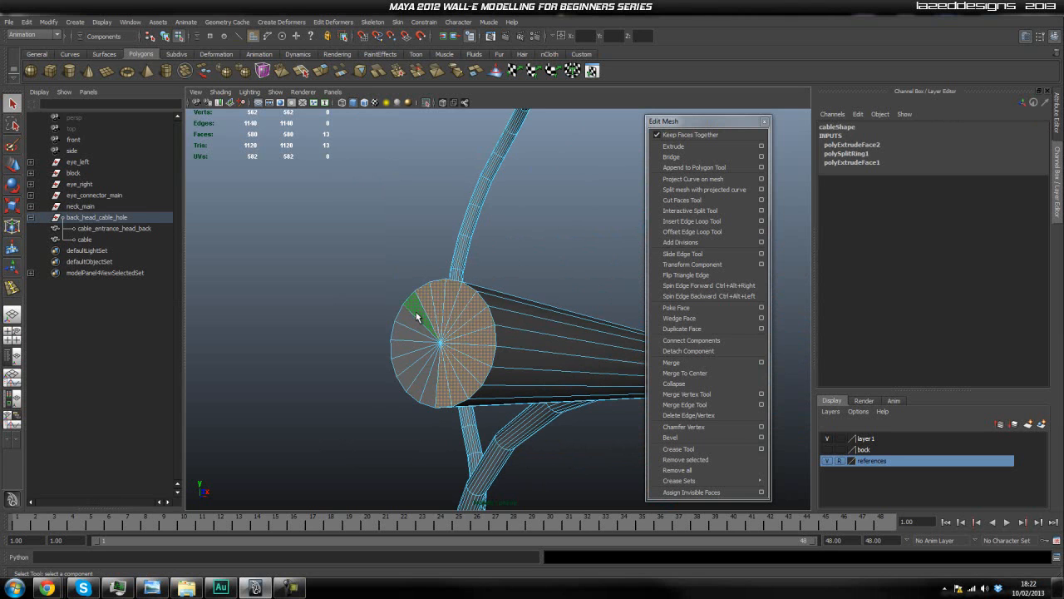
{"action": "left_click", "coordinate": [413, 320], "text": "shift"}
{"action": "left_click", "coordinate": [410, 329], "text": "shift"}
{"action": "left_click", "coordinate": [408, 339], "text": "shift"}
{"action": "left_click", "coordinate": [406, 356], "text": "shift"}
{"action": "left_click", "coordinate": [412, 372], "text": "shift"}
{"action": "left_click", "coordinate": [422, 384], "text": "shift"}
{"action": "left_click", "coordinate": [429, 396], "text": "shift"}
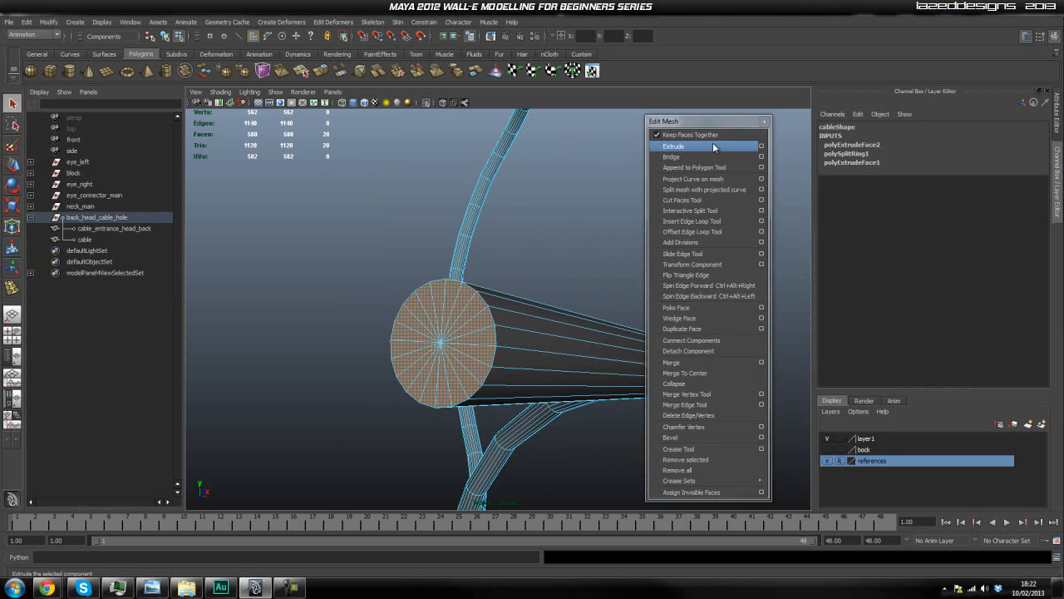
{"action": "left_click", "coordinate": [674, 147]}
{"action": "left_click_drag", "start_coordinate": [443, 341], "coordinate": [497, 314]}
Insert an edge loop close to the cable's second capped end and return the cable to object mode.
{"action": "left_click", "coordinate": [693, 223]}
{"action": "key", "text": "q"}
{"action": "mouse_move", "coordinate": [499, 316]}
{"action": "right_mouse_down"}
{"action": "mouse_move", "coordinate": [527, 307]}
{"action": "mouse_move", "coordinate": [434, 371]}
{"action": "right_mouse_up"}
{"action": "left_click", "coordinate": [481, 394]}
{"action": "mouse_move", "coordinate": [480, 394]}
{"action": "left_mouse_down", "text": "alt"}
{"action": "mouse_move", "coordinate": [425, 422]}
{"action": "mouse_move", "coordinate": [549, 401]}
{"action": "left_mouse_up", "text": "alt"}
{"action": "mouse_move", "coordinate": [447, 408]}
{"action": "left_mouse_down", "text": "alt"}
{"action": "mouse_move", "coordinate": [458, 408]}
{"action": "mouse_move", "coordinate": [440, 400]}
{"action": "left_mouse_up", "text": "alt"}
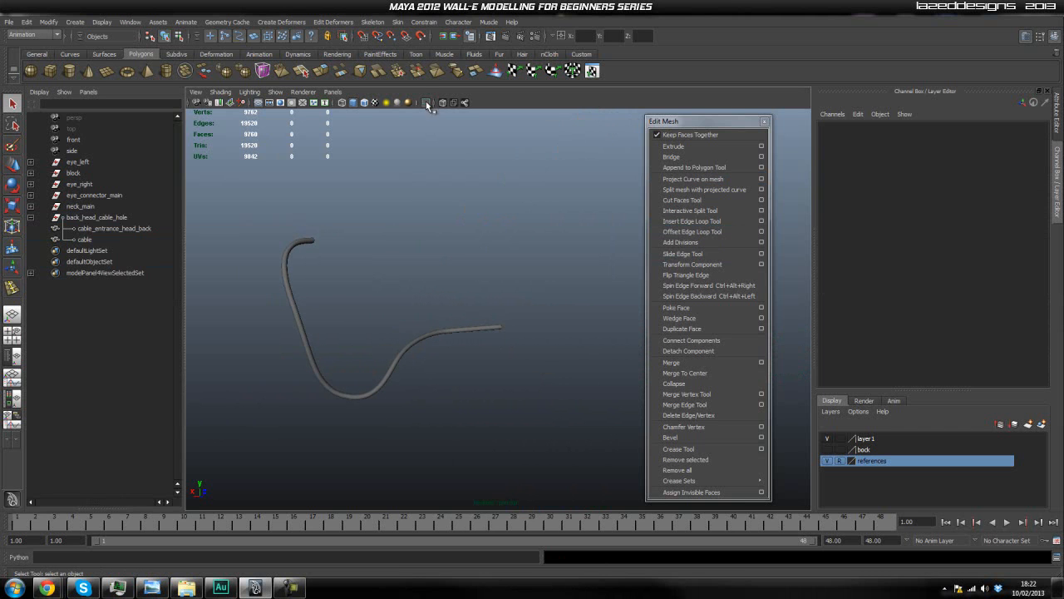
Show the whole model again and examine how the cable meets the hole piece on the neck base.
{"action": "left_click", "coordinate": [427, 103]}
{"action": "left_click_drag", "start_coordinate": [414, 438], "coordinate": [554, 341], "text": "alt"}
{"action": "scroll", "coordinate": [455, 359], "scroll_direction": "up", "scroll_amount": 5}
{"action": "scroll", "coordinate": [460, 348], "scroll_direction": "up", "scroll_amount": 3}
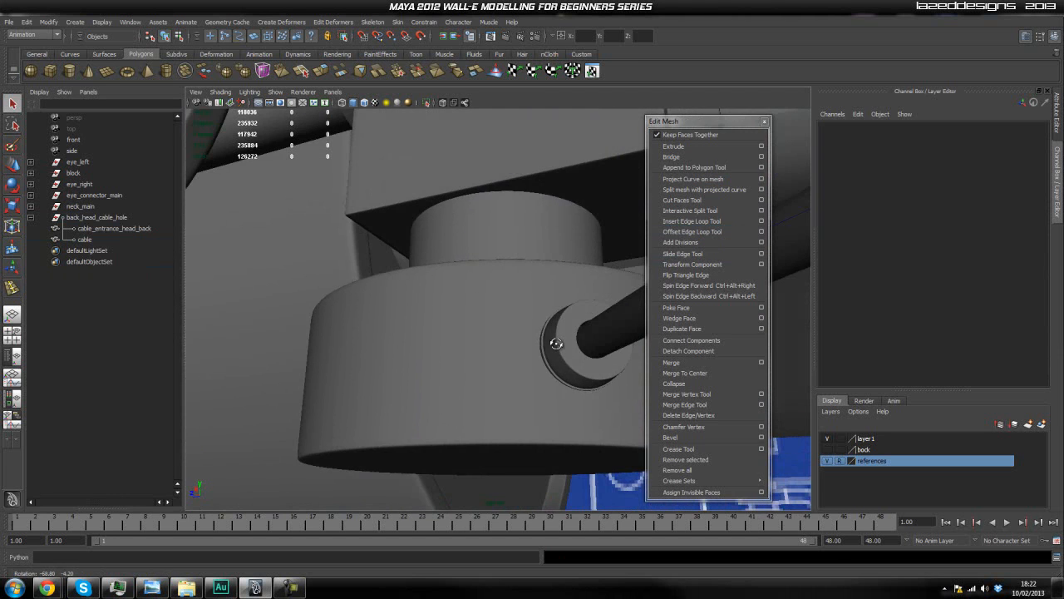
{"action": "left_click", "coordinate": [607, 336]}
{"action": "scroll", "coordinate": [594, 364], "scroll_direction": "up", "scroll_amount": 2}
{"action": "middle_click_drag", "start_coordinate": [594, 362], "coordinate": [487, 331], "text": "alt"}
{"action": "scroll", "coordinate": [500, 377], "scroll_direction": "up", "scroll_amount": 4}
{"action": "left_click", "coordinate": [426, 403]}
{"action": "scroll", "coordinate": [429, 400], "scroll_direction": "down", "scroll_amount": 5}
{"action": "scroll", "coordinate": [499, 378], "scroll_direction": "down", "scroll_amount": 3}
{"action": "left_click_drag", "start_coordinate": [564, 357], "coordinate": [382, 375], "text": "alt"}
{"action": "scroll", "coordinate": [419, 363], "scroll_direction": "down", "scroll_amount": 1}
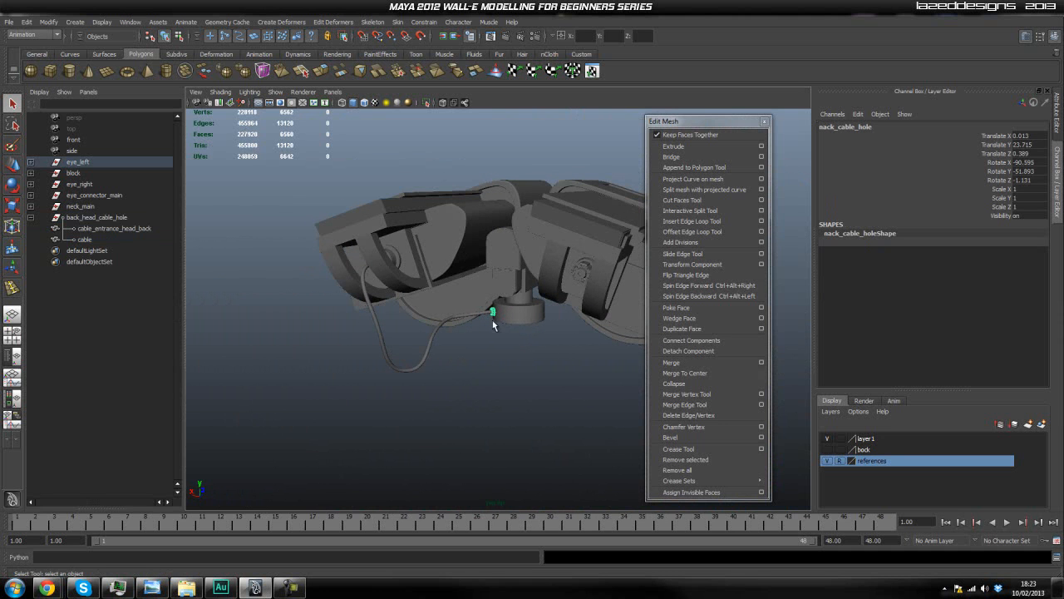
{"action": "scroll", "coordinate": [478, 321], "scroll_direction": "up", "scroll_amount": 5}
Expand the eye_left group and look for the guide curve around the cable's neck end.
{"action": "left_click", "coordinate": [413, 324]}
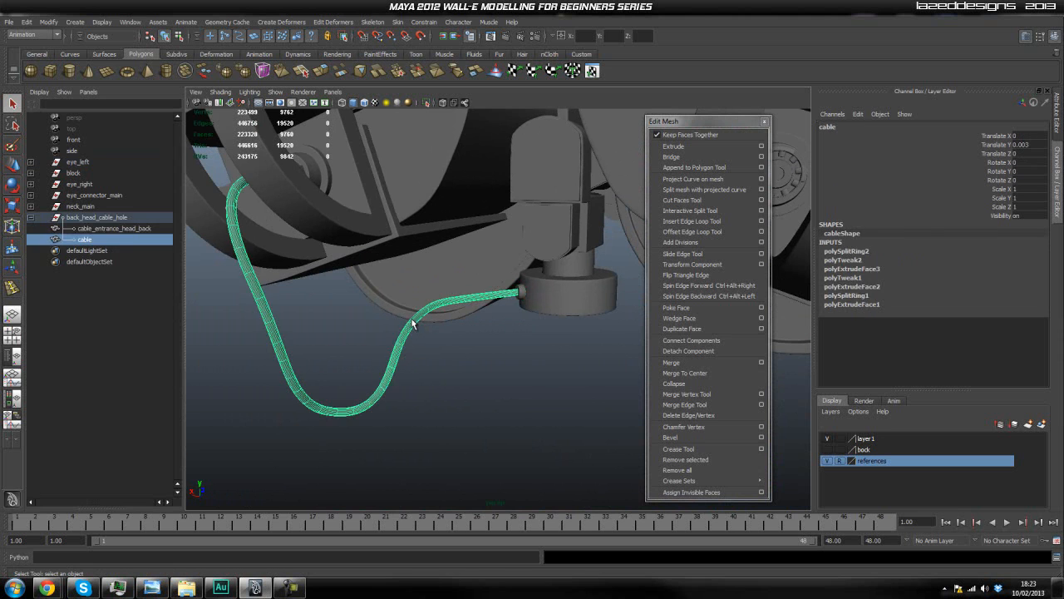
{"action": "left_click", "coordinate": [94, 230]}
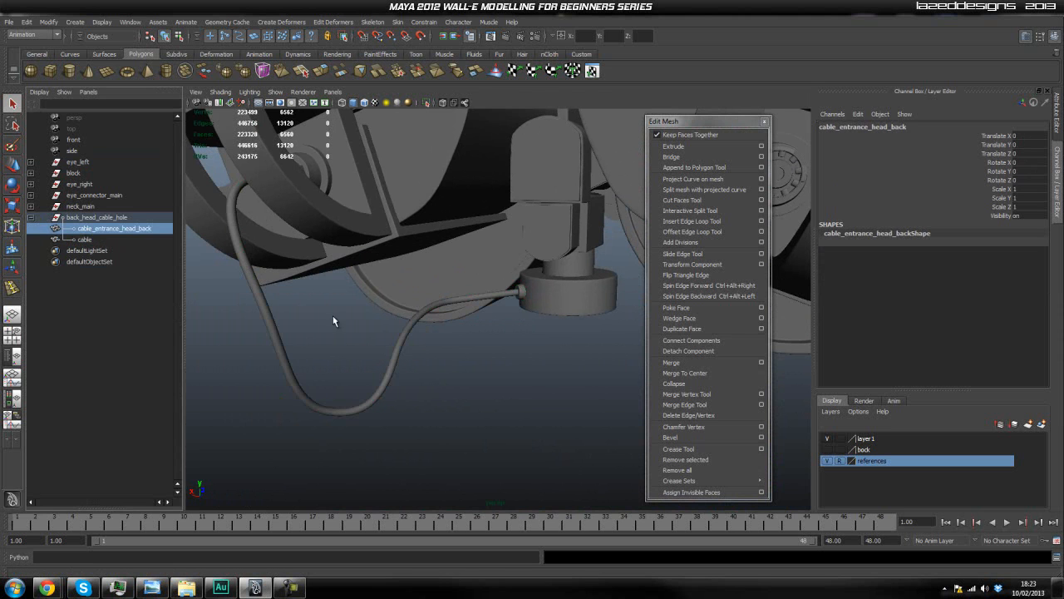
{"action": "left_click", "coordinate": [406, 336]}
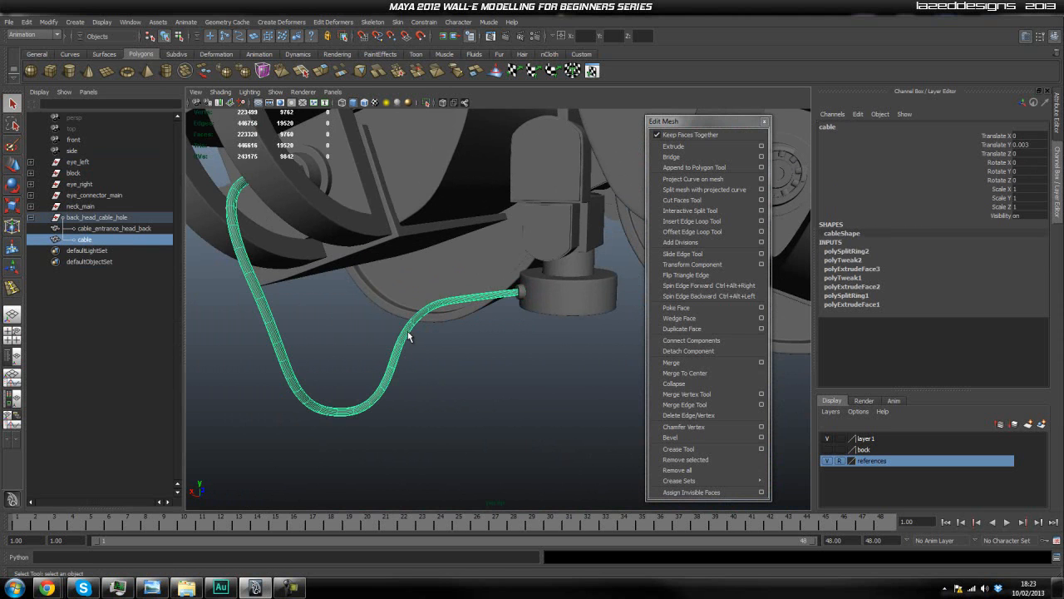
{"action": "left_click", "coordinate": [30, 162]}
{"action": "left_click", "coordinate": [31, 174]}
{"action": "left_click", "coordinate": [31, 174]}
{"action": "left_click", "coordinate": [385, 401]}
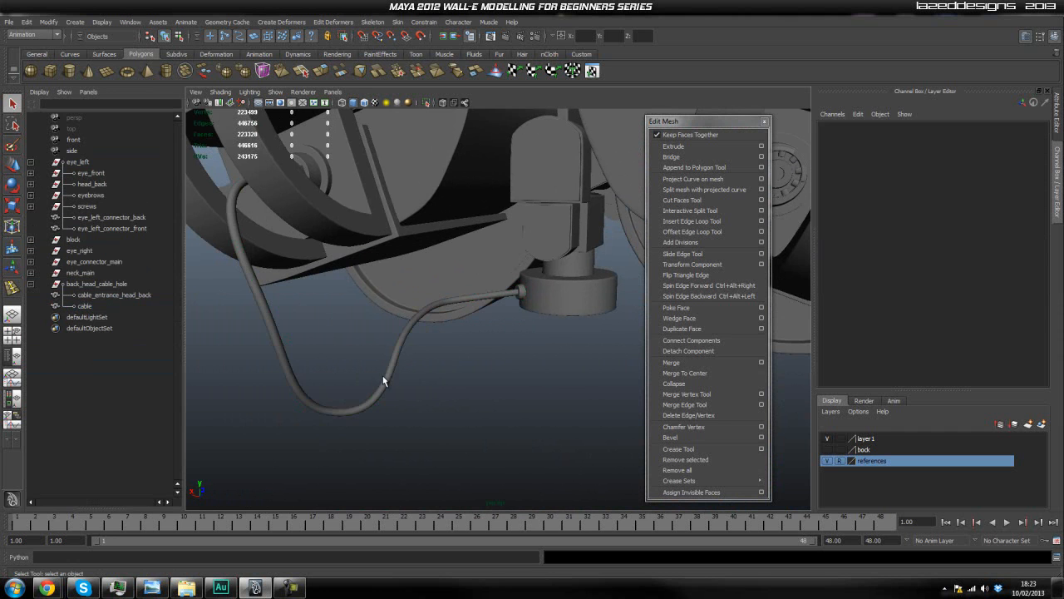
{"action": "left_click", "coordinate": [382, 375]}
{"action": "left_click_drag", "start_coordinate": [460, 383], "coordinate": [418, 347], "text": "alt"}
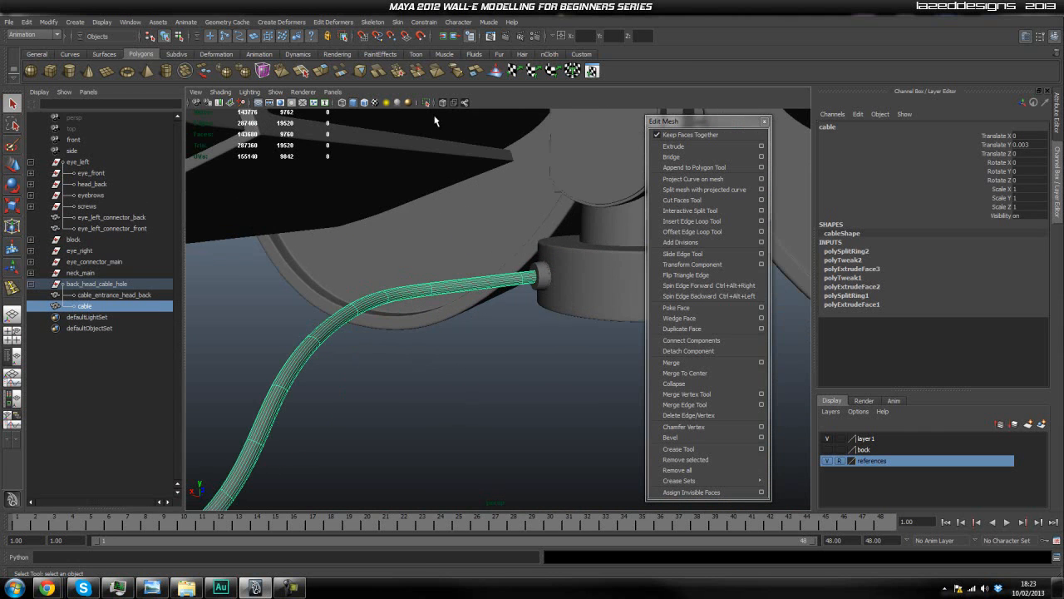
{"action": "left_click", "coordinate": [488, 329]}
{"action": "left_click_drag", "start_coordinate": [488, 329], "coordinate": [466, 320], "text": "alt"}
{"action": "left_click", "coordinate": [339, 224]}
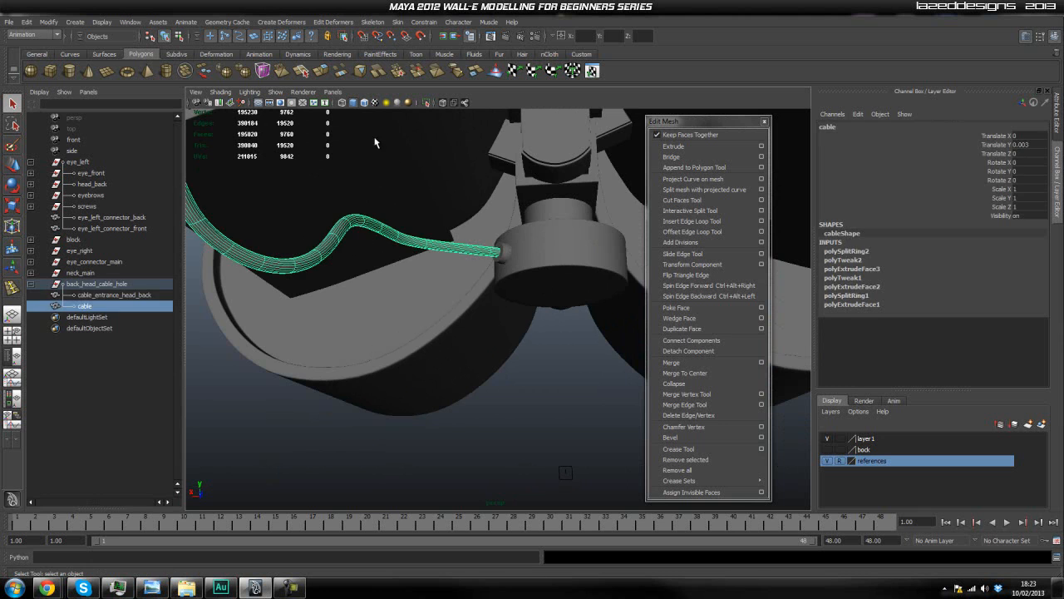
{"action": "left_click", "coordinate": [350, 441]}
{"action": "left_click_drag", "start_coordinate": [330, 378], "coordinate": [281, 394], "text": "alt"}
Locate back_head_cable_curve inside the head_back group and isolate it in the view with nack_cable_hole, leaving out the cable.
{"action": "left_click_drag", "start_coordinate": [257, 306], "coordinate": [264, 426]}
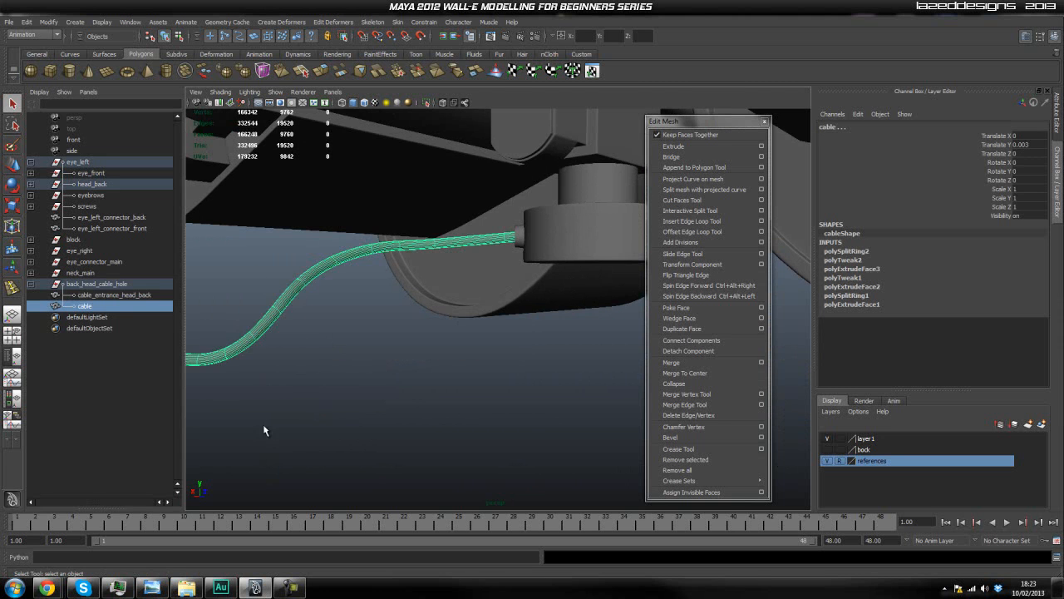
{"action": "left_click_drag", "start_coordinate": [320, 403], "coordinate": [355, 397], "text": "alt"}
{"action": "left_click", "coordinate": [31, 183]}
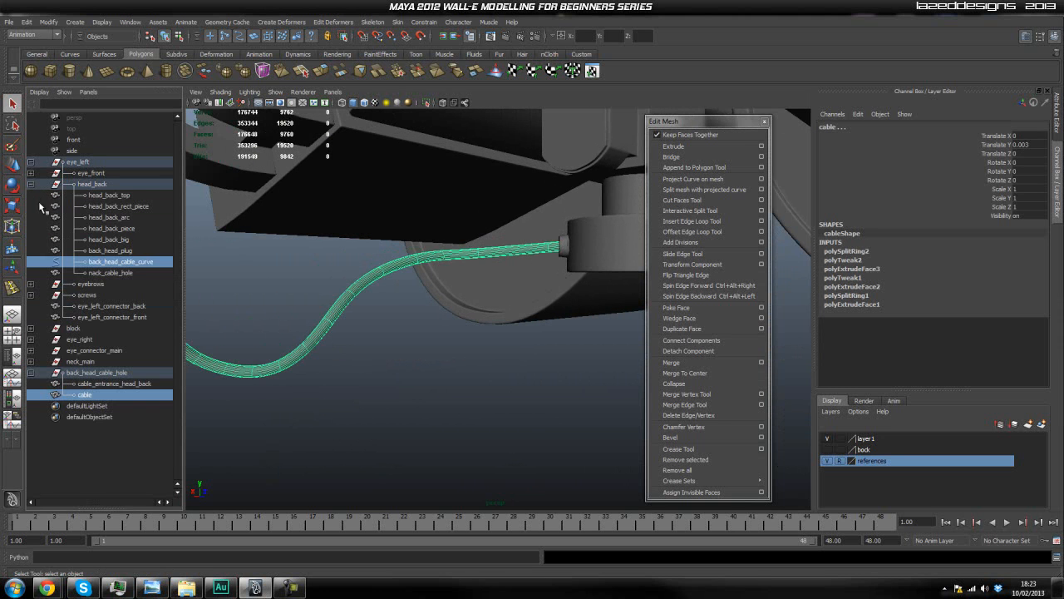
{"action": "left_click", "coordinate": [98, 262]}
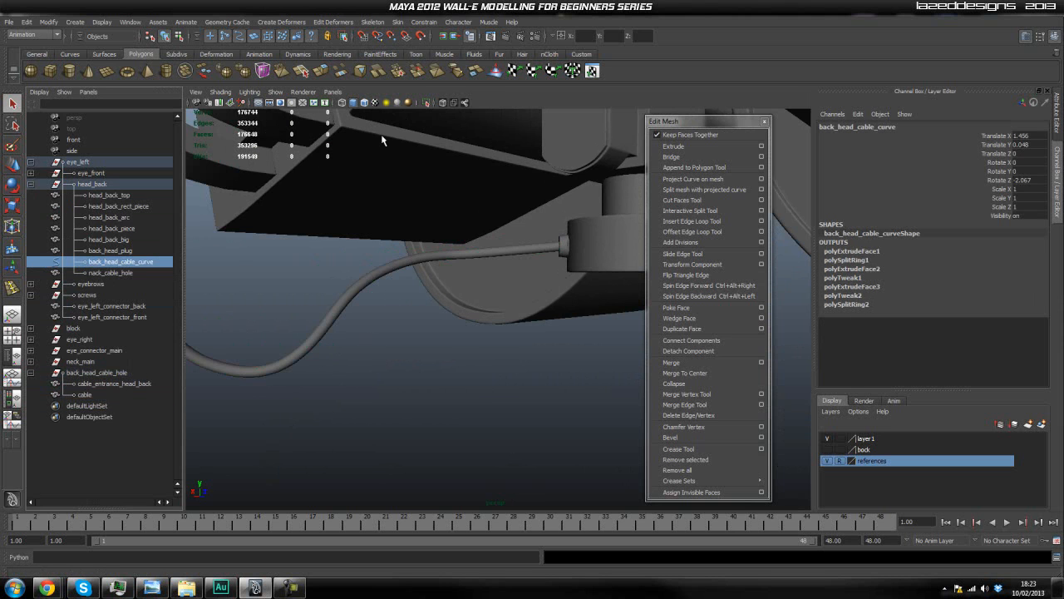
{"action": "left_click", "coordinate": [356, 288], "text": "shift"}
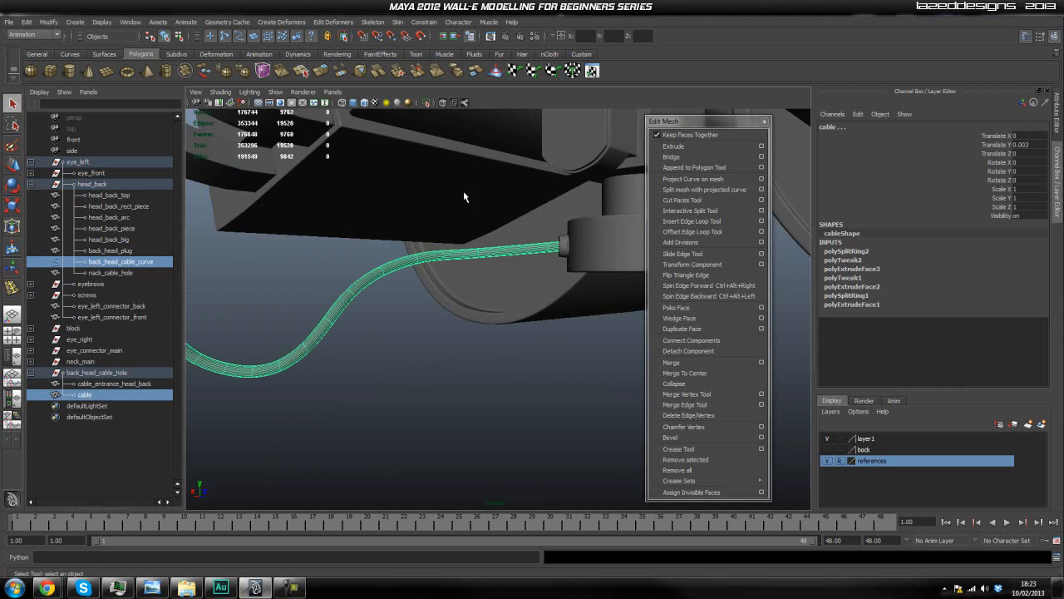
{"action": "left_click", "coordinate": [563, 250], "text": "shift"}
{"action": "left_click", "coordinate": [426, 103]}
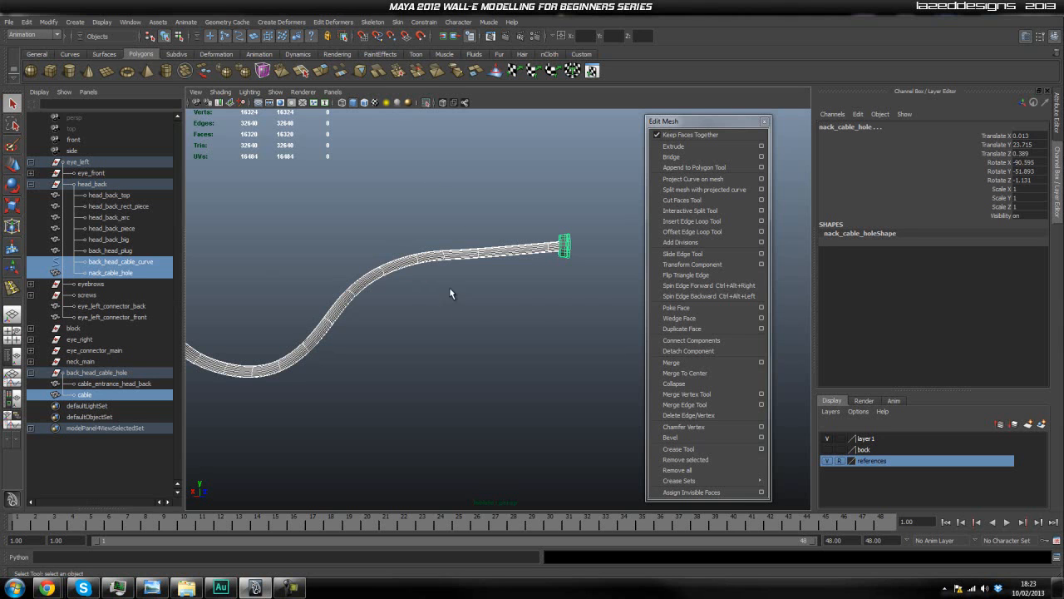
{"action": "left_click", "coordinate": [426, 103]}
{"action": "left_click", "coordinate": [399, 308]}
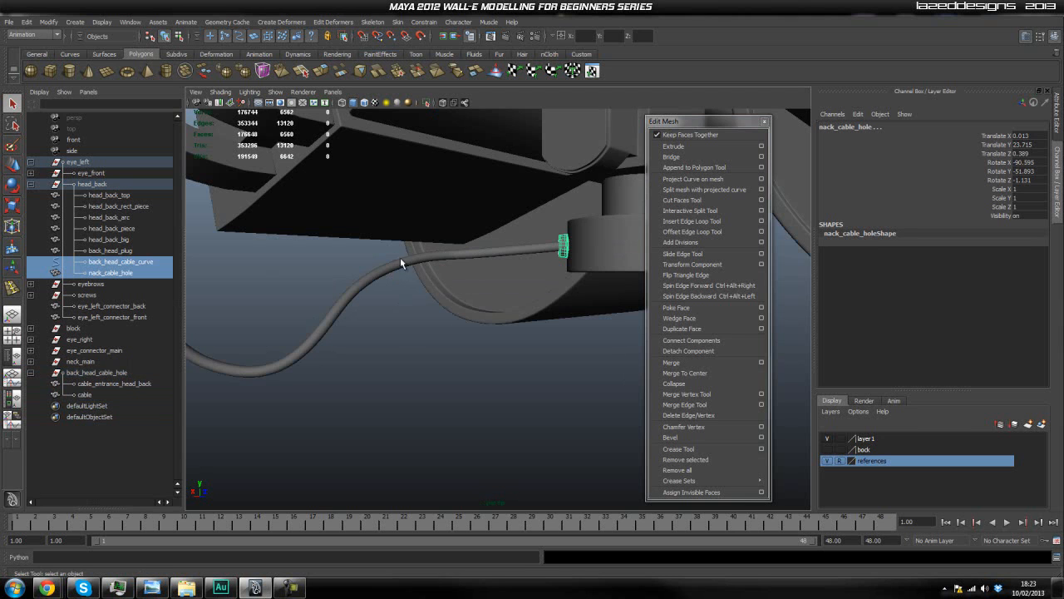
{"action": "left_click", "coordinate": [427, 104]}
Select back_head_cable_curve in the isolated view and switch it to control vertex editing.
{"action": "left_click", "coordinate": [485, 329]}
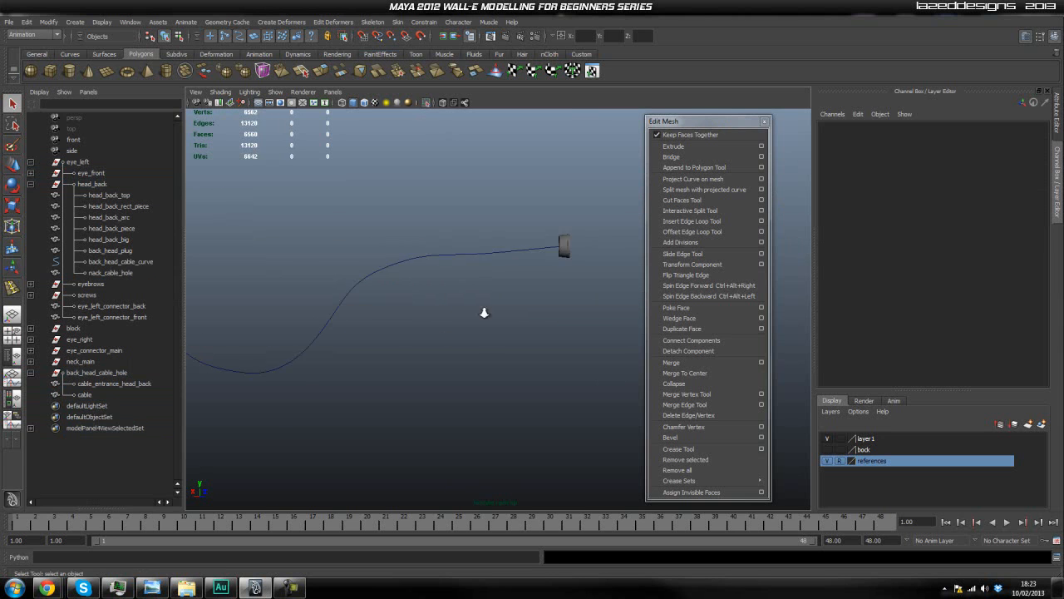
{"action": "left_click_drag", "start_coordinate": [485, 329], "coordinate": [519, 316], "text": "alt"}
{"action": "middle_click_drag", "start_coordinate": [482, 267], "coordinate": [368, 321], "text": "alt"}
{"action": "left_click", "coordinate": [370, 333]}
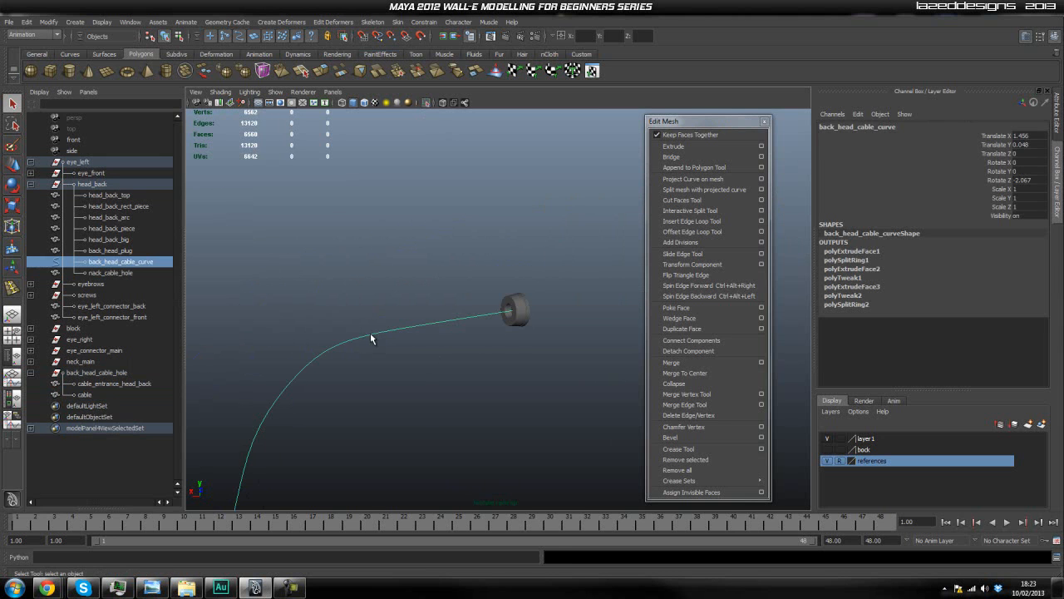
{"action": "right_click", "coordinate": [366, 337]}
{"action": "left_click", "coordinate": [370, 308]}
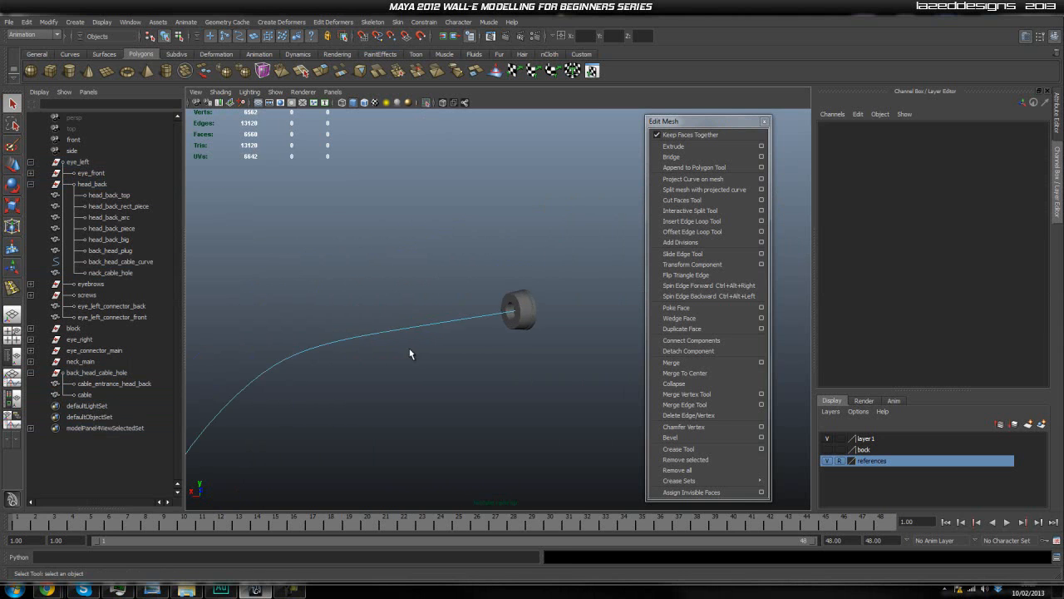
{"action": "right_click_drag", "start_coordinate": [339, 342], "coordinate": [309, 342]}
In the side view, move the four control vertices just outside the neck hole horizontally closer to the hole.
{"action": "scroll", "coordinate": [372, 356], "scroll_direction": "up", "scroll_amount": 2}
{"action": "left_click_drag", "start_coordinate": [373, 356], "coordinate": [479, 309], "text": "alt"}
{"action": "key", "text": "space"}
{"action": "scroll", "coordinate": [444, 326], "scroll_direction": "up", "scroll_amount": 3}
{"action": "mouse_move", "coordinate": [448, 311]}
{"action": "middle_mouse_down", "text": "alt"}
{"action": "mouse_move", "coordinate": [441, 332]}
{"action": "mouse_move", "coordinate": [383, 294]}
{"action": "mouse_move", "coordinate": [431, 319]}
{"action": "middle_mouse_up", "text": "alt"}
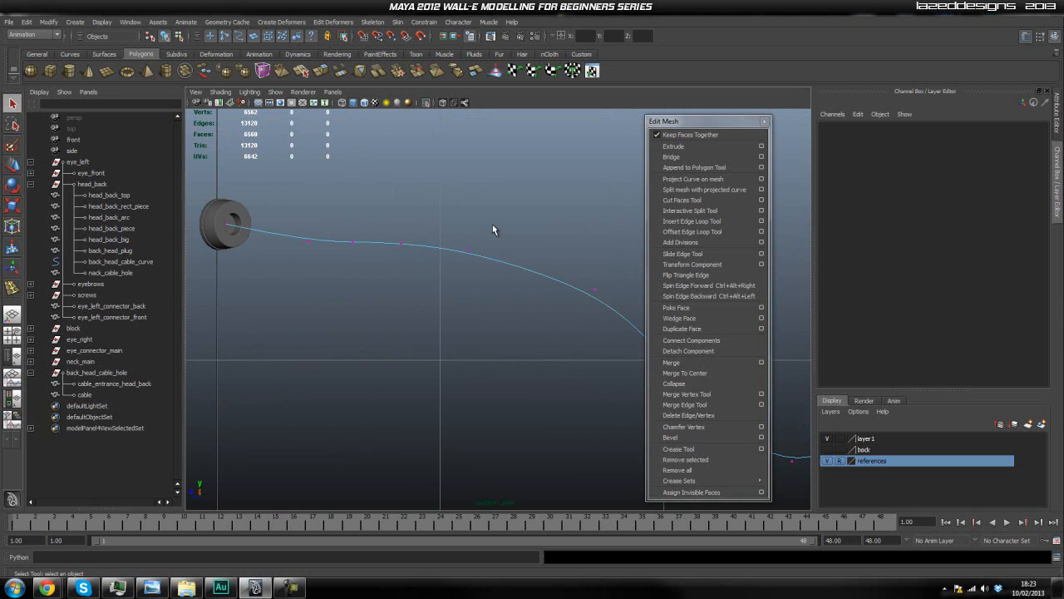
{"action": "left_click_drag", "start_coordinate": [493, 197], "coordinate": [440, 268]}
{"action": "middle_click_drag", "start_coordinate": [475, 350], "coordinate": [458, 318], "text": "alt"}
{"action": "scroll", "coordinate": [445, 291], "scroll_direction": "down", "scroll_amount": 5}
{"action": "scroll", "coordinate": [406, 302], "scroll_direction": "up", "scroll_amount": 4}
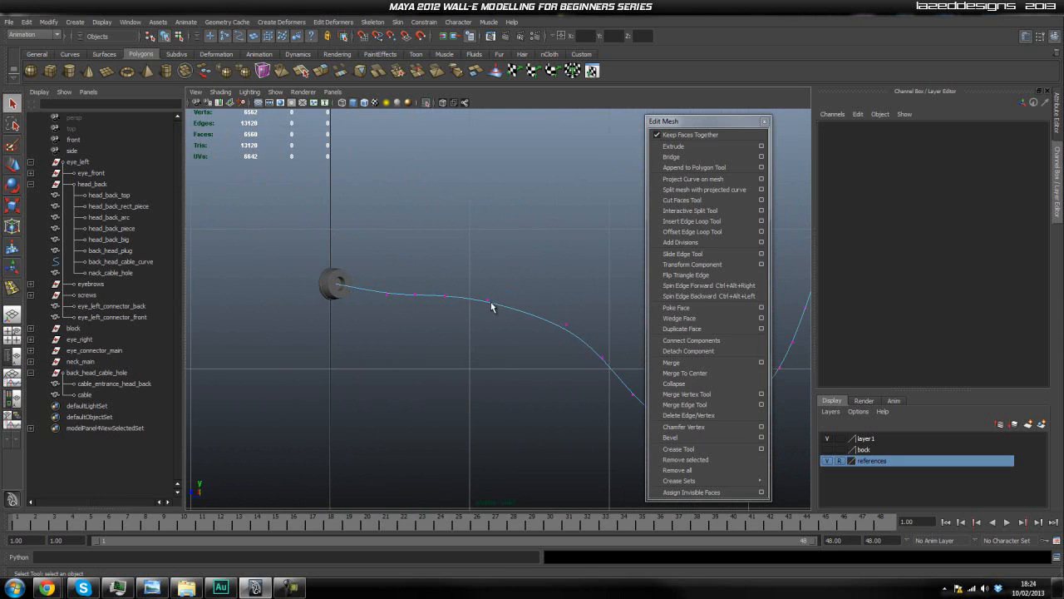
{"action": "middle_click_drag", "start_coordinate": [500, 334], "coordinate": [485, 290], "text": "alt"}
{"action": "scroll", "coordinate": [487, 291], "scroll_direction": "down", "scroll_amount": 4}
{"action": "scroll", "coordinate": [496, 295], "scroll_direction": "up", "scroll_amount": 1}
{"action": "middle_click_drag", "start_coordinate": [417, 268], "coordinate": [482, 305], "text": "alt"}
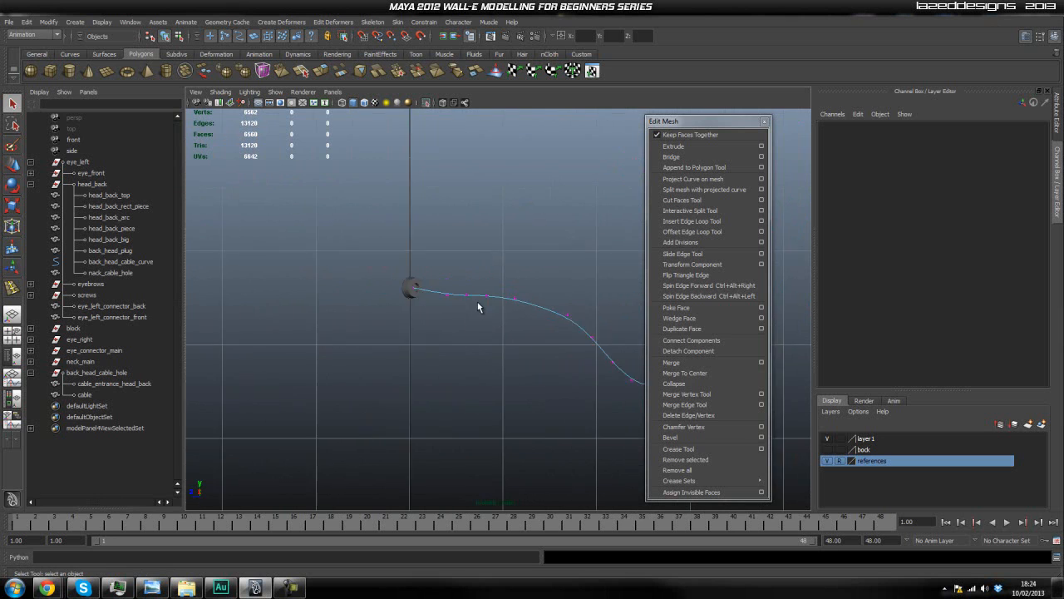
{"action": "scroll", "coordinate": [488, 310], "scroll_direction": "up", "scroll_amount": 3}
{"action": "left_click_drag", "start_coordinate": [379, 325], "coordinate": [380, 324]}
{"action": "key", "text": "w"}
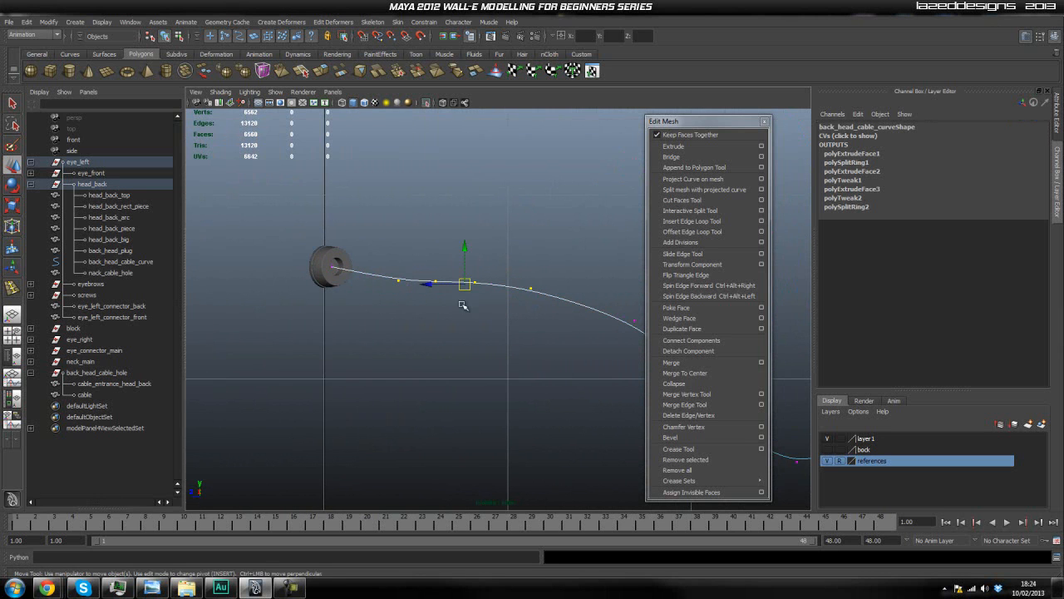
{"action": "left_click_drag", "start_coordinate": [430, 288], "coordinate": [389, 295]}
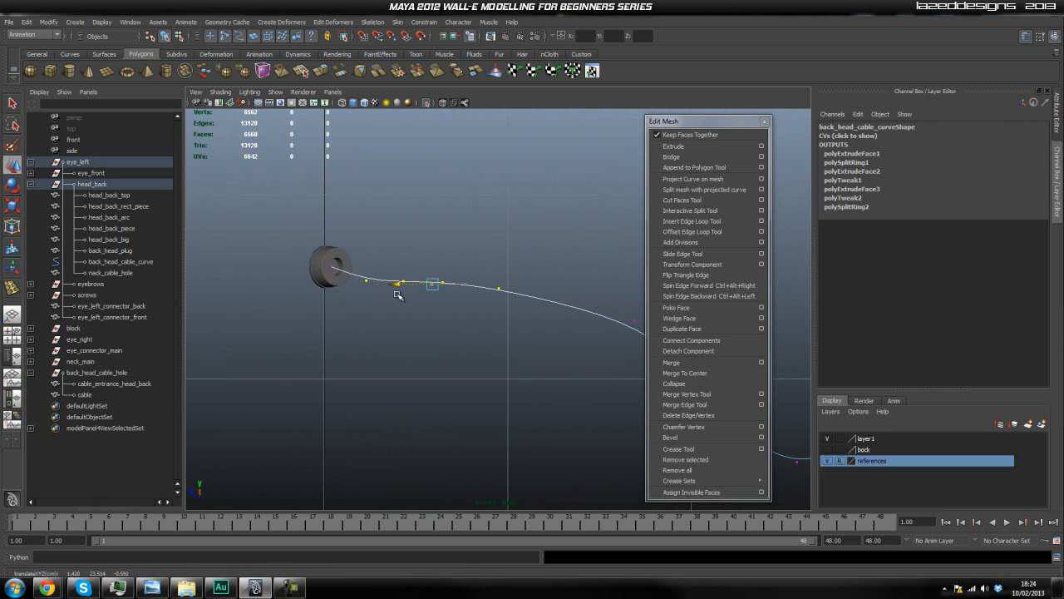
Shift the control vertices on the curve's descending section horizontally toward the neck hole in the side view.
{"action": "middle_click_drag", "start_coordinate": [482, 336], "coordinate": [396, 277], "text": "alt"}
{"action": "left_click_drag", "start_coordinate": [583, 257], "coordinate": [439, 354]}
{"action": "left_click", "coordinate": [627, 242]}
{"action": "left_click_drag", "start_coordinate": [588, 236], "coordinate": [429, 356]}
{"action": "left_click_drag", "start_coordinate": [496, 300], "coordinate": [433, 309]}
Move the two control vertices just before the curve's lowest bend horizontally toward the neck side, then deselect them.
{"action": "middle_click_drag", "start_coordinate": [525, 360], "coordinate": [456, 323], "text": "alt"}
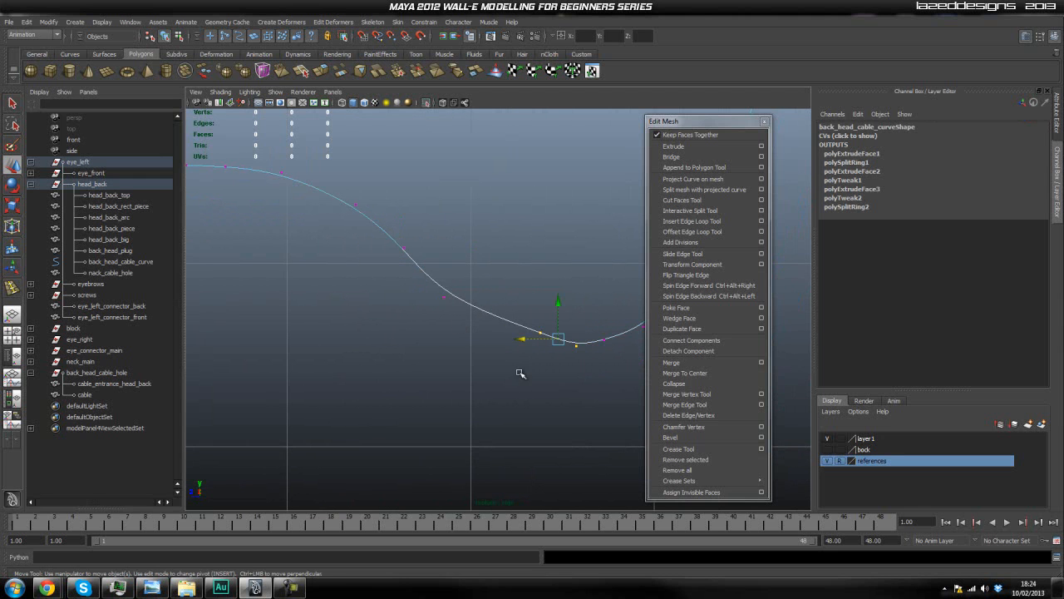
{"action": "left_click_drag", "start_coordinate": [525, 339], "coordinate": [475, 348]}
{"action": "middle_click_drag", "start_coordinate": [612, 380], "coordinate": [523, 370], "text": "alt"}
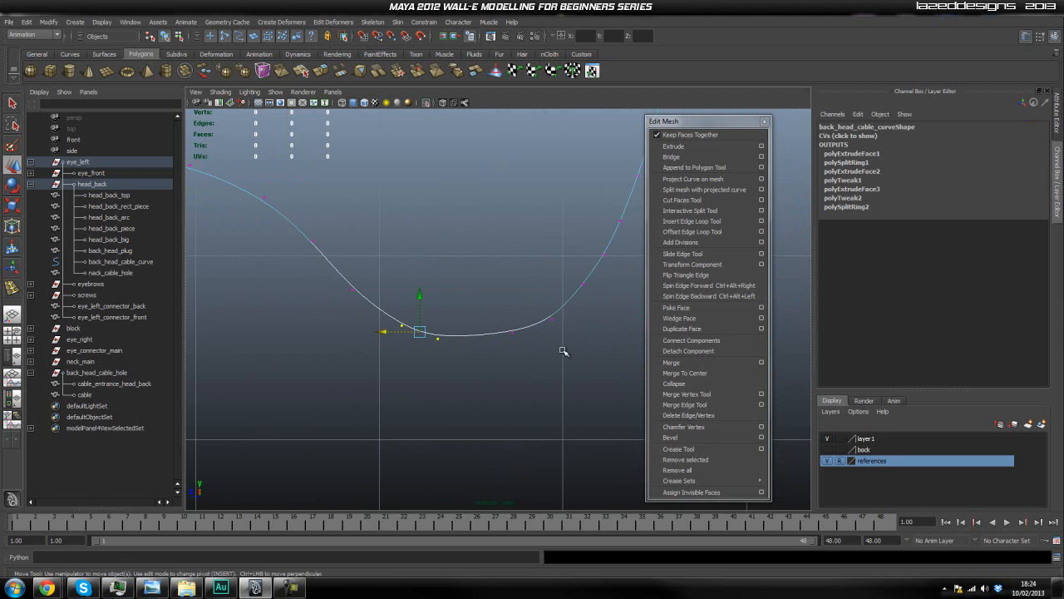
{"action": "left_click", "coordinate": [523, 371]}
In the front view, move the control vertices of the curve's upper bend horizontally toward the neck hole.
{"action": "scroll", "coordinate": [499, 347], "scroll_direction": "down", "scroll_amount": 8}
{"action": "middle_click_drag", "start_coordinate": [438, 339], "coordinate": [444, 352], "text": "alt"}
{"action": "scroll", "coordinate": [616, 349], "scroll_direction": "up", "scroll_amount": 3}
{"action": "scroll", "coordinate": [619, 350], "scroll_direction": "up", "scroll_amount": 4}
{"action": "middle_click_drag", "start_coordinate": [223, 299], "coordinate": [290, 311], "text": "alt"}
{"action": "scroll", "coordinate": [332, 310], "scroll_direction": "up", "scroll_amount": 3}
{"action": "key", "text": "space"}
{"action": "left_click_drag", "start_coordinate": [410, 307], "coordinate": [415, 330]}
{"action": "middle_click_drag", "start_coordinate": [611, 379], "coordinate": [449, 316], "text": "alt"}
{"action": "scroll", "coordinate": [449, 316], "scroll_direction": "down", "scroll_amount": 5}
{"action": "scroll", "coordinate": [449, 315], "scroll_direction": "up", "scroll_amount": 6}
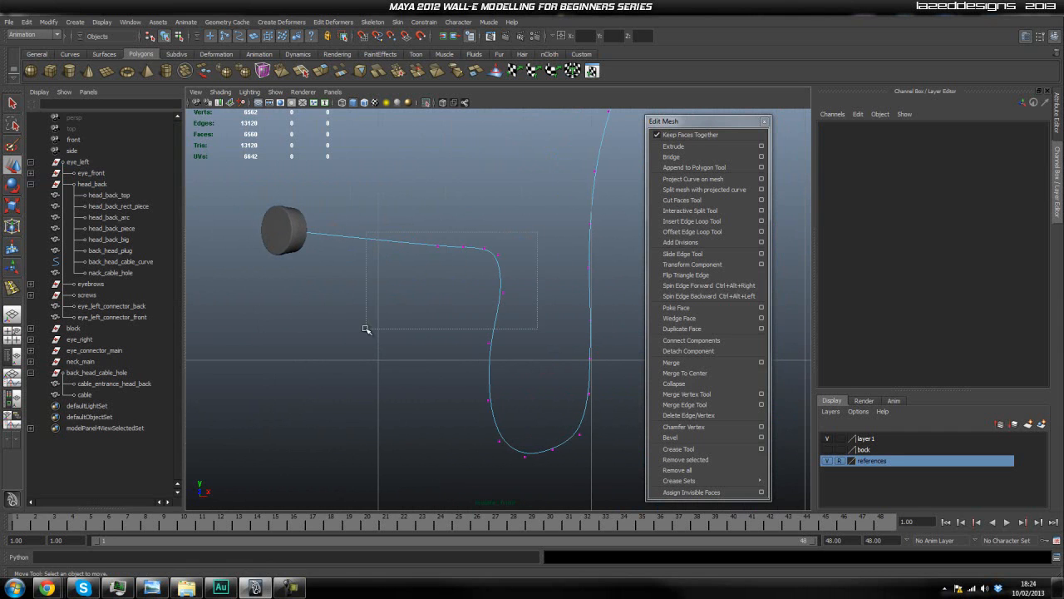
{"action": "left_click_drag", "start_coordinate": [366, 330], "coordinate": [367, 329]}
{"action": "left_click_drag", "start_coordinate": [509, 270], "coordinate": [397, 290]}
Move the two control vertices on the descending section toward the neck side, placing the upper one closer in for a sloping descent.
{"action": "left_click_drag", "start_coordinate": [517, 299], "coordinate": [411, 428]}
{"action": "left_click_drag", "start_coordinate": [515, 372], "coordinate": [472, 383]}
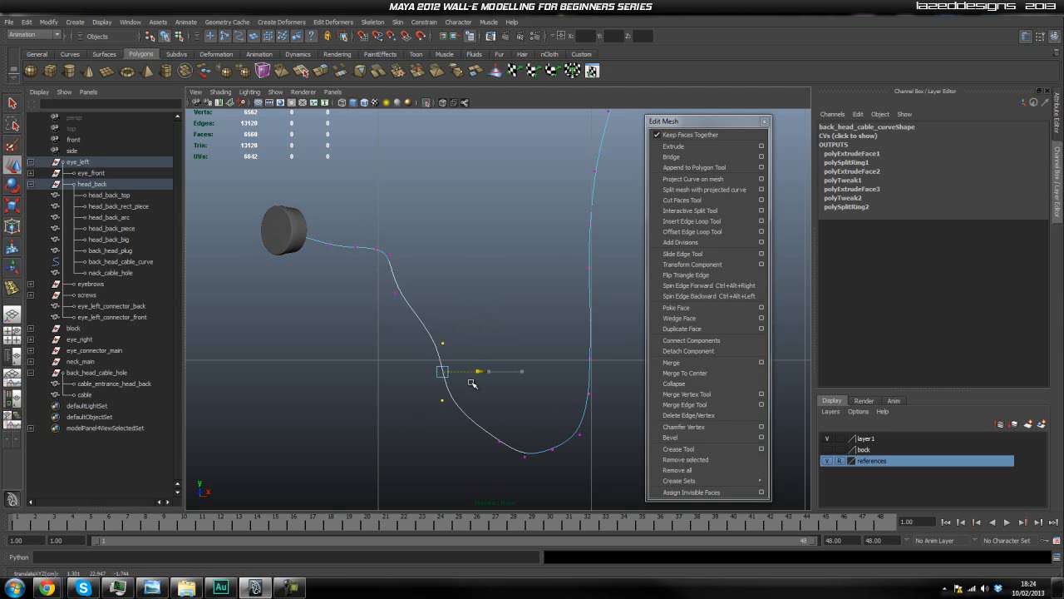
{"action": "left_click_drag", "start_coordinate": [486, 330], "coordinate": [466, 345]}
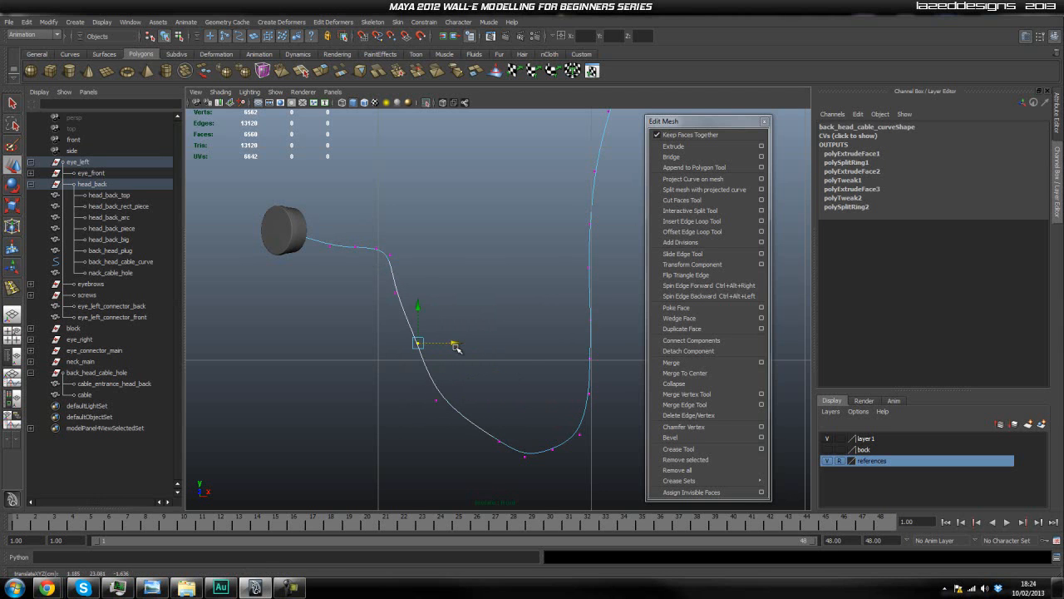
{"action": "left_click", "coordinate": [504, 368]}
Soften the curve's upper corner and adjust the height of the control vertex nearest the neck hole in the front view.
{"action": "middle_click_drag", "start_coordinate": [513, 373], "coordinate": [473, 316], "text": "alt"}
{"action": "left_click_drag", "start_coordinate": [473, 334], "coordinate": [488, 387]}
{"action": "left_click", "coordinate": [454, 311]}
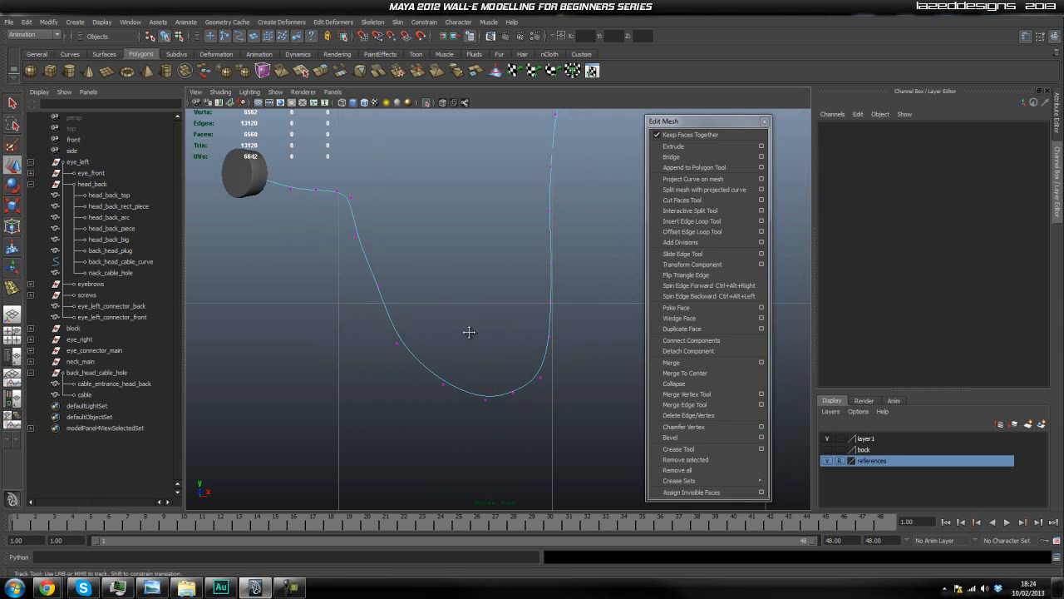
{"action": "middle_click_drag", "start_coordinate": [454, 311], "coordinate": [486, 360], "text": "alt"}
{"action": "left_click", "coordinate": [377, 261]}
{"action": "left_click_drag", "start_coordinate": [388, 227], "coordinate": [342, 248]}
{"action": "left_click", "coordinate": [417, 241]}
{"action": "left_click", "coordinate": [327, 202]}
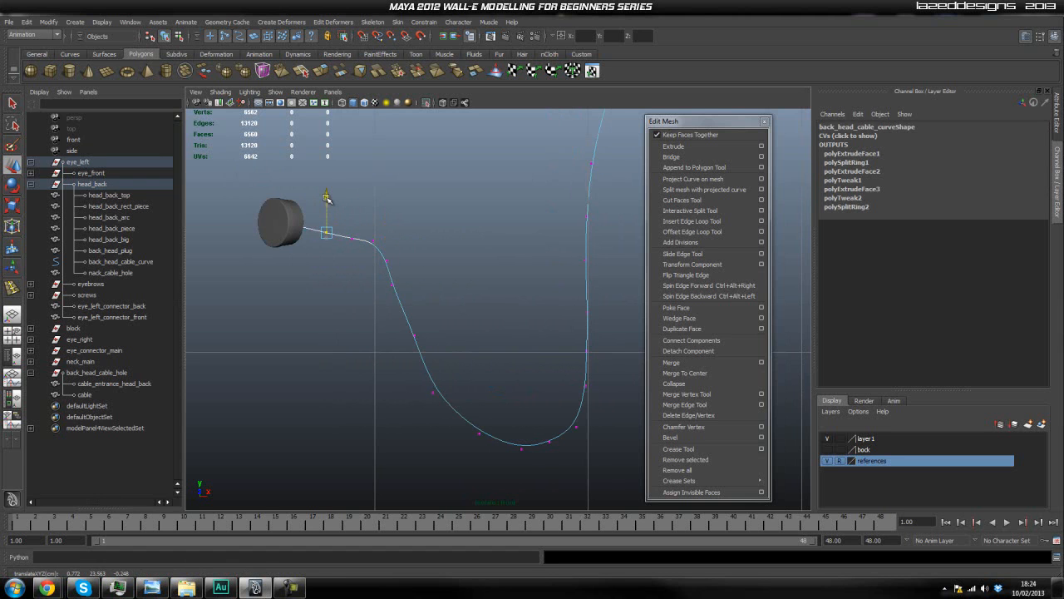
Fine-tune the control vertices between the neck hole and the descending section to round the bend evenly in the front view.
{"action": "left_click", "coordinate": [401, 273]}
{"action": "scroll", "coordinate": [400, 278], "scroll_direction": "up", "scroll_amount": 2}
{"action": "middle_click_drag", "start_coordinate": [376, 255], "coordinate": [403, 280], "text": "alt"}
{"action": "left_click", "coordinate": [343, 247]}
{"action": "left_click", "coordinate": [421, 231]}
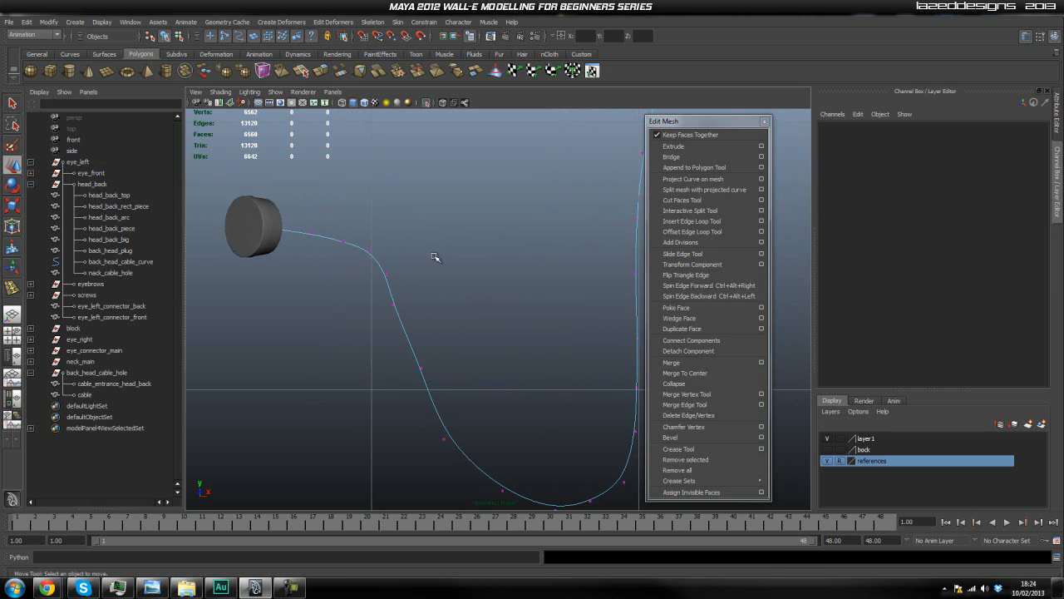
{"action": "middle_click_drag", "start_coordinate": [466, 316], "coordinate": [423, 275], "text": "alt"}
{"action": "left_click", "coordinate": [346, 239]}
{"action": "left_click_drag", "start_coordinate": [371, 237], "coordinate": [379, 237]}
{"action": "left_click", "coordinate": [408, 274]}
{"action": "left_click", "coordinate": [351, 267]}
{"action": "left_click", "coordinate": [380, 330]}
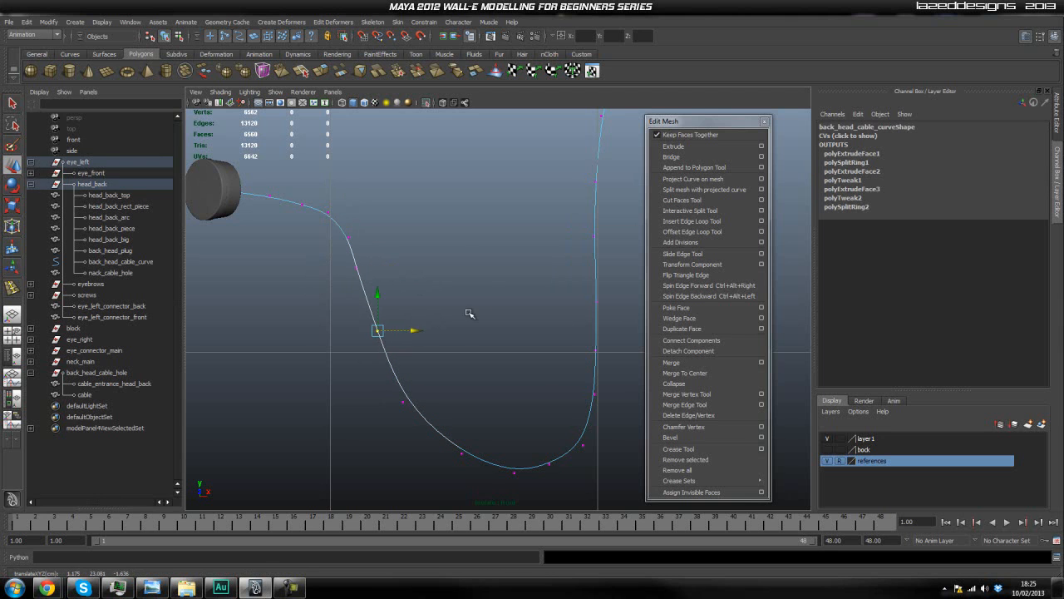
{"action": "left_click", "coordinate": [403, 311]}
In the perspective view, move the control vertex just outside the neck hole sideways to redirect the curve's entry.
{"action": "key", "text": "space"}
{"action": "mouse_move", "coordinate": [400, 310]}
{"action": "left_mouse_down"}
{"action": "mouse_move", "coordinate": [402, 284]}
{"action": "mouse_move", "coordinate": [408, 308]}
{"action": "left_mouse_up"}
{"action": "scroll", "coordinate": [330, 210], "scroll_direction": "up", "scroll_amount": 3}
{"action": "left_click_drag", "start_coordinate": [330, 209], "coordinate": [431, 389], "text": "alt"}
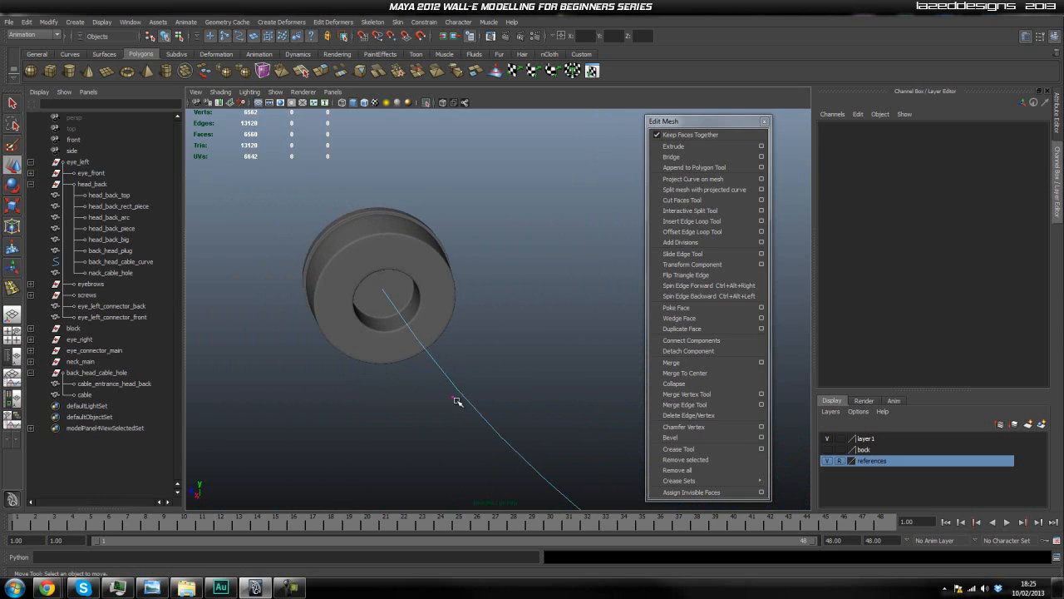
{"action": "left_click", "coordinate": [456, 401]}
{"action": "middle_click_drag", "start_coordinate": [441, 415], "coordinate": [432, 421]}
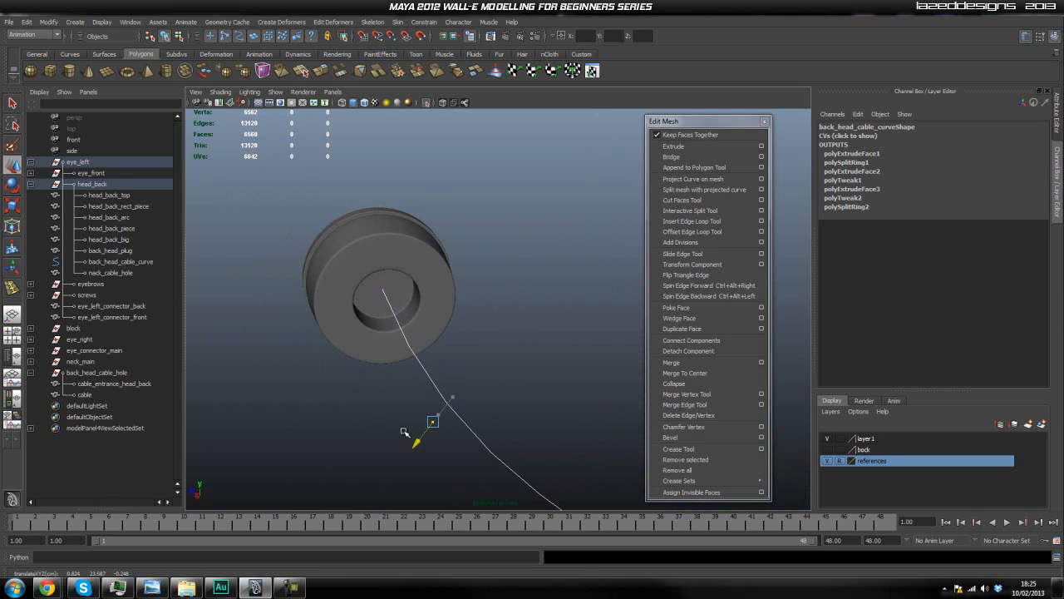
{"action": "left_click_drag", "start_coordinate": [443, 422], "coordinate": [467, 411], "text": "alt"}
{"action": "scroll", "coordinate": [466, 411], "scroll_direction": "down", "scroll_amount": 2}
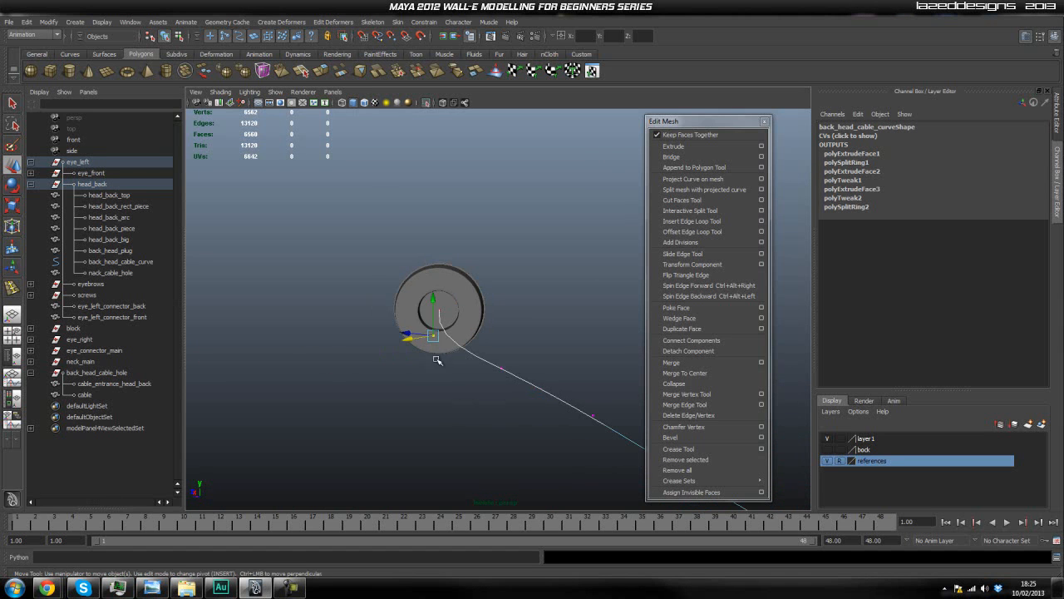
Show the whole model again and move the control vertex by the neck hole to about X 1.01 and Y 23.63.
{"action": "left_click", "coordinate": [428, 102]}
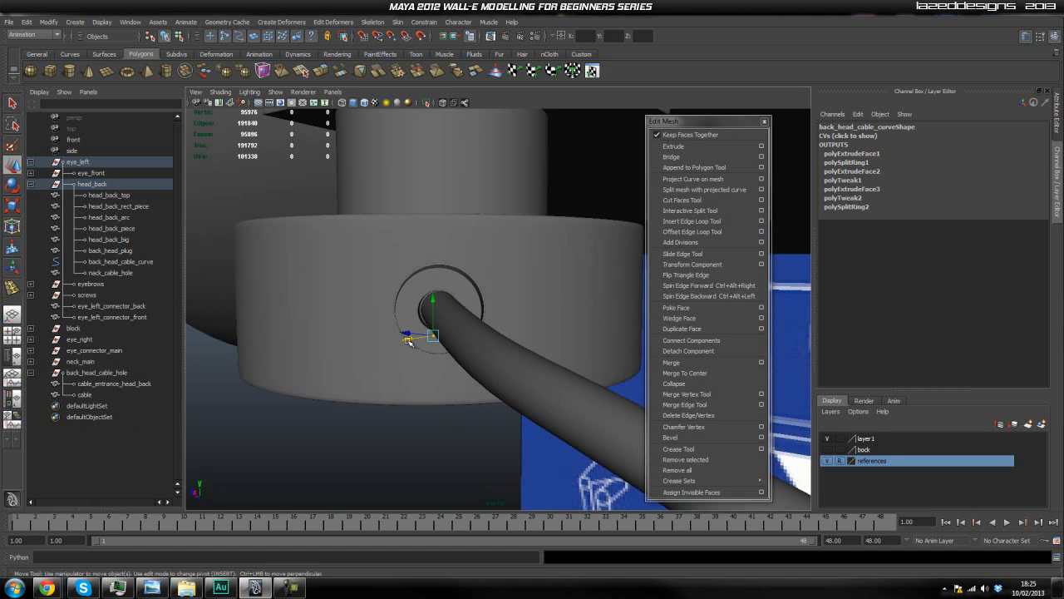
{"action": "left_click_drag", "start_coordinate": [393, 351], "coordinate": [334, 358]}
{"action": "left_click_drag", "start_coordinate": [561, 359], "coordinate": [527, 335], "text": "alt"}
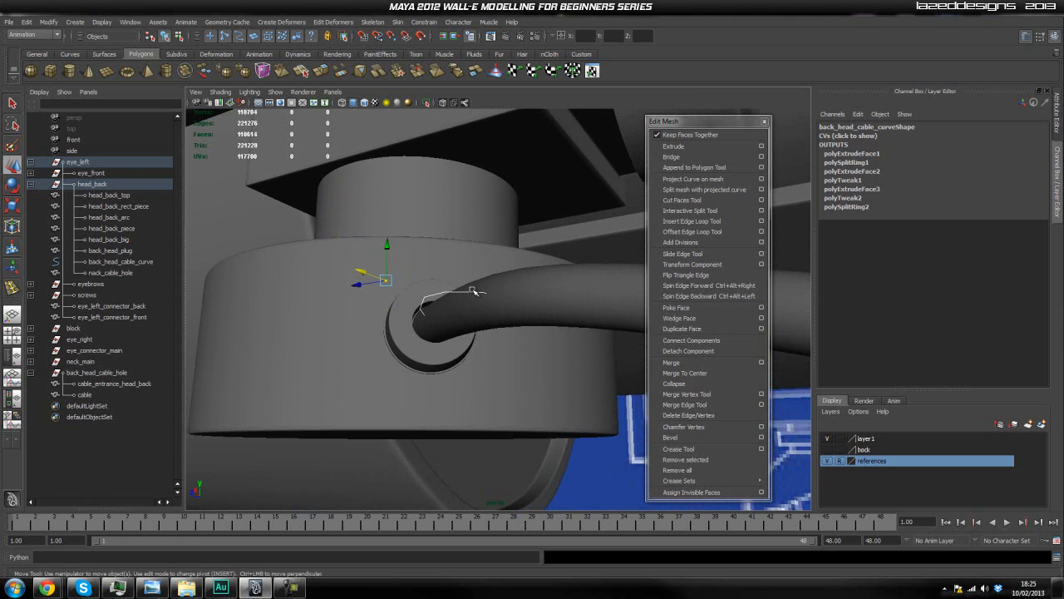
{"action": "left_click_drag", "start_coordinate": [388, 241], "coordinate": [386, 233]}
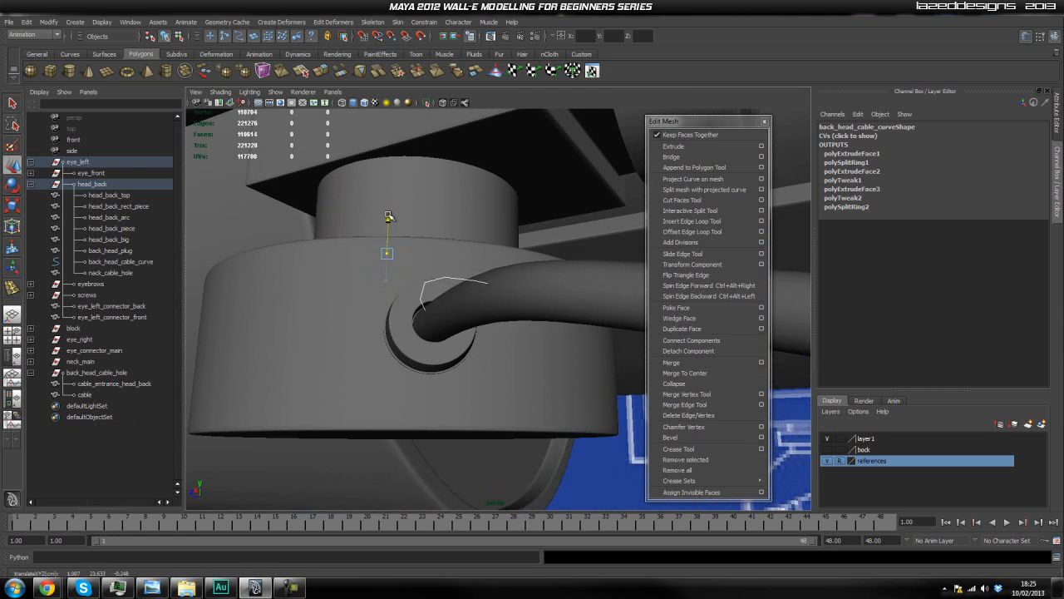
Adjust the depth of the control vertex by the neck hole so the cable enters the hole cleanly.
{"action": "left_click_drag", "start_coordinate": [538, 330], "coordinate": [454, 368], "text": "alt"}
{"action": "left_click_drag", "start_coordinate": [214, 355], "coordinate": [69, 325]}
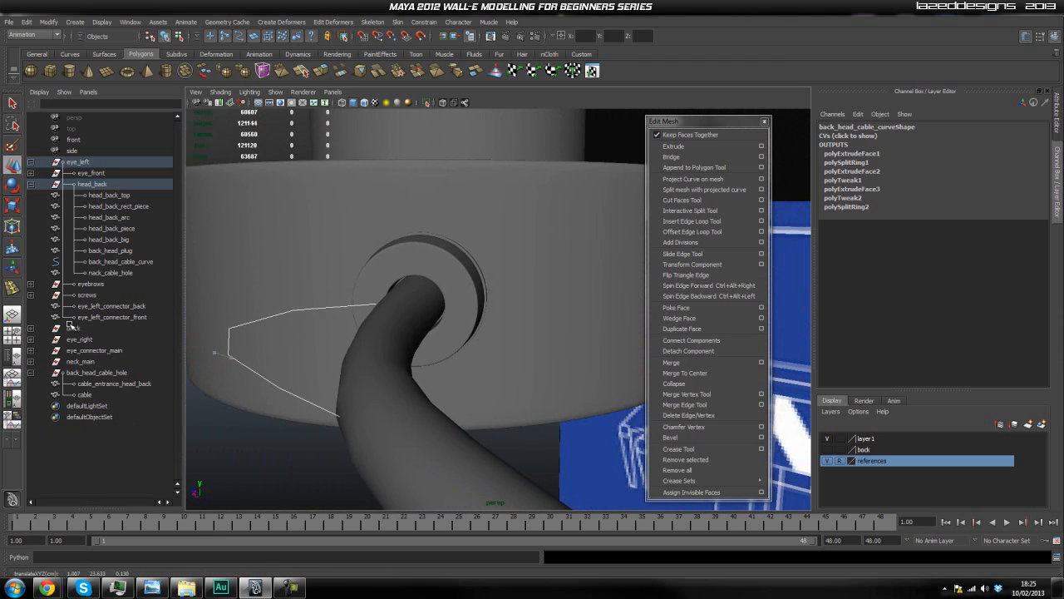
{"action": "left_click_drag", "start_coordinate": [374, 362], "coordinate": [401, 370], "text": "alt"}
{"action": "right_click_drag", "start_coordinate": [372, 371], "coordinate": [344, 363], "text": "alt"}
{"action": "left_click_drag", "start_coordinate": [269, 330], "coordinate": [391, 349]}
Examine from several sides how the reshaped cable enters the neck hole and runs to the back of the head.
{"action": "right_click_drag", "start_coordinate": [393, 351], "coordinate": [462, 378], "text": "alt"}
{"action": "left_click_drag", "start_coordinate": [462, 378], "coordinate": [475, 407], "text": "alt"}
{"action": "right_click_drag", "start_coordinate": [476, 407], "coordinate": [536, 396], "text": "alt"}
{"action": "middle_click_drag", "start_coordinate": [536, 396], "coordinate": [487, 385], "text": "alt"}
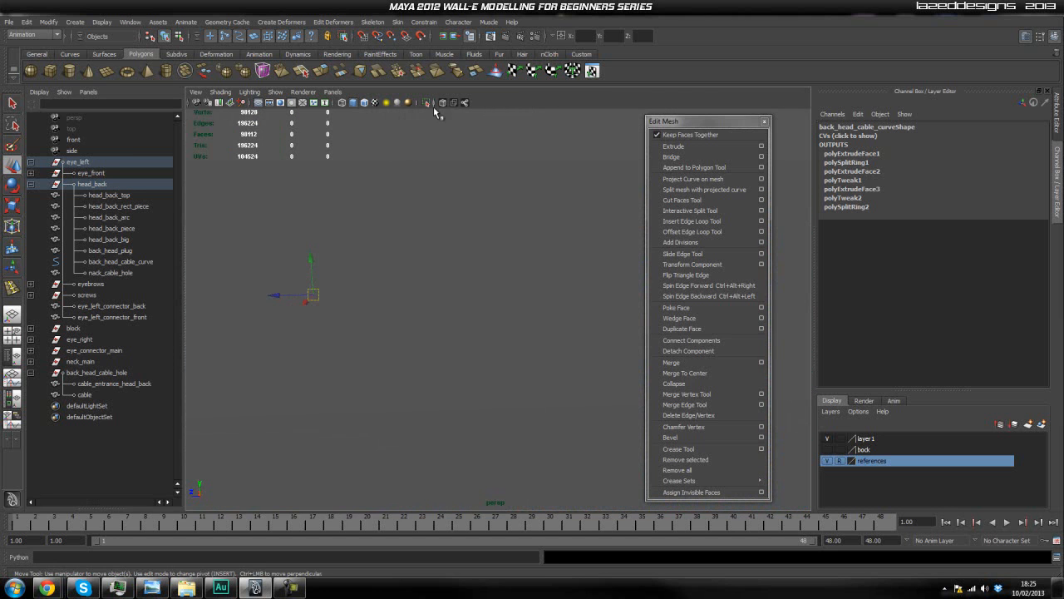
{"action": "left_click_drag", "start_coordinate": [509, 291], "coordinate": [302, 307], "text": "alt"}
{"action": "scroll", "coordinate": [302, 307], "scroll_direction": "down", "scroll_amount": 4}
{"action": "left_click_drag", "start_coordinate": [385, 266], "coordinate": [413, 359], "text": "alt"}
{"action": "scroll", "coordinate": [359, 274], "scroll_direction": "down", "scroll_amount": 5}
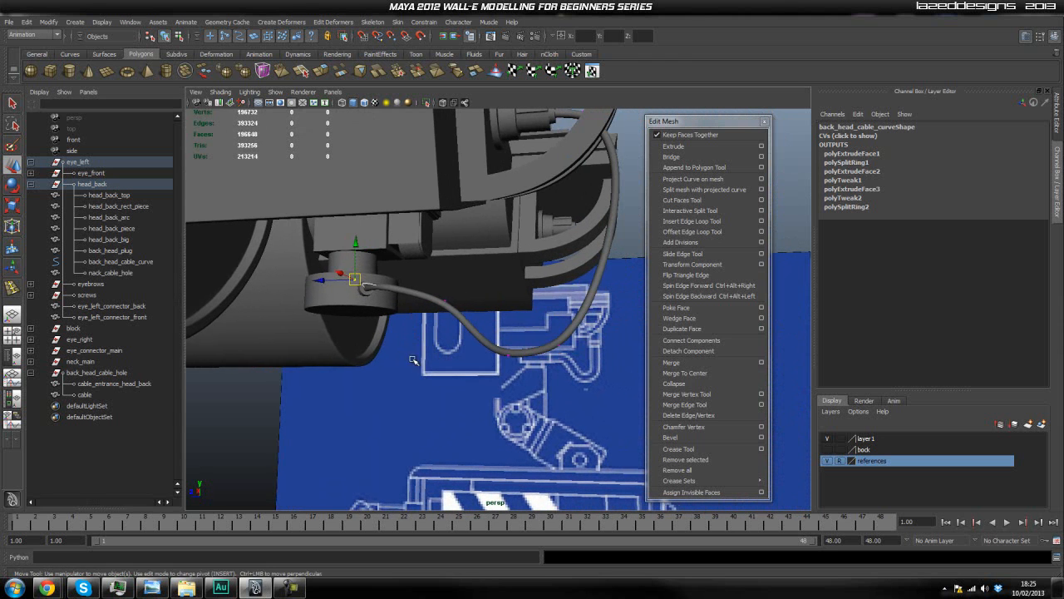
{"action": "left_click", "coordinate": [406, 352]}
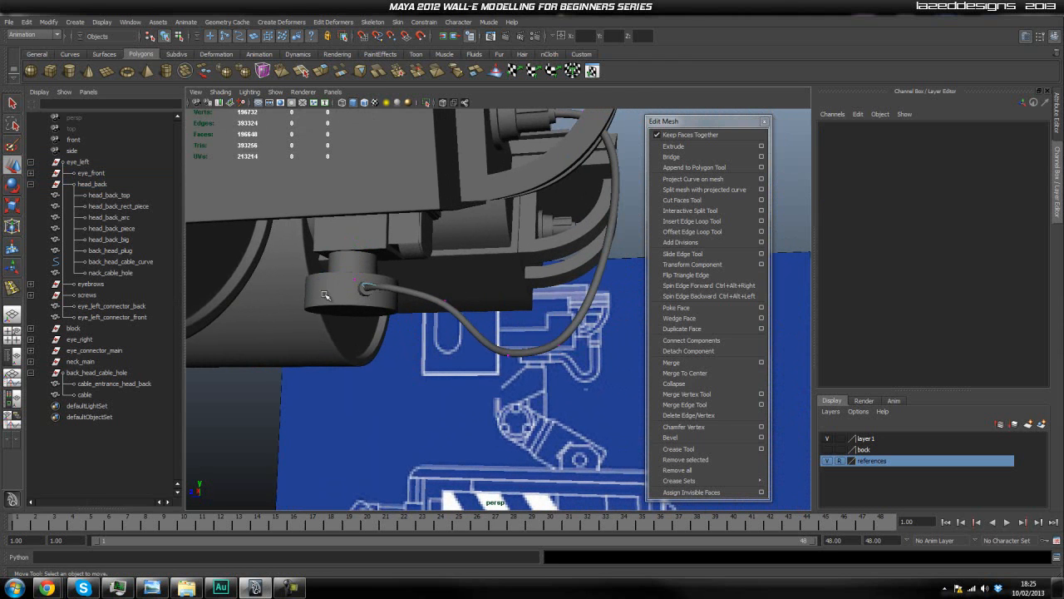
Collapse the eye_left group in the outliner and leave nothing selected.
{"action": "left_click", "coordinate": [31, 164]}
{"action": "mouse_move", "coordinate": [380, 375]}
{"action": "left_mouse_down", "text": "alt"}
{"action": "mouse_move", "coordinate": [487, 385]}
{"action": "mouse_move", "coordinate": [377, 404]}
{"action": "mouse_move", "coordinate": [526, 396]}
{"action": "mouse_move", "coordinate": [551, 385]}
{"action": "mouse_move", "coordinate": [544, 361]}
{"action": "mouse_move", "coordinate": [508, 356]}
{"action": "mouse_move", "coordinate": [427, 380]}
{"action": "mouse_move", "coordinate": [424, 392]}
{"action": "mouse_move", "coordinate": [510, 394]}
{"action": "mouse_move", "coordinate": [541, 356]}
{"action": "mouse_move", "coordinate": [434, 369]}
{"action": "mouse_move", "coordinate": [398, 392]}
{"action": "mouse_move", "coordinate": [407, 394]}
{"action": "mouse_move", "coordinate": [440, 380]}
{"action": "mouse_move", "coordinate": [407, 344]}
{"action": "mouse_move", "coordinate": [457, 340]}
{"action": "mouse_move", "coordinate": [466, 430]}
{"action": "mouse_move", "coordinate": [518, 364]}
{"action": "mouse_move", "coordinate": [562, 363]}
{"action": "mouse_move", "coordinate": [573, 379]}
{"action": "mouse_move", "coordinate": [538, 342]}
{"action": "mouse_move", "coordinate": [457, 352]}
{"action": "mouse_move", "coordinate": [479, 369]}
{"action": "mouse_move", "coordinate": [475, 401]}
{"action": "mouse_move", "coordinate": [474, 269]}
{"action": "mouse_move", "coordinate": [454, 359]}
{"action": "mouse_move", "coordinate": [499, 366]}
{"action": "mouse_move", "coordinate": [363, 349]}
{"action": "mouse_move", "coordinate": [408, 340]}
{"action": "mouse_move", "coordinate": [372, 357]}
{"action": "left_mouse_up", "text": "alt"}
{"action": "left_click", "coordinate": [537, 347]}
{"action": "left_click", "coordinate": [551, 389]}
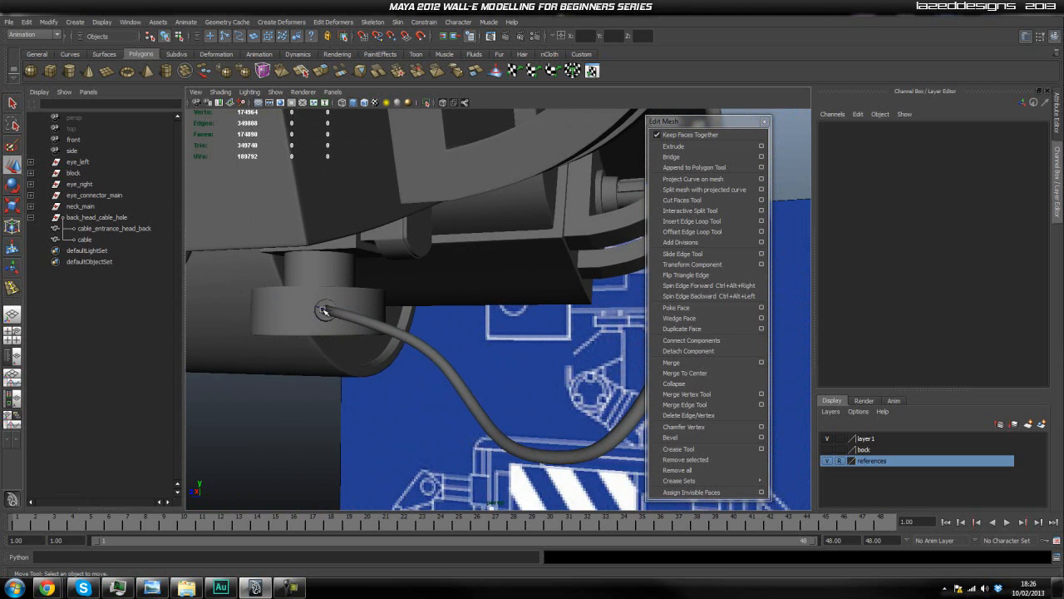
Select the cable together with its neck hole piece and duplicate both.
{"action": "left_click_drag", "start_coordinate": [622, 283], "coordinate": [373, 351], "text": "alt"}
{"action": "left_click_drag", "start_coordinate": [488, 380], "coordinate": [454, 357], "text": "alt"}
{"action": "left_click", "coordinate": [483, 314]}
{"action": "left_click", "coordinate": [497, 298], "text": "shift"}
{"action": "middle_click_drag", "start_coordinate": [509, 354], "coordinate": [449, 352], "text": "alt"}
{"action": "left_click_drag", "start_coordinate": [449, 352], "coordinate": [463, 358], "text": "alt"}
{"action": "key", "text": "ctrl+d"}
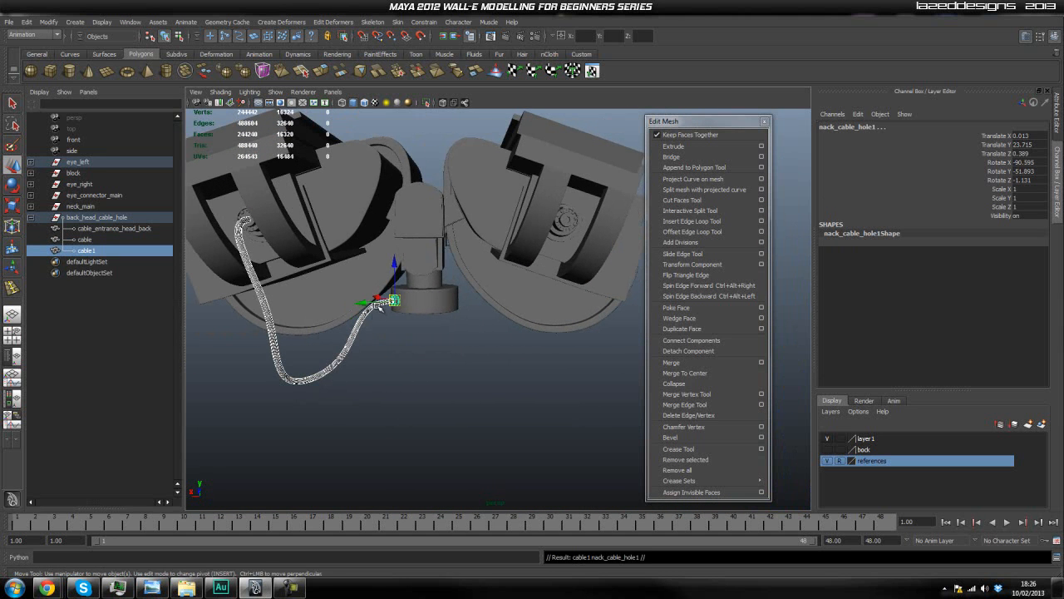
{"action": "key", "text": "r"}
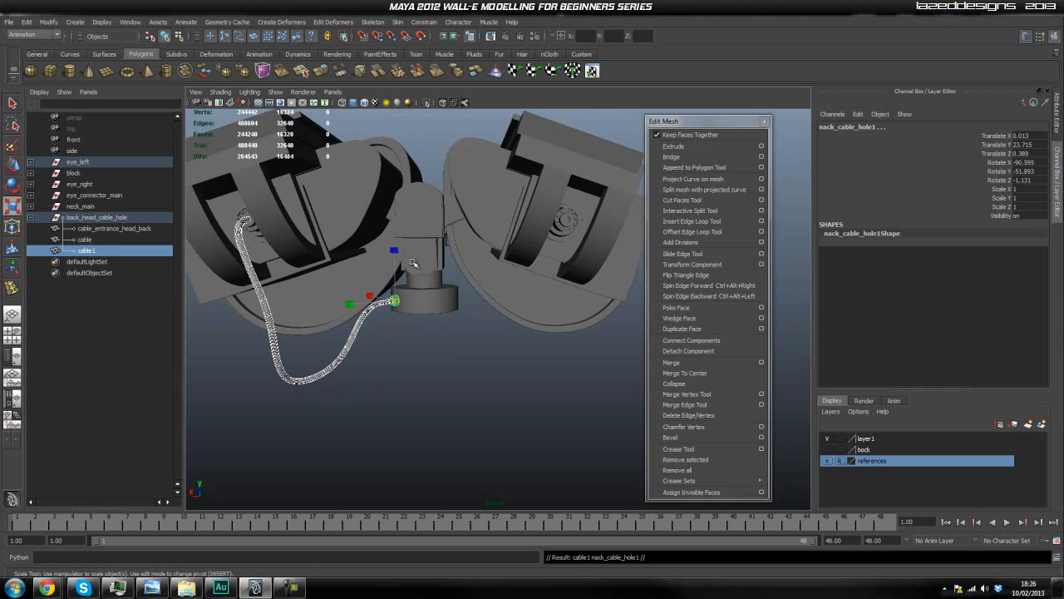
{"action": "key", "text": "w"}
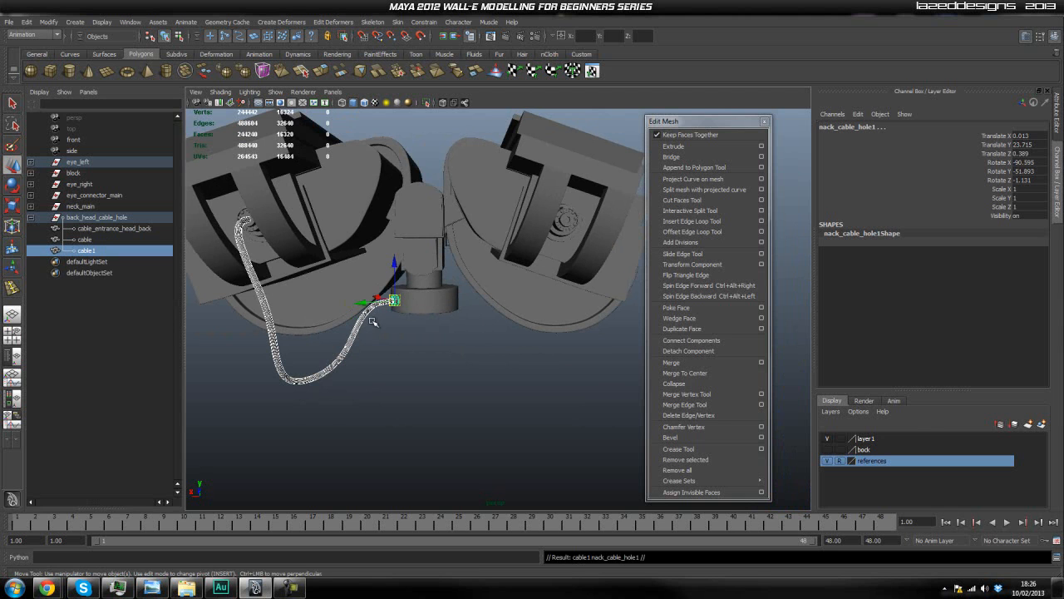
{"action": "left_click_drag", "start_coordinate": [422, 308], "coordinate": [383, 314], "text": "alt"}
{"action": "scroll", "coordinate": [383, 313], "scroll_direction": "up", "scroll_amount": 3}
{"action": "key", "text": "space"}
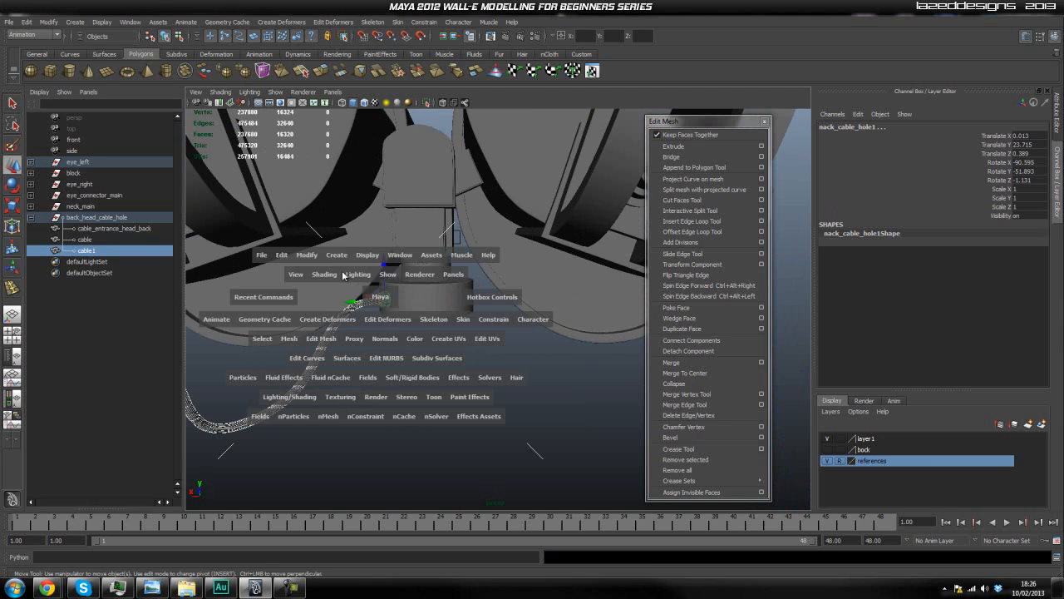
{"action": "left_click_drag", "start_coordinate": [320, 267], "coordinate": [322, 367]}
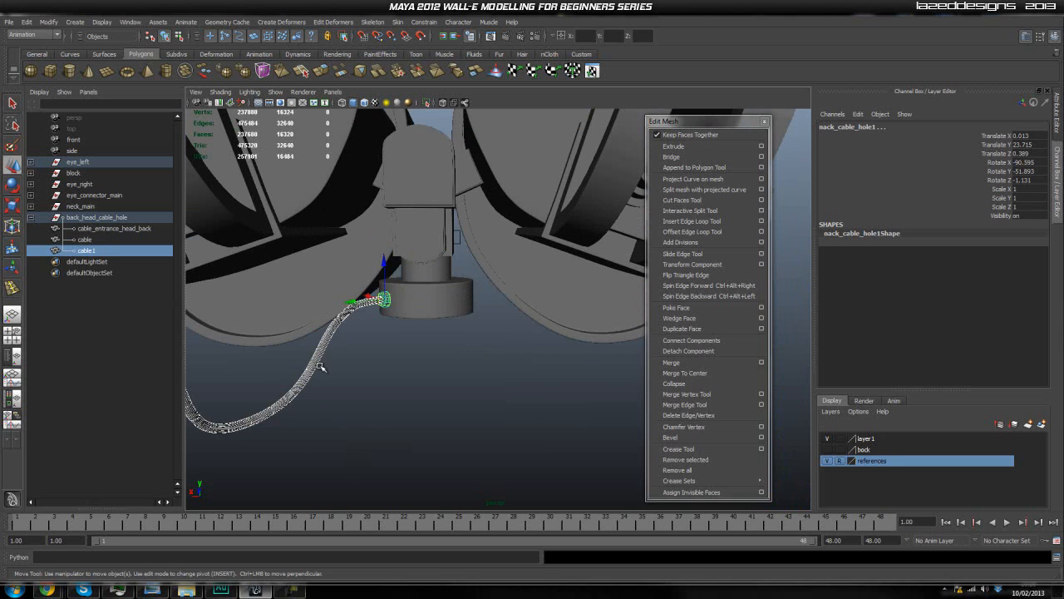
Check which outliner groups the cable and the neck hole piece belong to by selecting their parents.
{"action": "left_click", "coordinate": [401, 351]}
{"action": "mouse_move", "coordinate": [400, 351]}
{"action": "left_mouse_down", "text": "alt"}
{"action": "mouse_move", "coordinate": [375, 369]}
{"action": "mouse_move", "coordinate": [401, 371]}
{"action": "left_mouse_up", "text": "alt"}
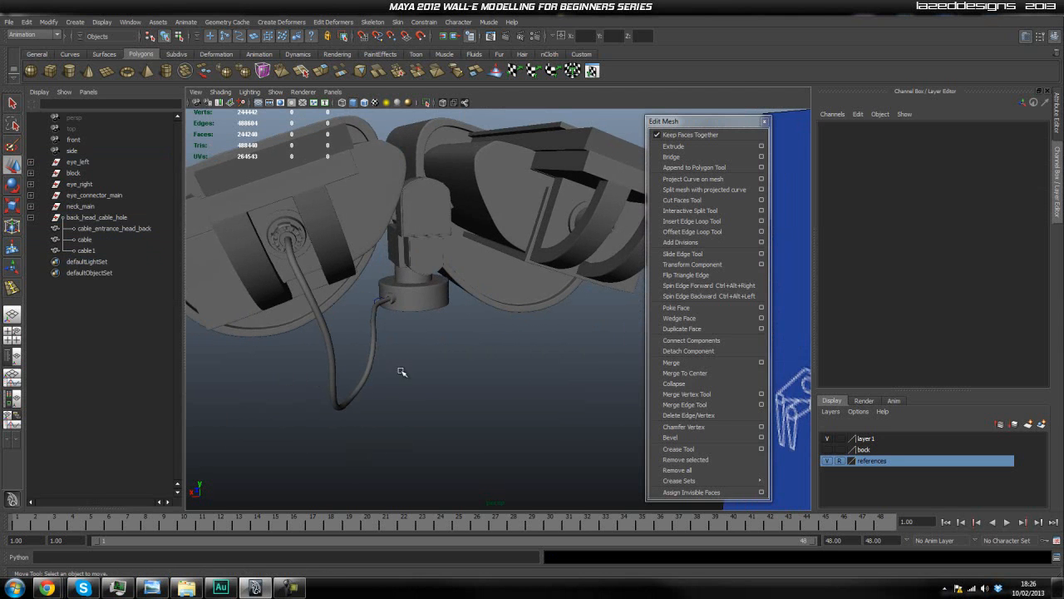
{"action": "left_click", "coordinate": [379, 315]}
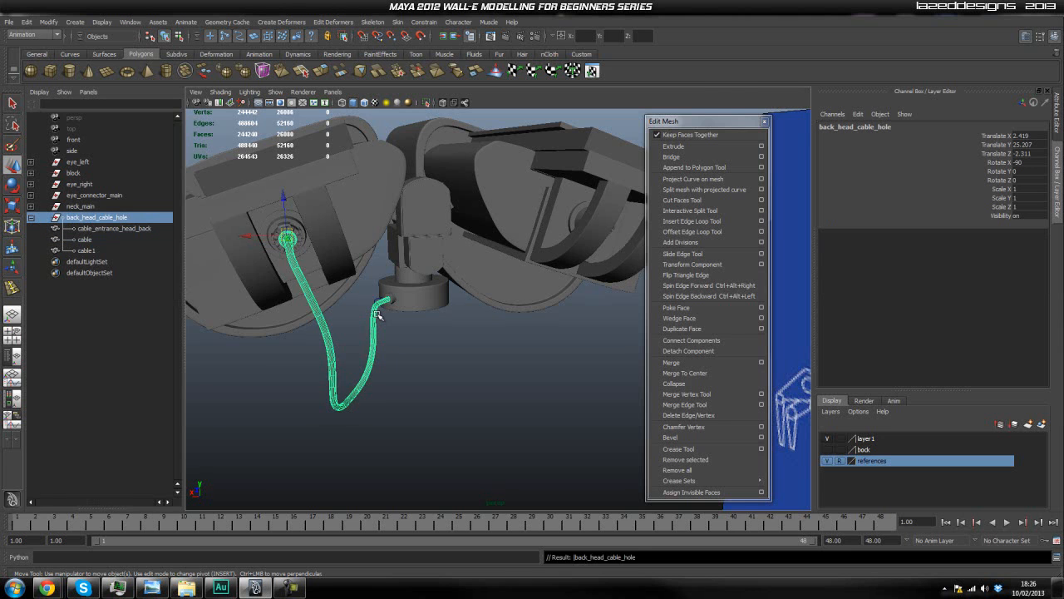
{"action": "scroll", "coordinate": [379, 314], "scroll_direction": "up", "scroll_amount": 3}
{"action": "left_click", "coordinate": [341, 294]}
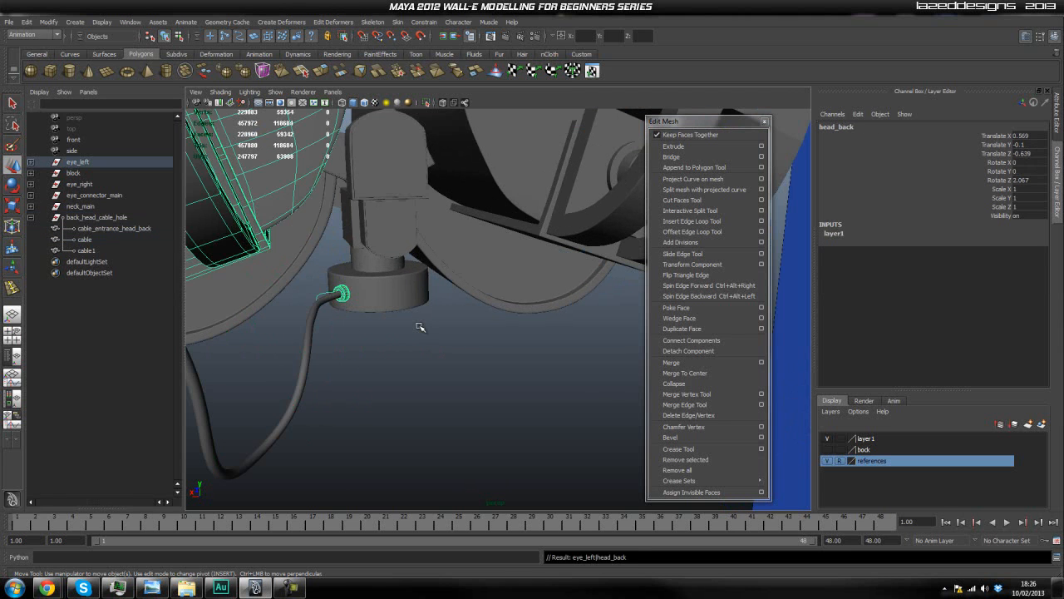
{"action": "left_click", "coordinate": [379, 356]}
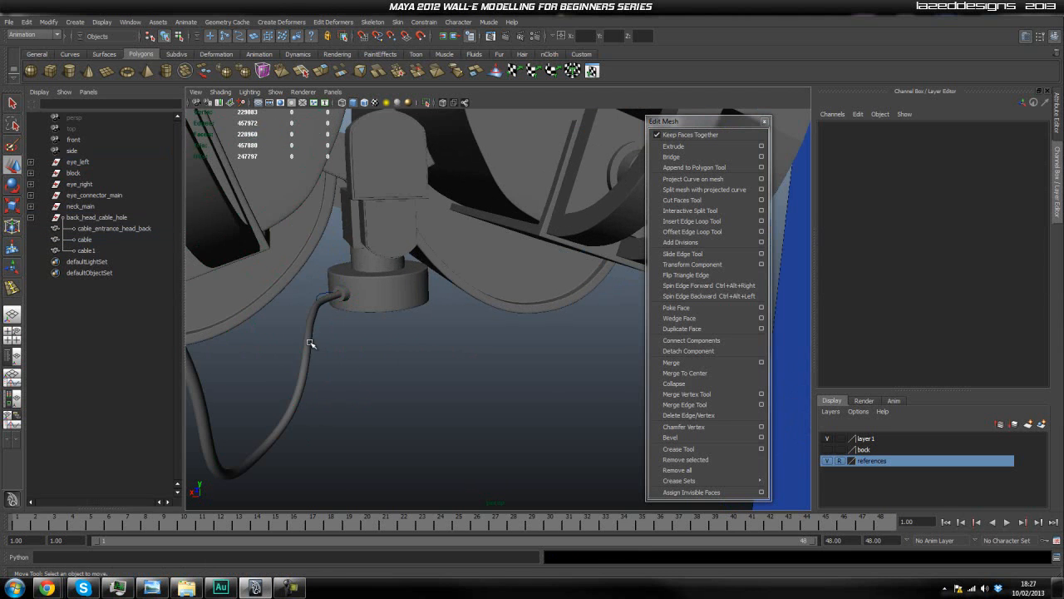
{"action": "left_click", "coordinate": [309, 342]}
{"action": "left_click", "coordinate": [322, 333]}
Inspect the back_head_cable_hole group's pieces around the back of the head and neck, leaving nothing selected.
{"action": "left_click", "coordinate": [73, 218]}
{"action": "left_click_drag", "start_coordinate": [245, 271], "coordinate": [405, 339], "text": "alt"}
{"action": "scroll", "coordinate": [464, 370], "scroll_direction": "up", "scroll_amount": 2}
{"action": "scroll", "coordinate": [468, 372], "scroll_direction": "down", "scroll_amount": 2}
{"action": "left_click_drag", "start_coordinate": [491, 346], "coordinate": [429, 354], "text": "alt"}
{"action": "scroll", "coordinate": [246, 350], "scroll_direction": "up", "scroll_amount": 5}
{"action": "left_click", "coordinate": [434, 363]}
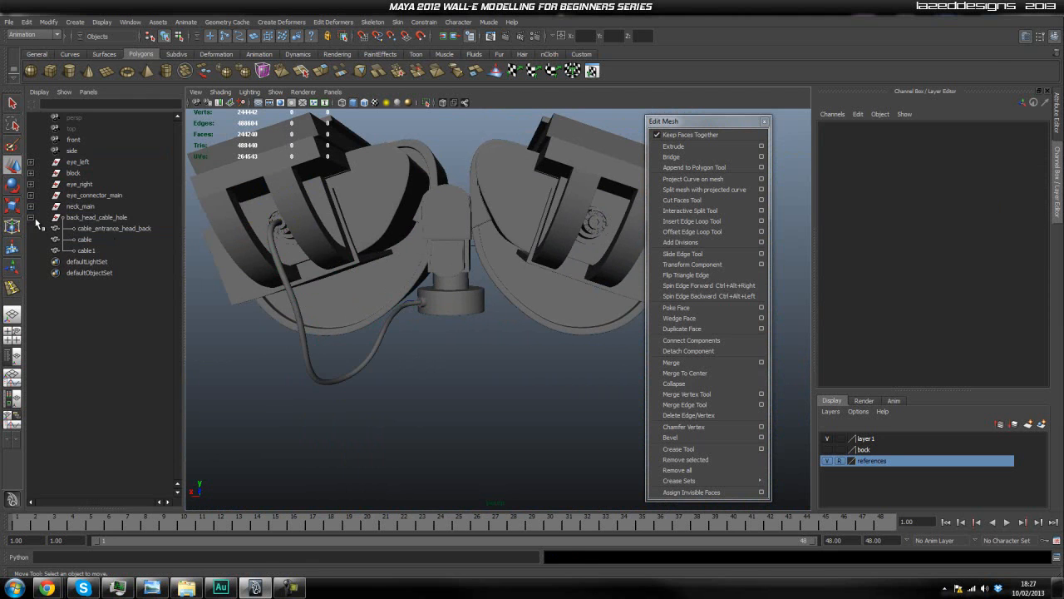
Undo the recent selection changes and clear the selection.
{"action": "key", "text": "ctrl+z"}
{"action": "key", "text": "ctrl+z"}
{"action": "key", "text": "ctrl+z"}
{"action": "key", "text": "ctrl+z"}
{"action": "key", "text": "ctrl+z"}
{"action": "key", "text": "ctrl+z"}
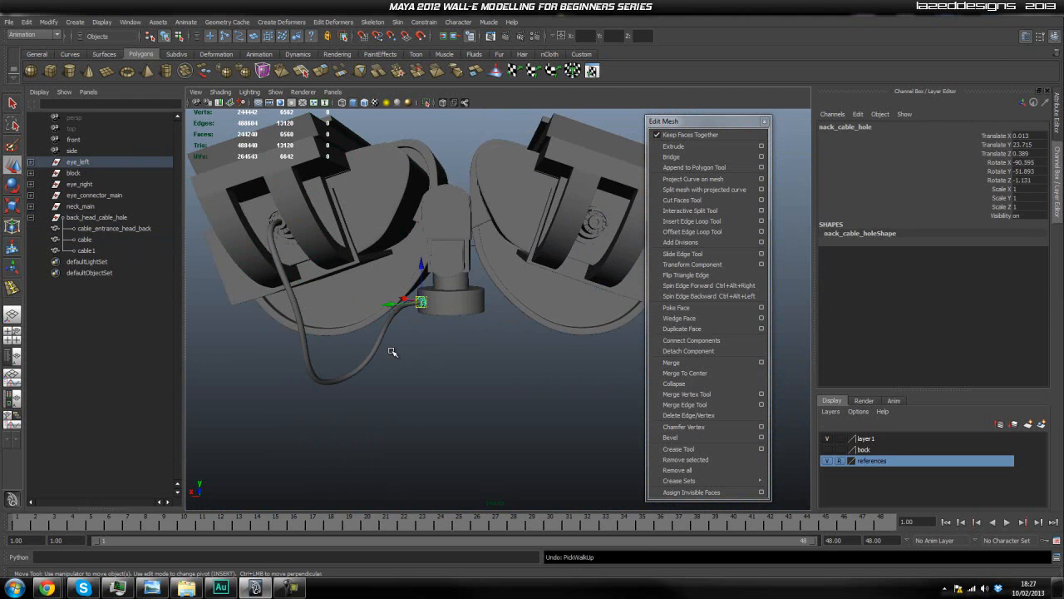
{"action": "key", "text": "ctrl+z"}
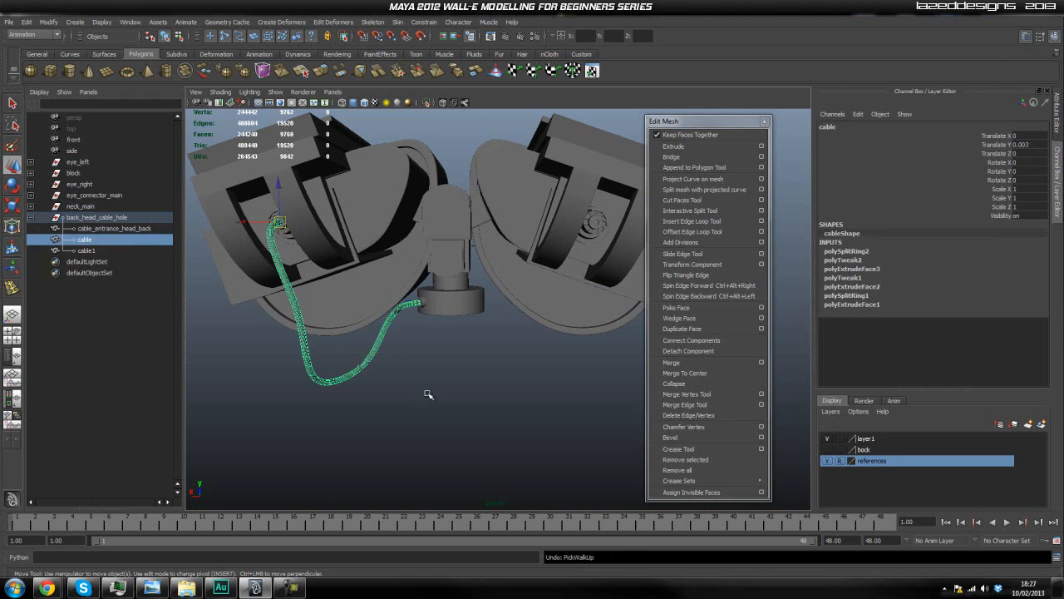
{"action": "left_click", "coordinate": [428, 394]}
Check the back_head_cable_hole group and its cable piece against the neck hole.
{"action": "scroll", "coordinate": [394, 380], "scroll_direction": "up", "scroll_amount": 5}
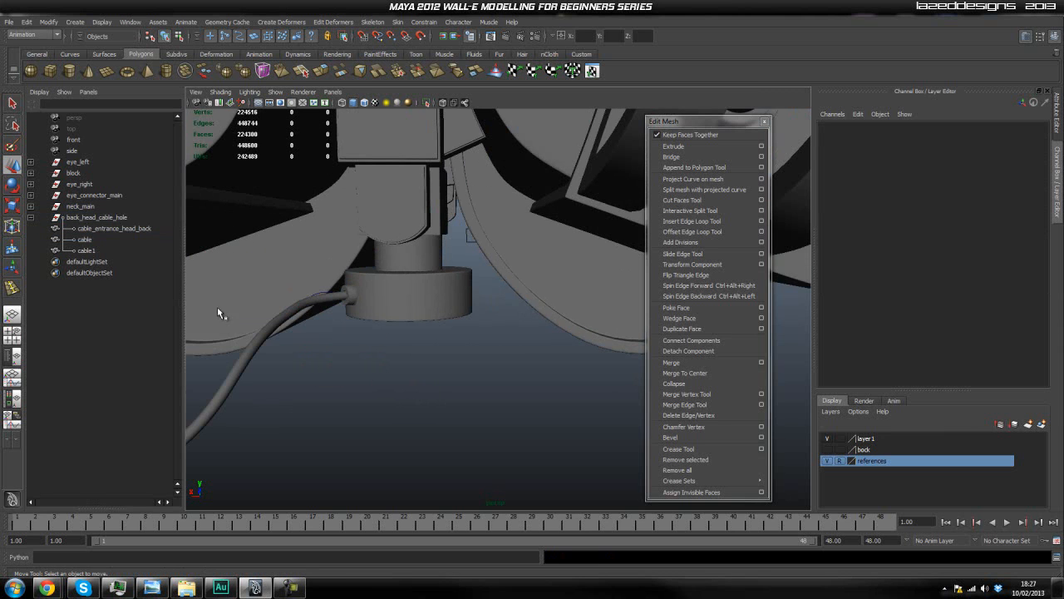
{"action": "left_click", "coordinate": [95, 221]}
{"action": "scroll", "coordinate": [374, 312], "scroll_direction": "down", "scroll_amount": 3}
{"action": "left_click", "coordinate": [85, 240]}
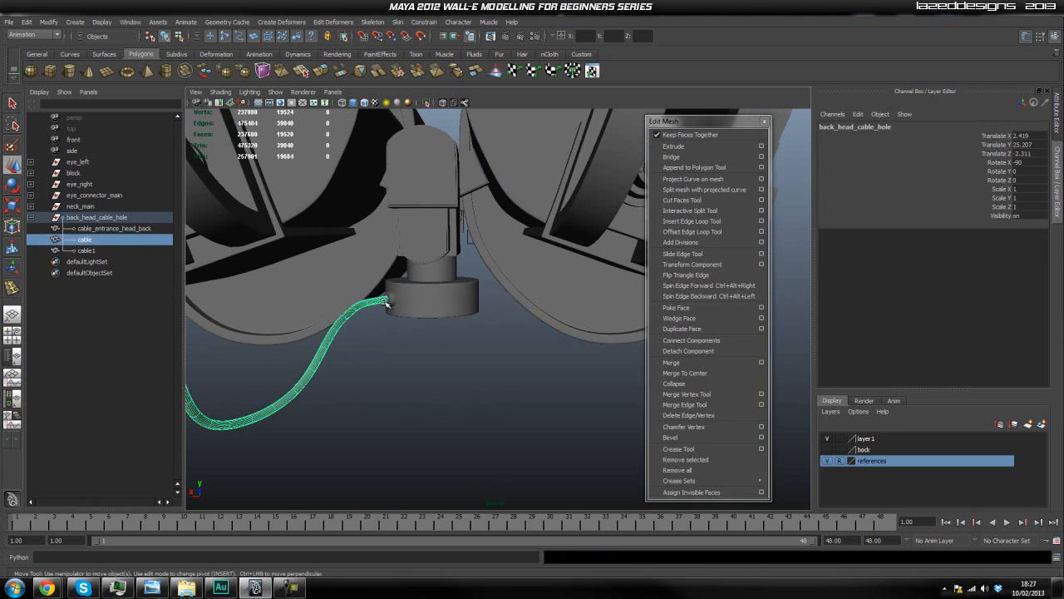
{"action": "scroll", "coordinate": [533, 312], "scroll_direction": "down", "scroll_amount": 3}
{"action": "left_click_drag", "start_coordinate": [592, 335], "coordinate": [428, 308], "text": "alt"}
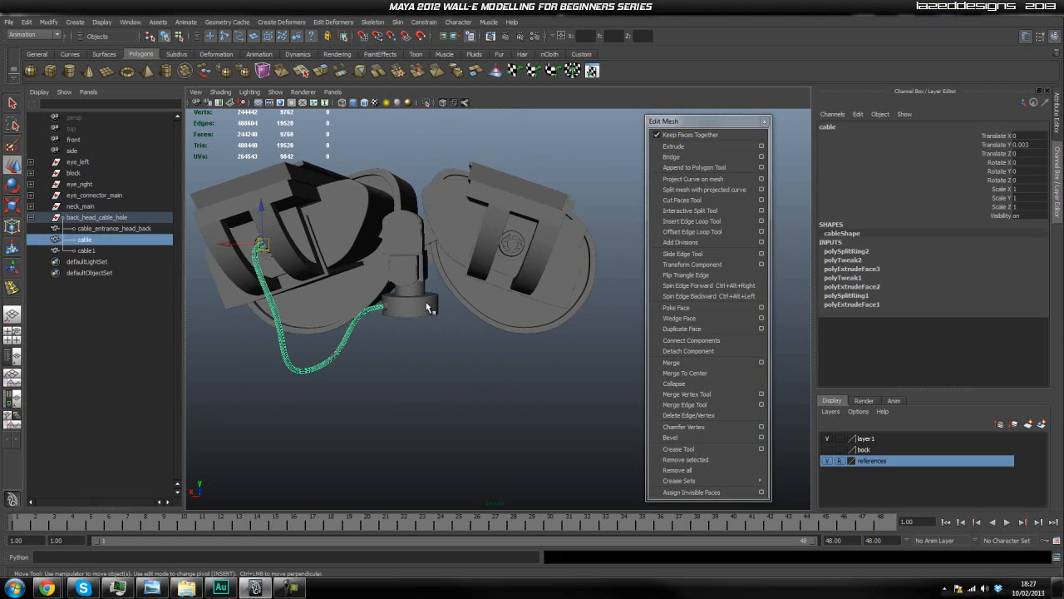
Examine which pieces belong to the block and eye_right groups, including the right eye's front connector.
{"action": "left_click", "coordinate": [98, 163]}
{"action": "left_click", "coordinate": [88, 173]}
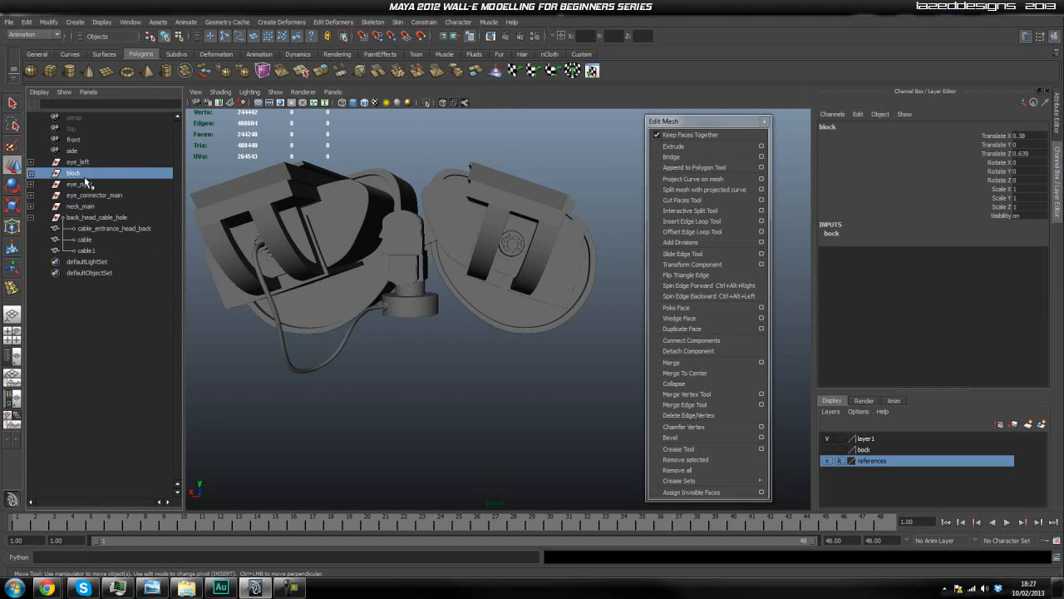
{"action": "left_click", "coordinate": [86, 187]}
{"action": "scroll", "coordinate": [225, 195], "scroll_direction": "down", "scroll_amount": 1}
{"action": "left_click_drag", "start_coordinate": [221, 178], "coordinate": [363, 315], "text": "alt"}
{"action": "scroll", "coordinate": [309, 220], "scroll_direction": "up", "scroll_amount": 3}
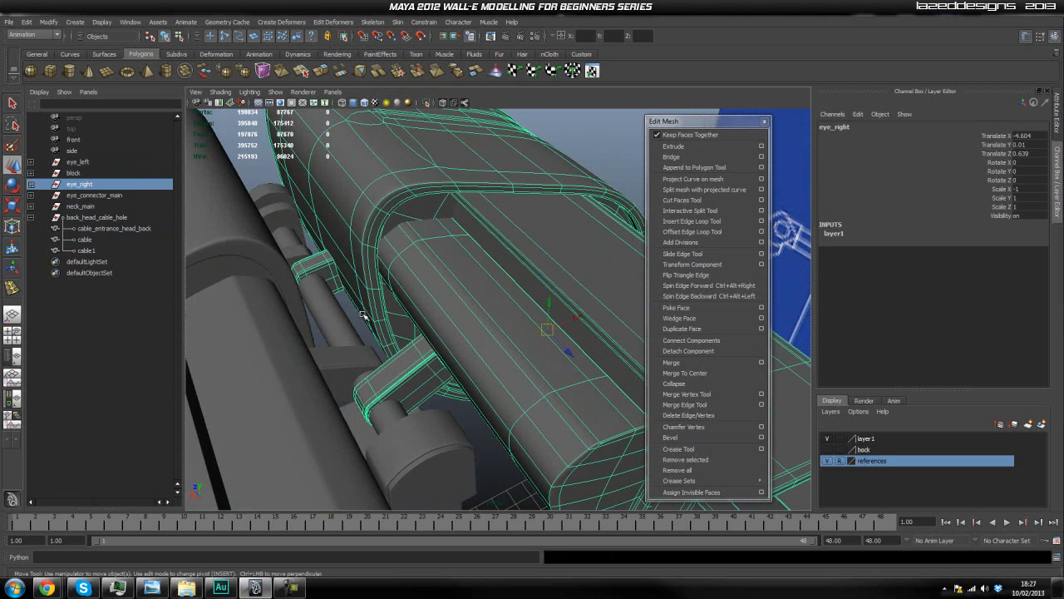
{"action": "left_click", "coordinate": [399, 371]}
{"action": "left_click", "coordinate": [314, 264]}
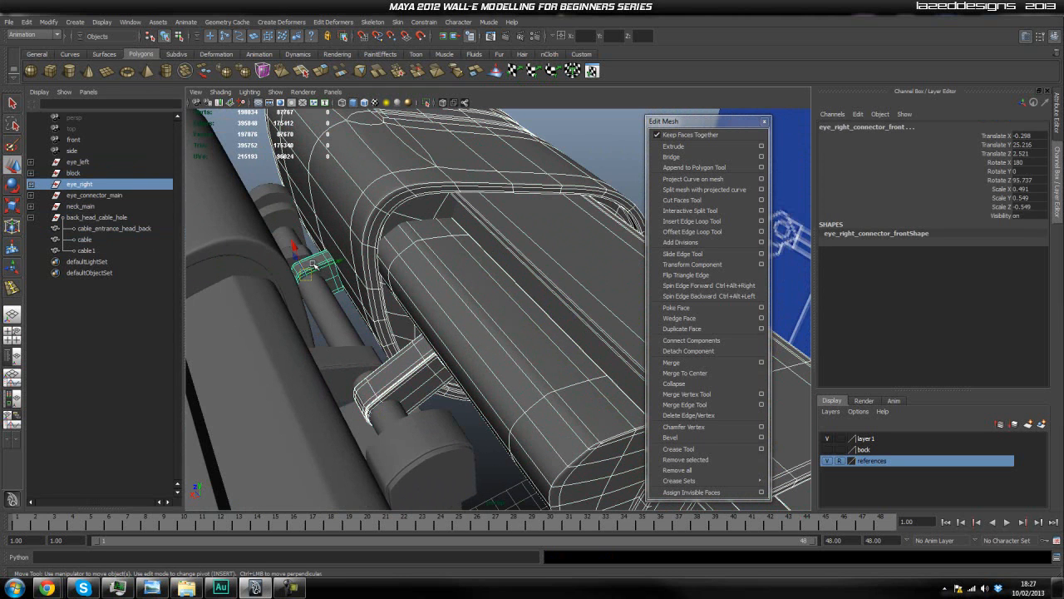
{"action": "left_click", "coordinate": [611, 152]}
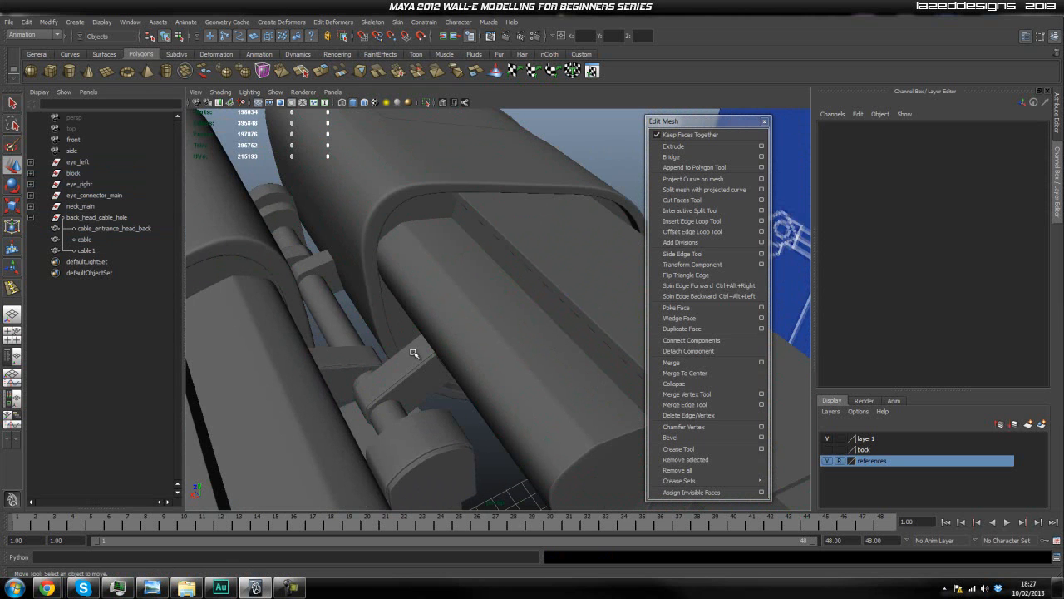
Review the contents of the eye_right and eye_connector_main groups in the outliner.
{"action": "left_click", "coordinate": [79, 162]}
{"action": "left_click", "coordinate": [92, 173]}
{"action": "left_click", "coordinate": [93, 184]}
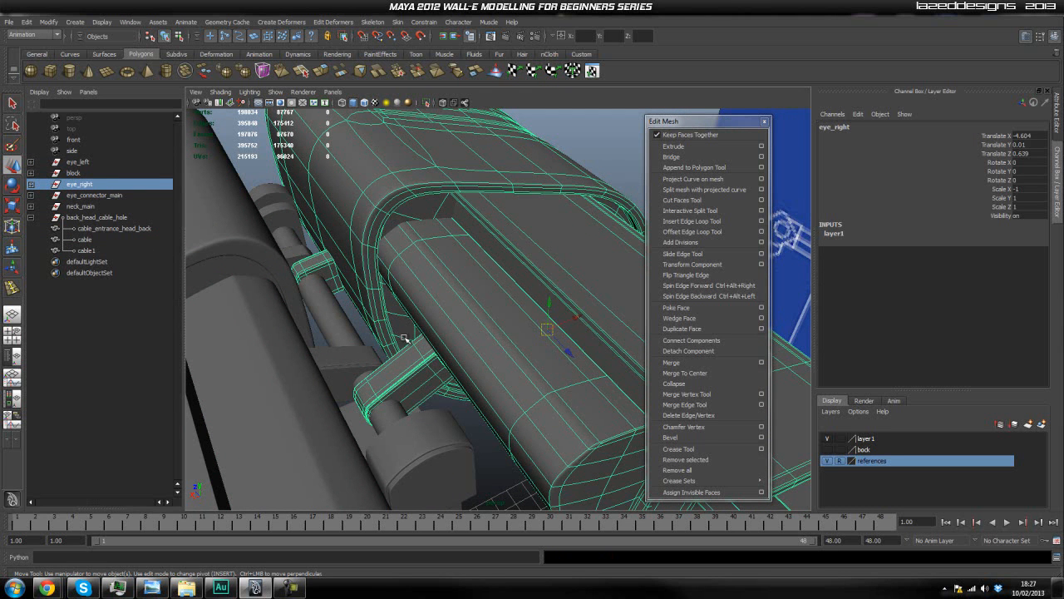
{"action": "left_click", "coordinate": [31, 183]}
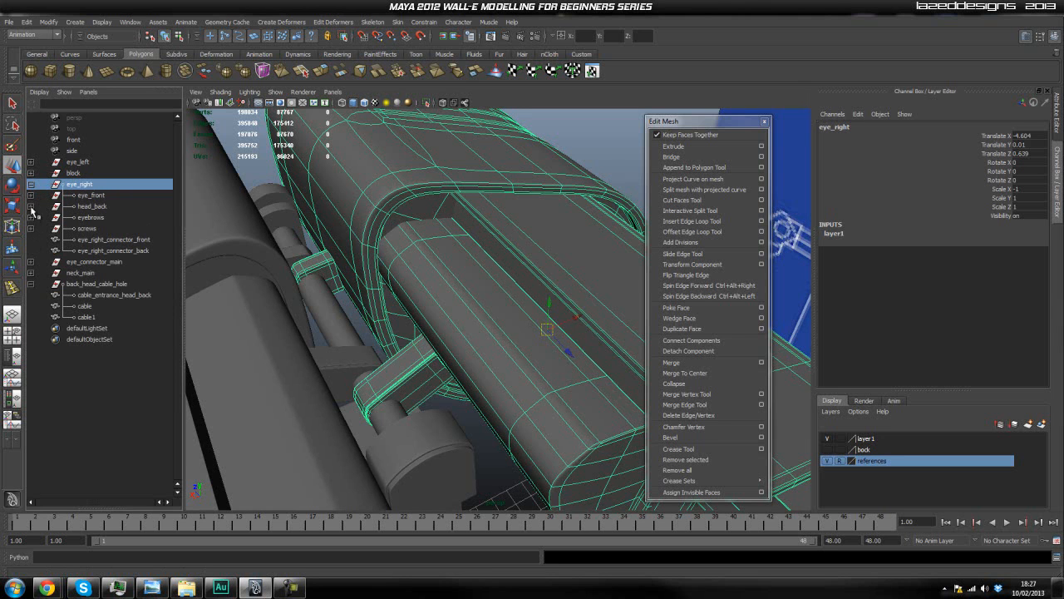
{"action": "left_click", "coordinate": [31, 262]}
{"action": "left_click", "coordinate": [31, 261]}
{"action": "left_click", "coordinate": [30, 261]}
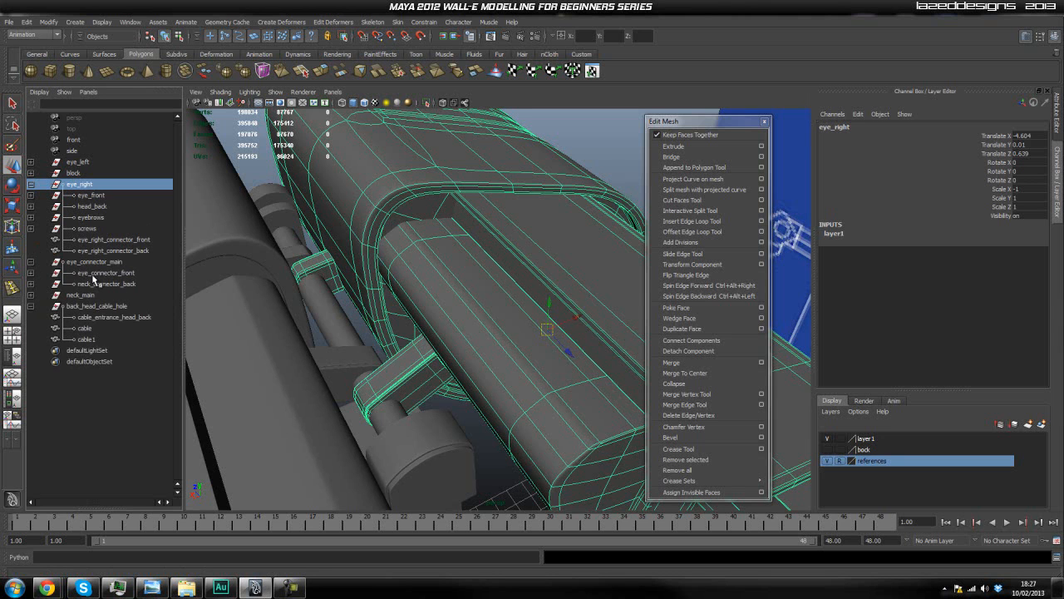
{"action": "left_click", "coordinate": [31, 272]}
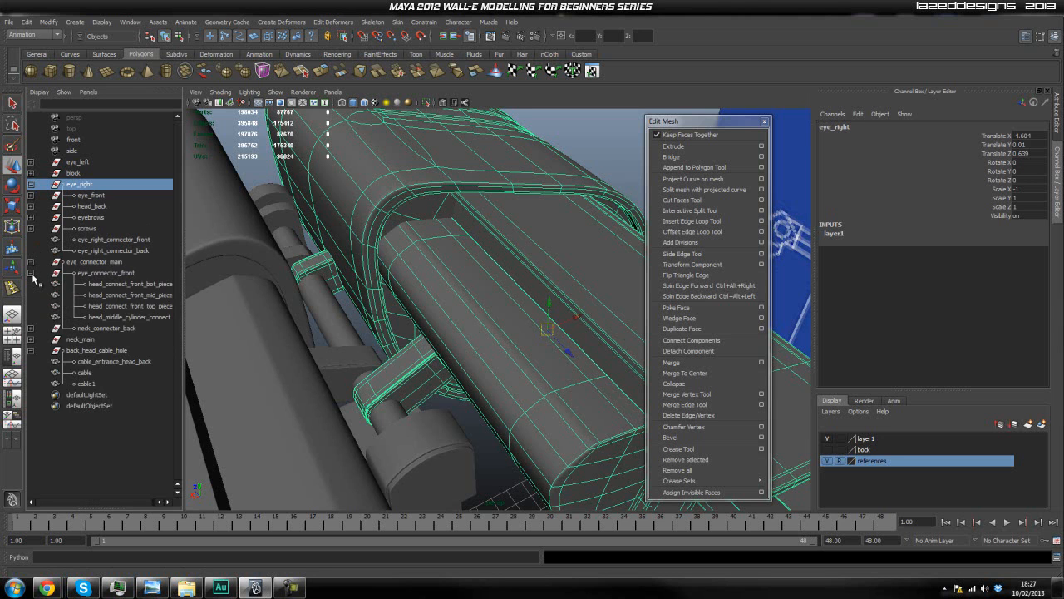
{"action": "left_click", "coordinate": [31, 272]}
{"action": "left_click", "coordinate": [31, 263]}
Examine the connector pieces between the two eyes and leave nothing selected.
{"action": "left_click_drag", "start_coordinate": [241, 251], "coordinate": [295, 257], "text": "alt"}
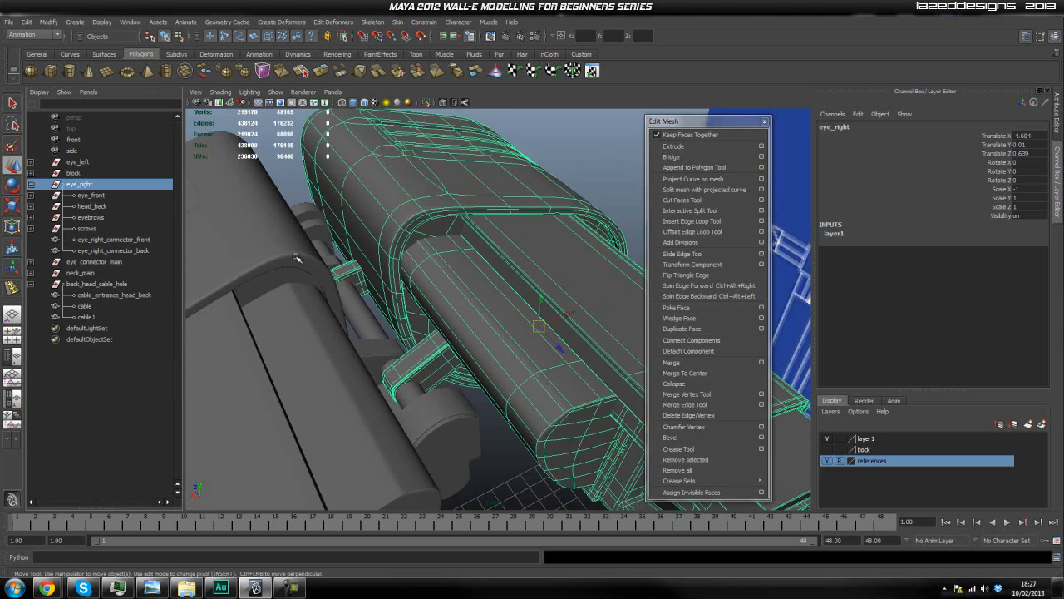
{"action": "left_click_drag", "start_coordinate": [418, 373], "coordinate": [379, 379], "text": "alt"}
{"action": "left_click_drag", "start_coordinate": [390, 342], "coordinate": [393, 365], "text": "shift"}
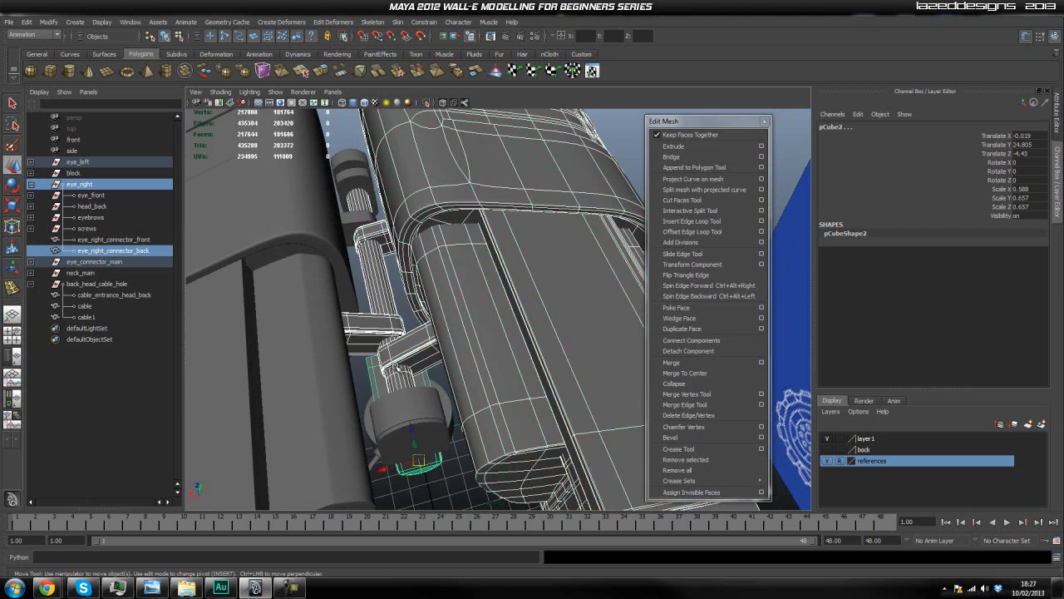
{"action": "scroll", "coordinate": [449, 268], "scroll_direction": "down", "scroll_amount": 5}
{"action": "left_click", "coordinate": [596, 170]}
{"action": "scroll", "coordinate": [592, 217], "scroll_direction": "down", "scroll_amount": 3}
{"action": "left_click_drag", "start_coordinate": [584, 297], "coordinate": [568, 275], "text": "alt"}
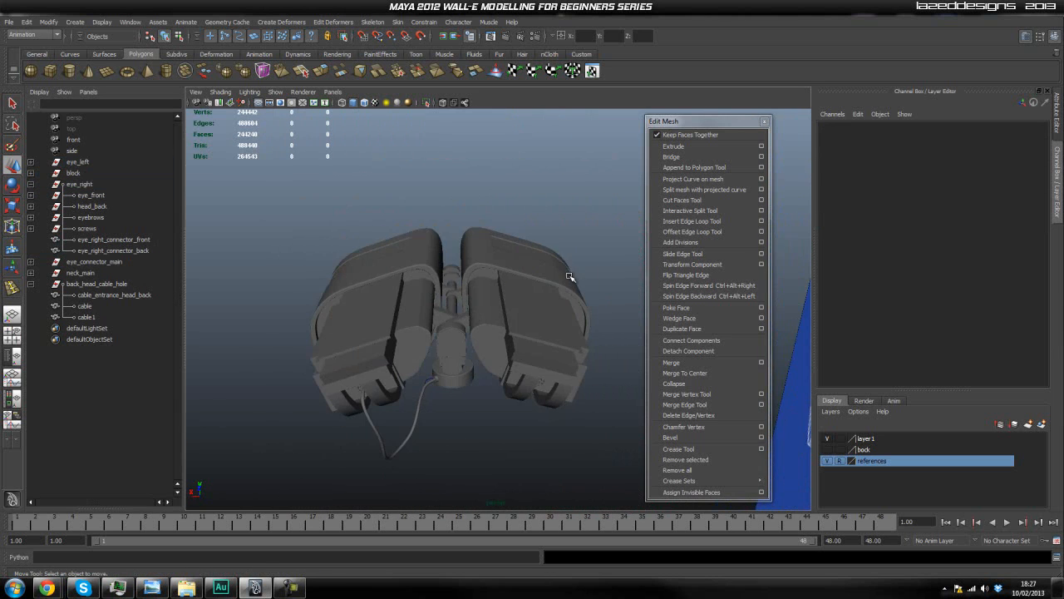
Delete the right eye's meshes while keeping its front and back connector pieces.
{"action": "left_click_drag", "start_coordinate": [493, 157], "coordinate": [622, 475]}
{"action": "left_click_drag", "start_coordinate": [541, 444], "coordinate": [406, 222], "text": "alt"}
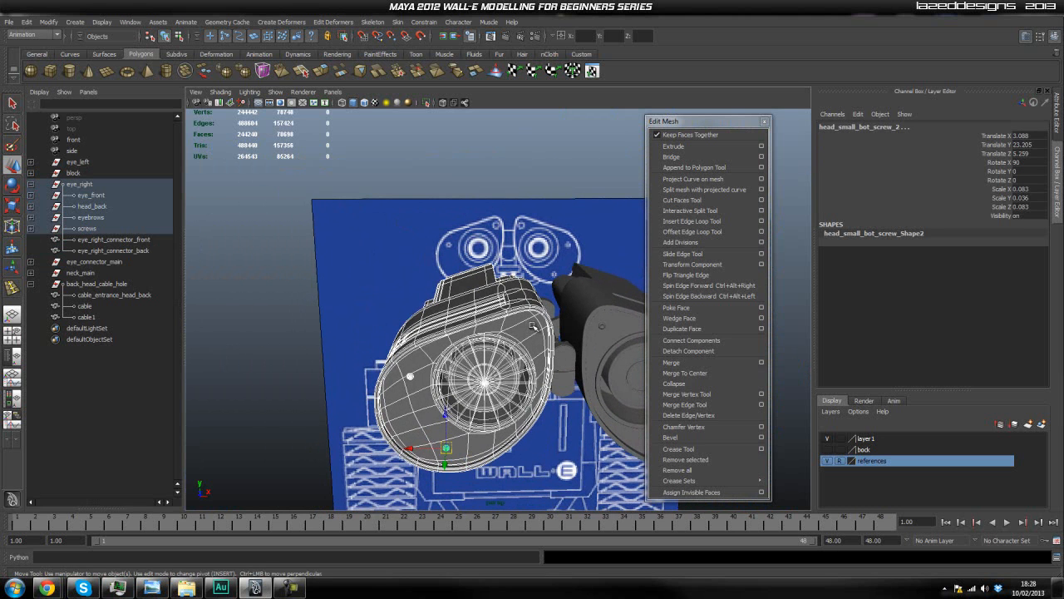
{"action": "left_click", "coordinate": [632, 290]}
{"action": "left_click_drag", "start_coordinate": [566, 281], "coordinate": [435, 356], "text": "alt"}
{"action": "middle_click_drag", "start_coordinate": [514, 360], "coordinate": [393, 358], "text": "alt"}
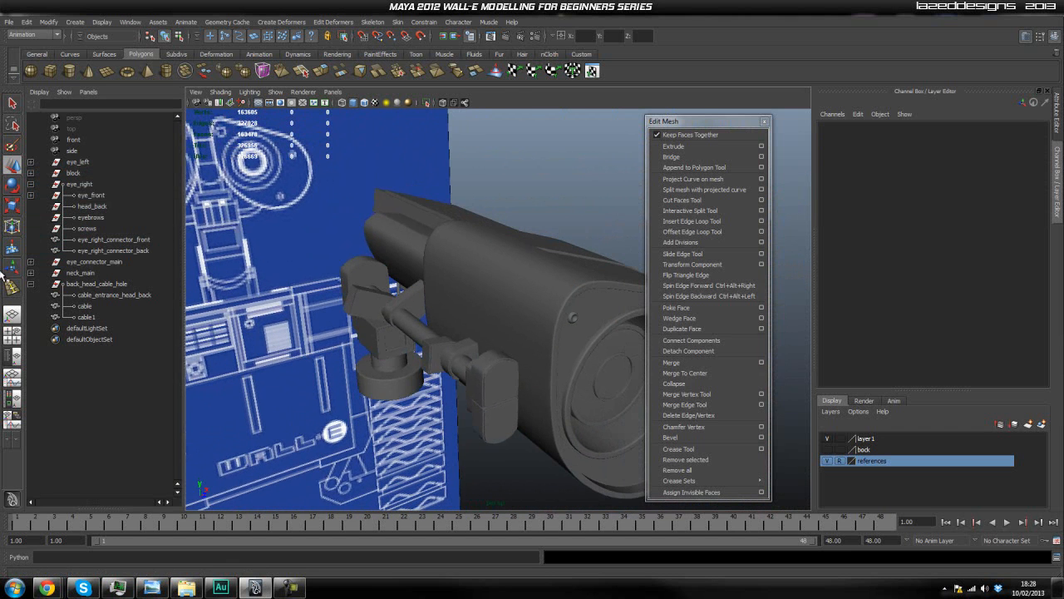
Unparent eye_right_connector_front and eye_right_connector_back from the eye_right group.
{"action": "left_click", "coordinate": [31, 184]}
{"action": "left_click", "coordinate": [87, 184]}
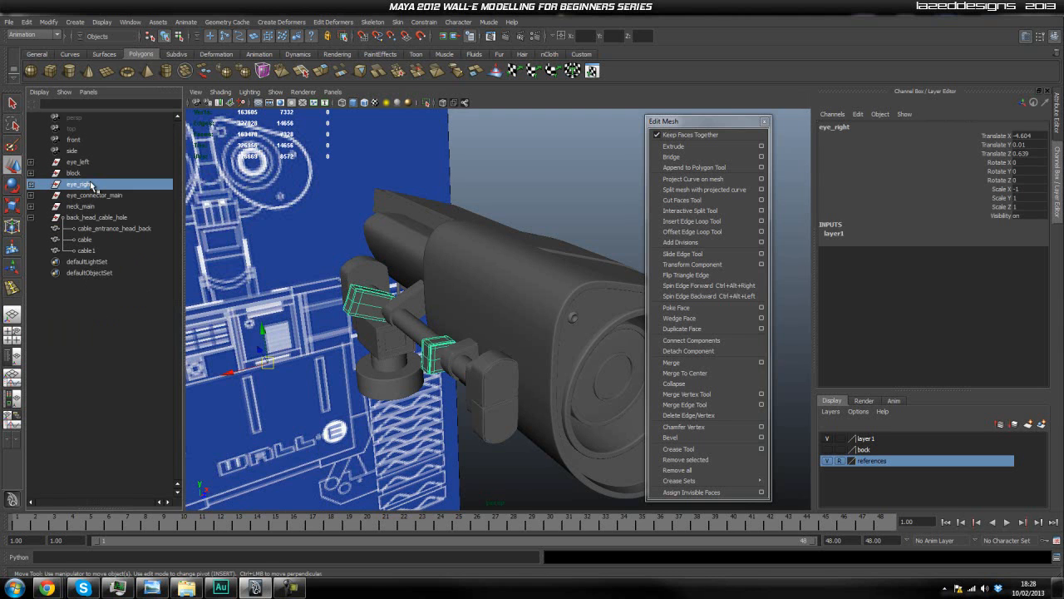
{"action": "scroll", "coordinate": [299, 254], "scroll_direction": "down", "scroll_amount": 2}
{"action": "left_click", "coordinate": [31, 184]}
{"action": "left_click", "coordinate": [121, 239]}
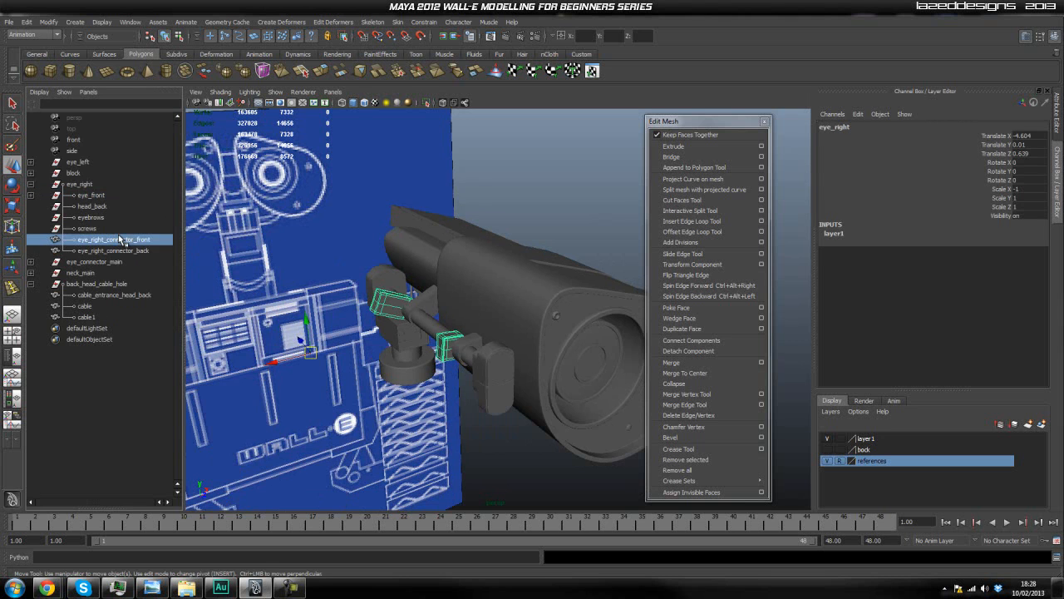
{"action": "left_click", "coordinate": [121, 251], "text": "ctrl"}
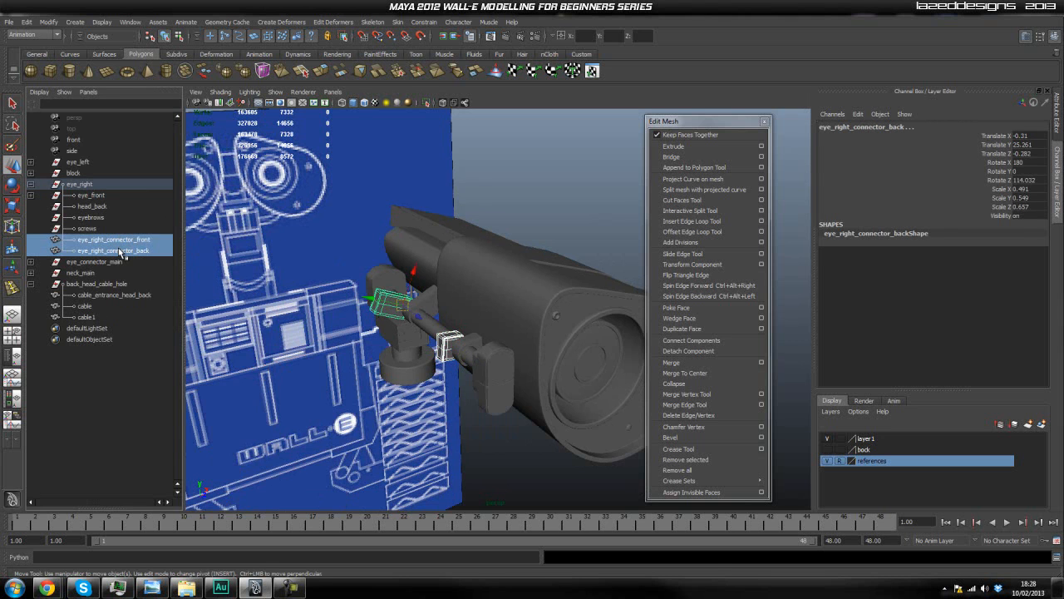
{"action": "key", "text": "shift+p"}
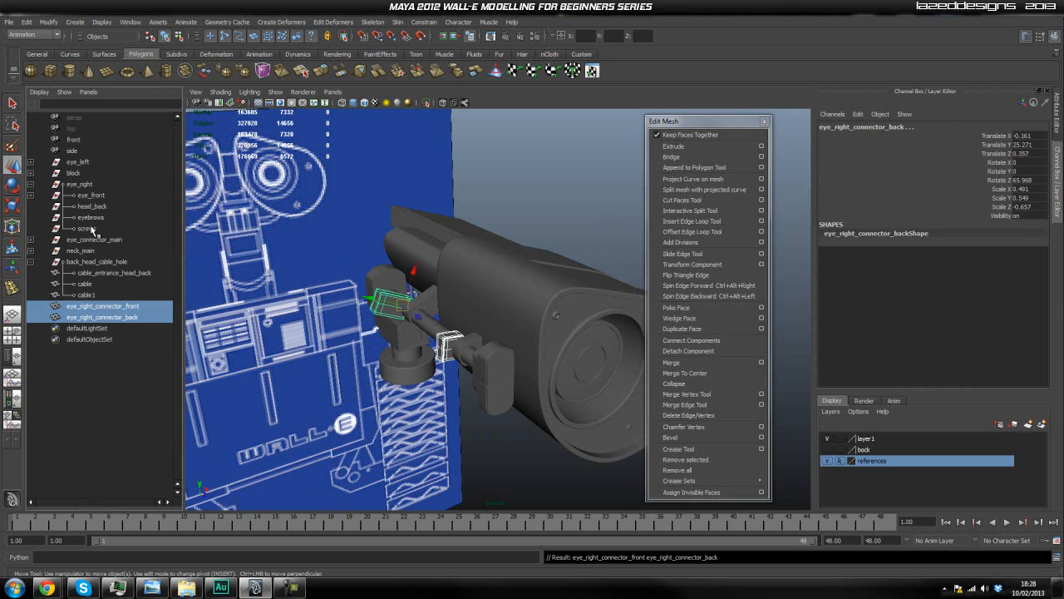
Delete the empty eye_right group together with its eye_front, head_back, eyebrows and screws subgroups.
{"action": "left_click", "coordinate": [87, 228]}
{"action": "left_click", "coordinate": [83, 185]}
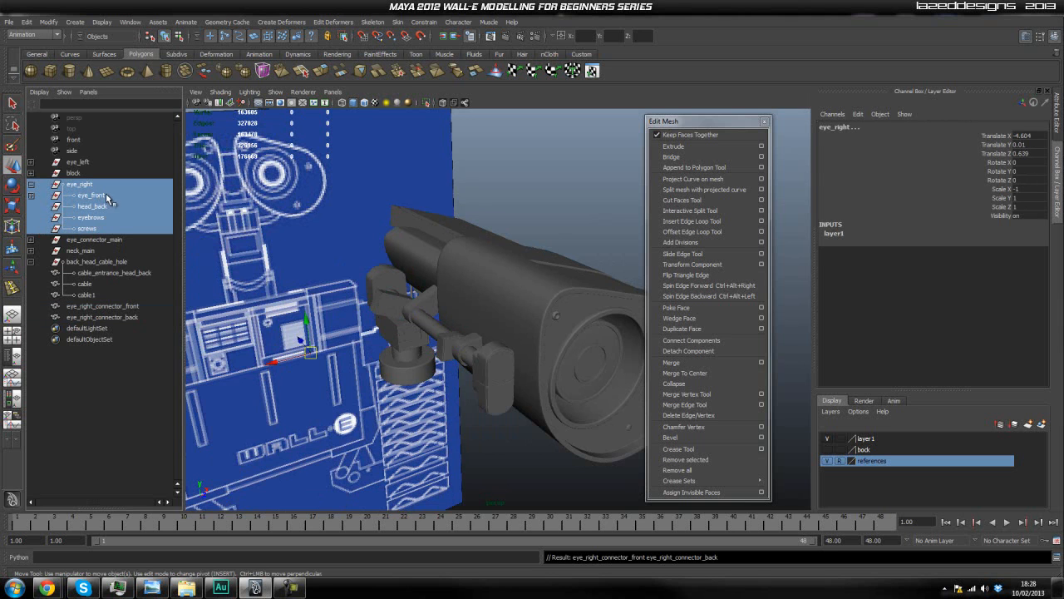
{"action": "key", "text": "Delete"}
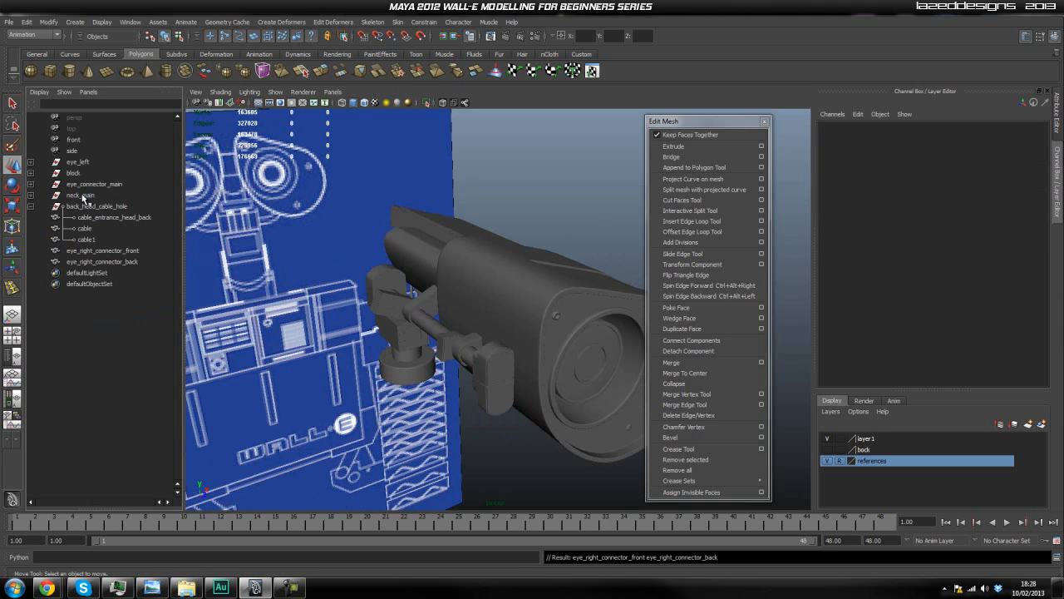
Check the back_head_cable_hole group and the position of the unparented eye_right_connector_front piece.
{"action": "left_click", "coordinate": [104, 206]}
{"action": "left_click", "coordinate": [313, 378]}
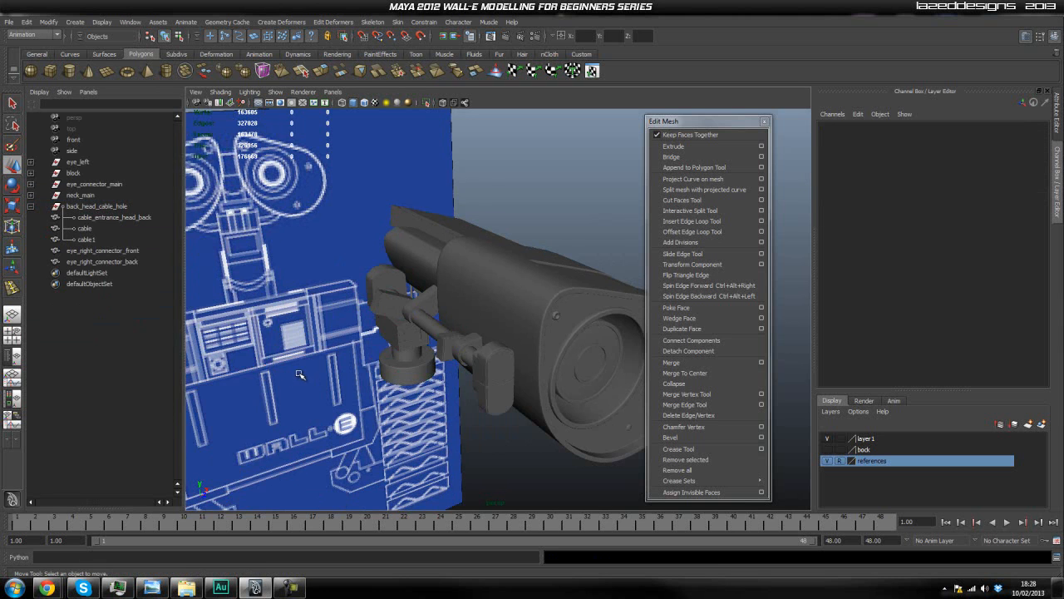
{"action": "scroll", "coordinate": [312, 378], "scroll_direction": "down", "scroll_amount": 3}
{"action": "left_click", "coordinate": [112, 251]}
{"action": "scroll", "coordinate": [358, 302], "scroll_direction": "up", "scroll_amount": 3}
{"action": "middle_click_drag", "start_coordinate": [454, 240], "coordinate": [384, 239], "text": "alt"}
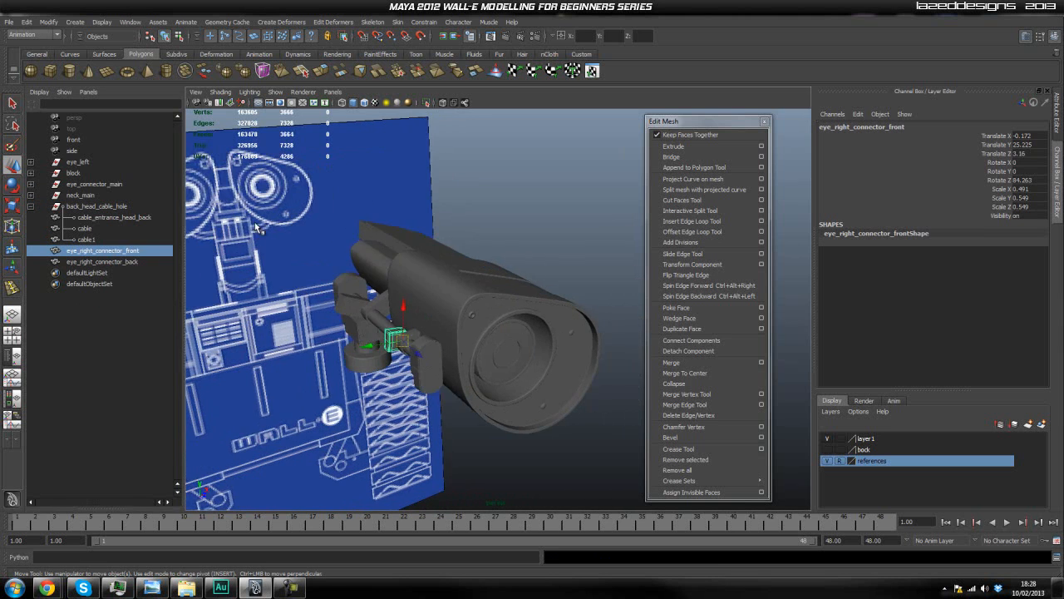
Check whether the cable and its neck hole belong to the eye_left group.
{"action": "left_click", "coordinate": [79, 162]}
{"action": "left_click_drag", "start_coordinate": [391, 274], "coordinate": [456, 356], "text": "alt"}
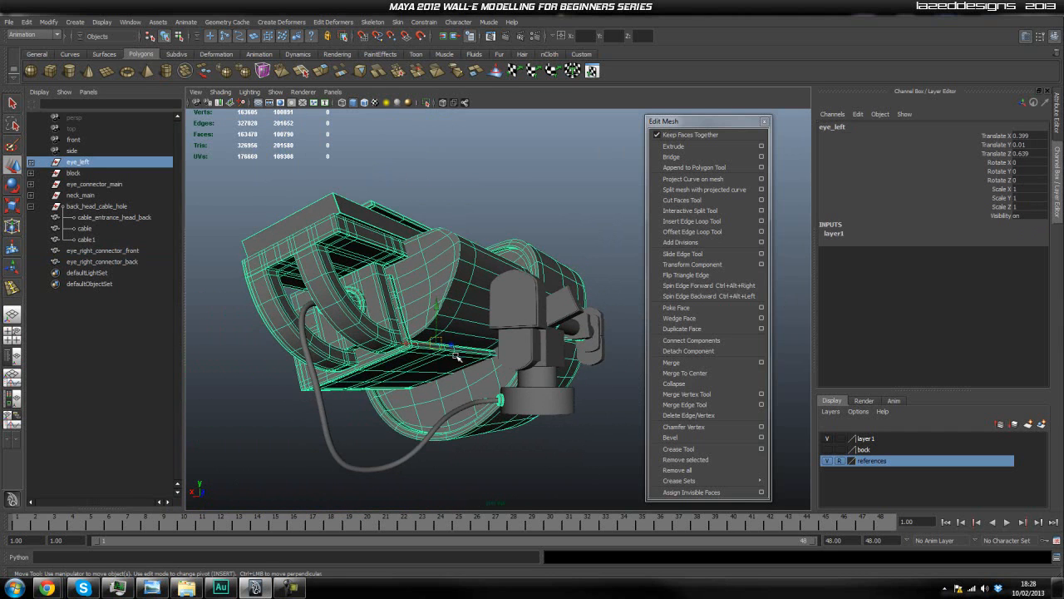
{"action": "left_click", "coordinate": [431, 441]}
{"action": "left_click_drag", "start_coordinate": [425, 396], "coordinate": [497, 443], "text": "alt"}
{"action": "left_click_drag", "start_coordinate": [453, 386], "coordinate": [381, 366], "text": "alt"}
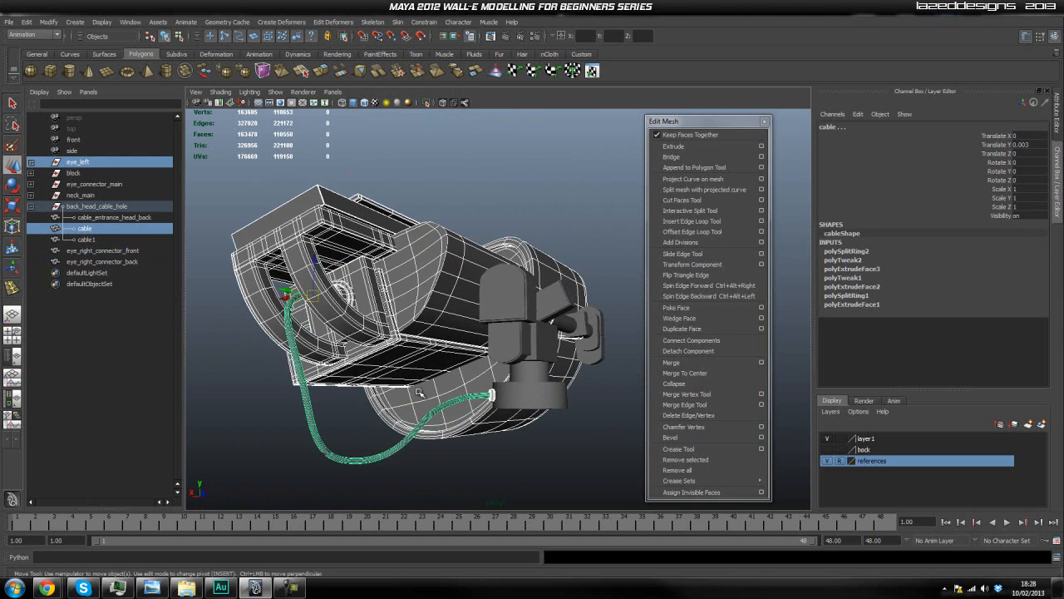
{"action": "left_click", "coordinate": [380, 161]}
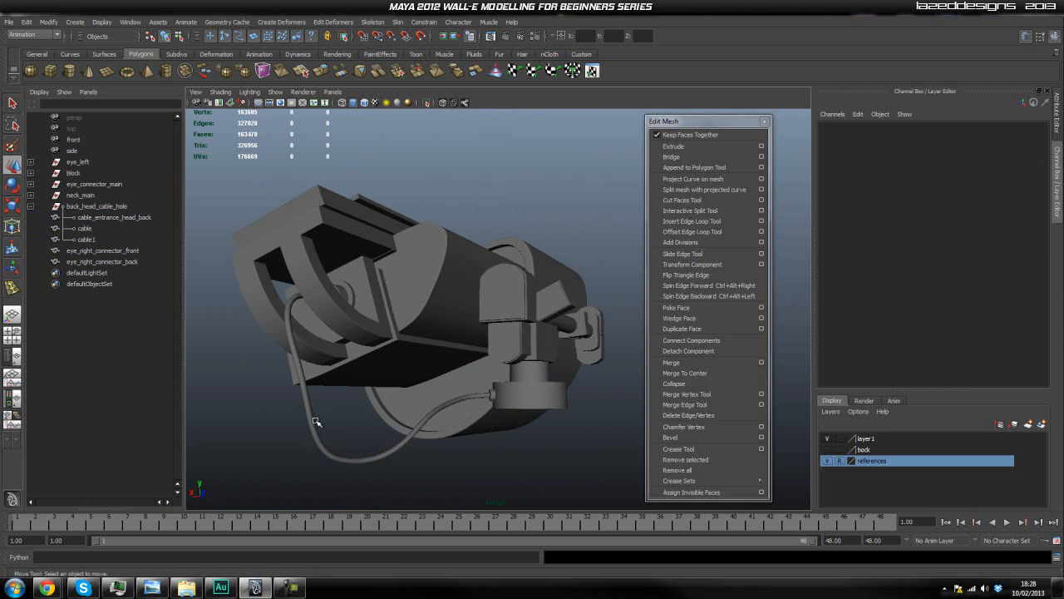
{"action": "left_click", "coordinate": [314, 422]}
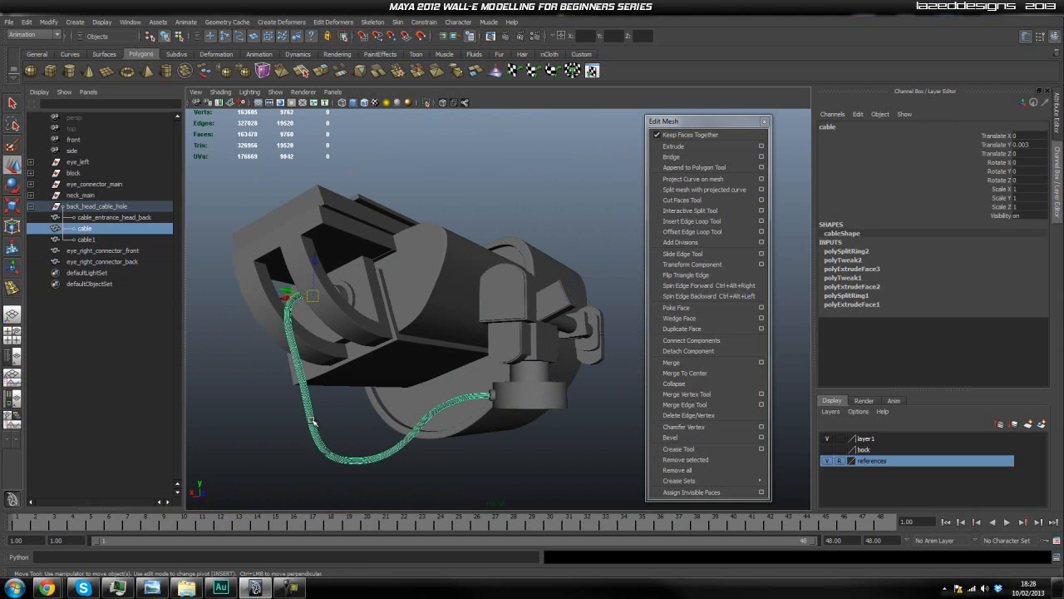
Group back_head_cable_hole with the left neck cable hole piece and parent the new group under eye_left.
{"action": "left_click", "coordinate": [108, 217]}
{"action": "left_click", "coordinate": [102, 206]}
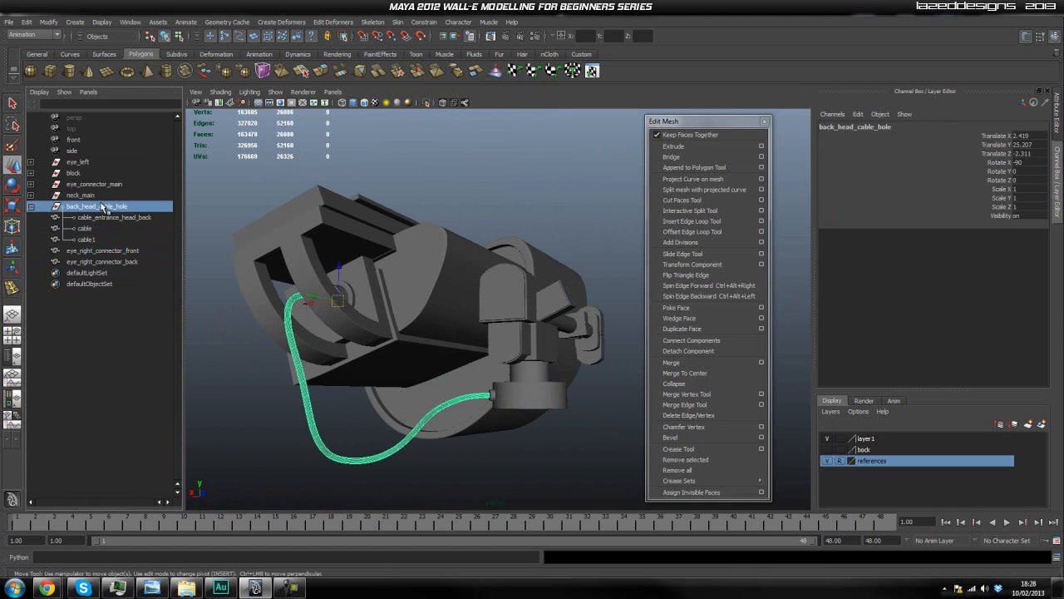
{"action": "left_click_drag", "start_coordinate": [211, 255], "coordinate": [258, 264], "text": "alt"}
{"action": "left_click", "coordinate": [100, 219]}
{"action": "left_click", "coordinate": [100, 210]}
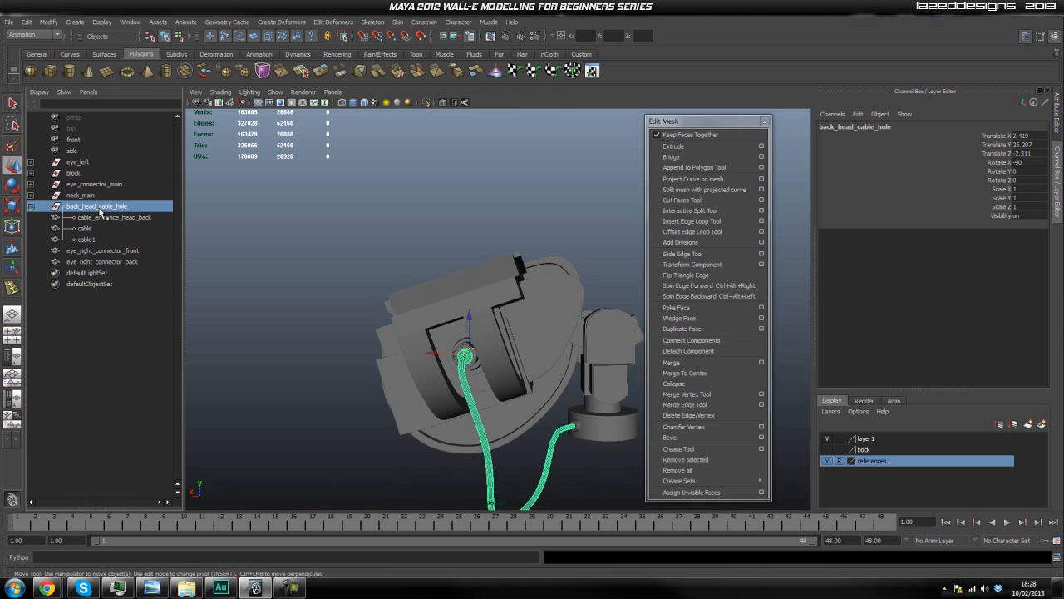
{"action": "left_click", "coordinate": [576, 429]}
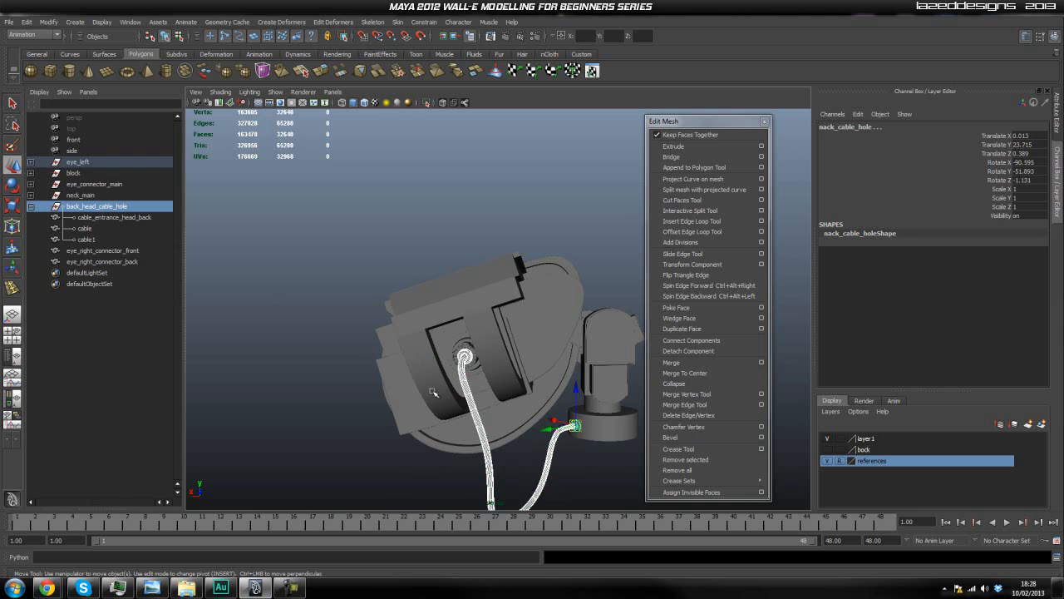
{"action": "key", "text": "ctrl+g"}
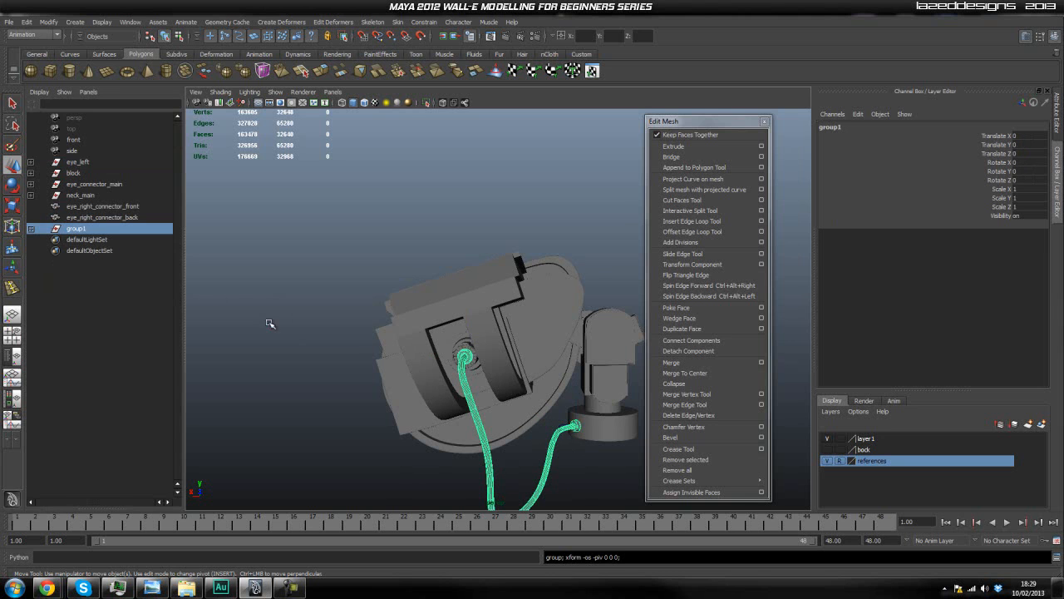
{"action": "middle_click_drag", "start_coordinate": [96, 232], "coordinate": [87, 165]}
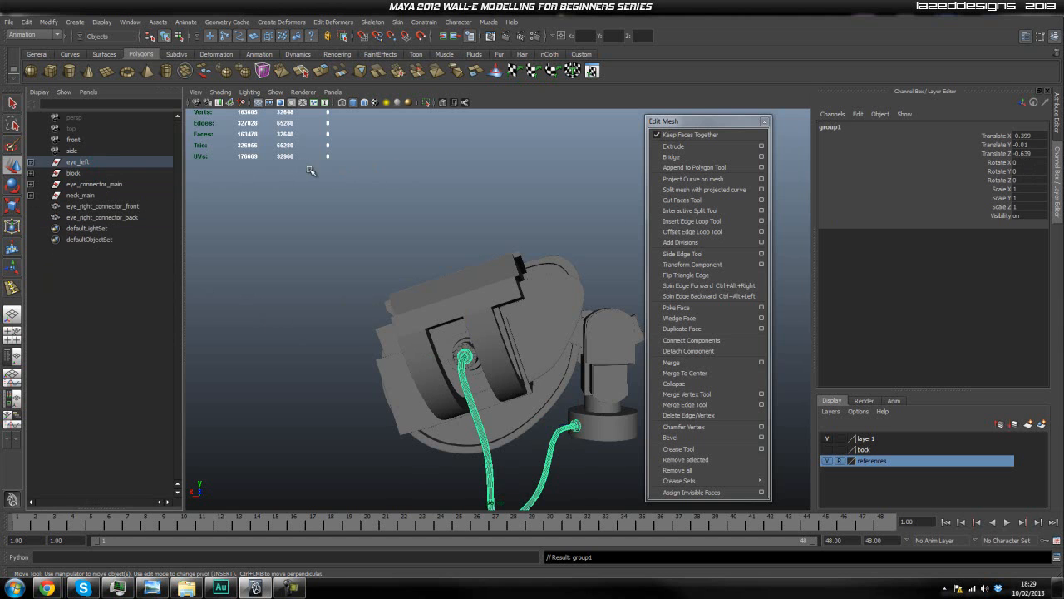
Check which connector pieces are included in the eye_left group.
{"action": "left_click", "coordinate": [525, 230]}
{"action": "left_click", "coordinate": [107, 163]}
{"action": "left_click_drag", "start_coordinate": [546, 234], "coordinate": [323, 316], "text": "alt"}
{"action": "left_click", "coordinate": [360, 305]}
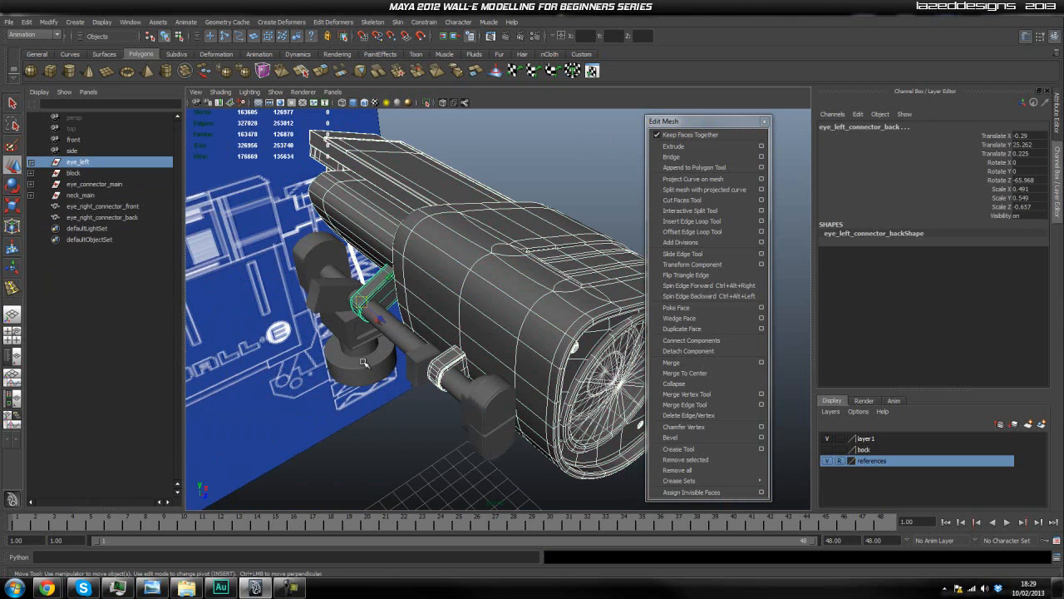
{"action": "left_click", "coordinate": [373, 404]}
Select the left eye's meshes together with head_big_top_screw, leaving out the connector pieces.
{"action": "scroll", "coordinate": [374, 404], "scroll_direction": "down", "scroll_amount": 3}
{"action": "left_click_drag", "start_coordinate": [545, 383], "coordinate": [580, 375], "text": "alt"}
{"action": "scroll", "coordinate": [499, 365], "scroll_direction": "down", "scroll_amount": 2}
{"action": "left_click_drag", "start_coordinate": [499, 226], "coordinate": [632, 458]}
{"action": "scroll", "coordinate": [544, 375], "scroll_direction": "up", "scroll_amount": 3}
{"action": "left_click", "coordinate": [487, 294], "text": "shift"}
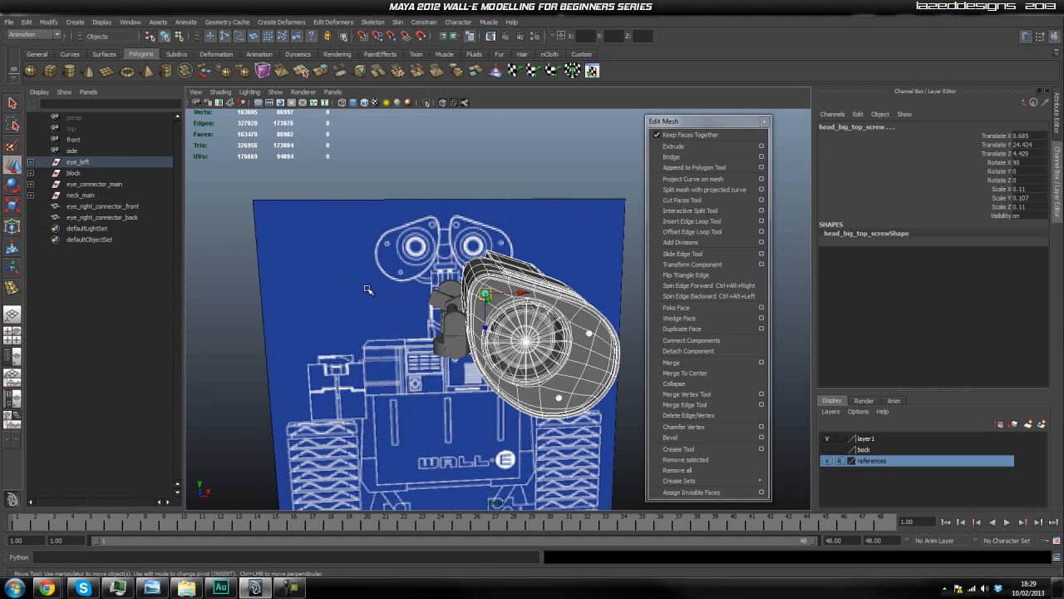
{"action": "left_click_drag", "start_coordinate": [366, 291], "coordinate": [468, 300], "text": "alt"}
{"action": "scroll", "coordinate": [469, 299], "scroll_direction": "up", "scroll_amount": 3}
{"action": "left_click_drag", "start_coordinate": [407, 337], "coordinate": [441, 357], "text": "alt"}
Add the cable and its neck cable hole to the eye selection and group all selected pieces.
{"action": "left_click", "coordinate": [307, 461], "text": "shift"}
{"action": "left_click_drag", "start_coordinate": [489, 436], "coordinate": [480, 365], "text": "alt"}
{"action": "scroll", "coordinate": [482, 365], "scroll_direction": "up", "scroll_amount": 4}
{"action": "middle_click_drag", "start_coordinate": [489, 368], "coordinate": [458, 385], "text": "alt"}
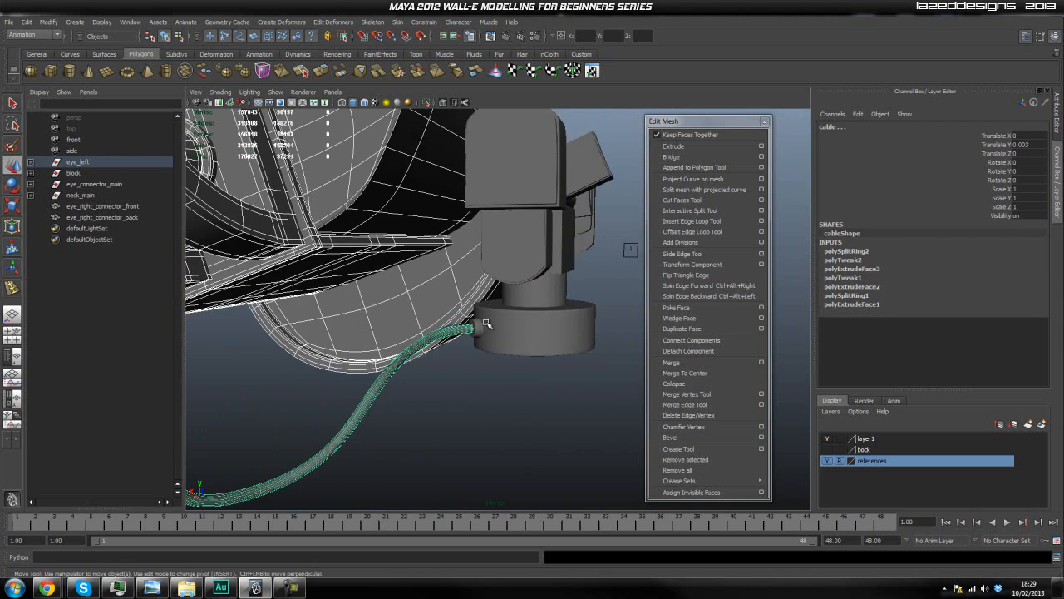
{"action": "left_click", "coordinate": [480, 330]}
{"action": "scroll", "coordinate": [508, 320], "scroll_direction": "down", "scroll_amount": 3}
{"action": "scroll", "coordinate": [563, 304], "scroll_direction": "down", "scroll_amount": 3}
{"action": "mouse_move", "coordinate": [563, 305]}
{"action": "left_mouse_down", "text": "alt"}
{"action": "mouse_move", "coordinate": [574, 297]}
{"action": "mouse_move", "coordinate": [563, 298]}
{"action": "left_mouse_up", "text": "alt"}
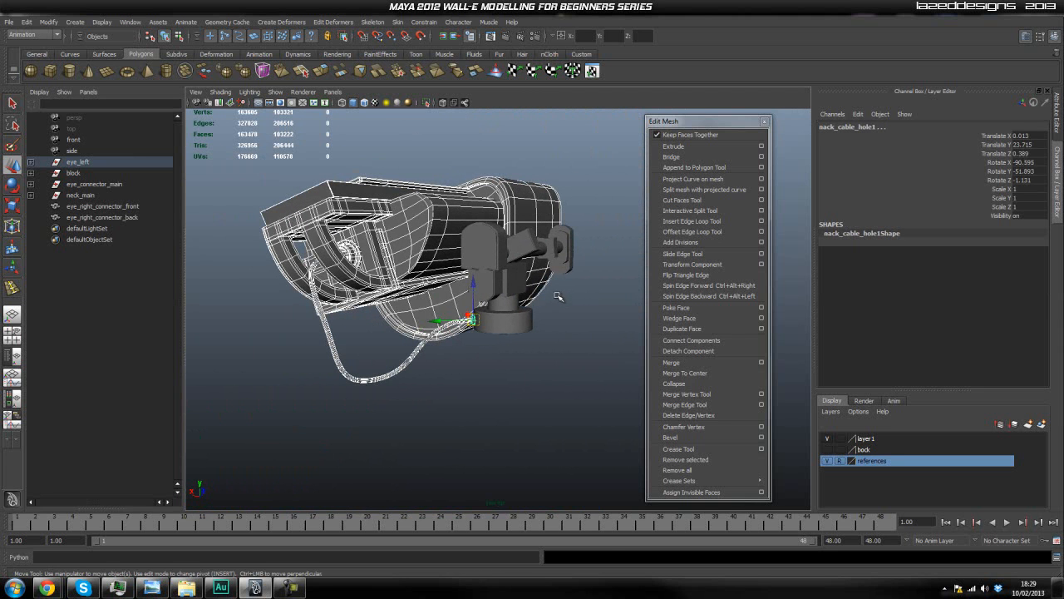
{"action": "key", "text": "ctrl+g"}
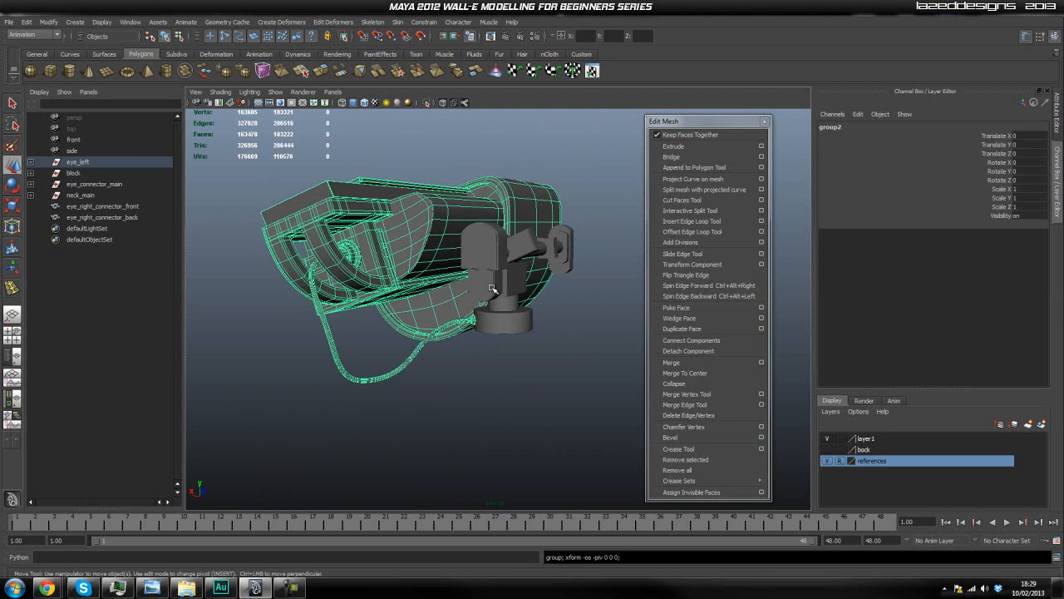
Duplicate the grouped left eye and mirror the copy with a Scale X of -1.
{"action": "key", "text": "ctrl+d"}
{"action": "mouse_move", "coordinate": [571, 311]}
{"action": "left_mouse_down", "text": "alt"}
{"action": "mouse_move", "coordinate": [571, 329]}
{"action": "mouse_move", "coordinate": [556, 327]}
{"action": "left_mouse_up", "text": "alt"}
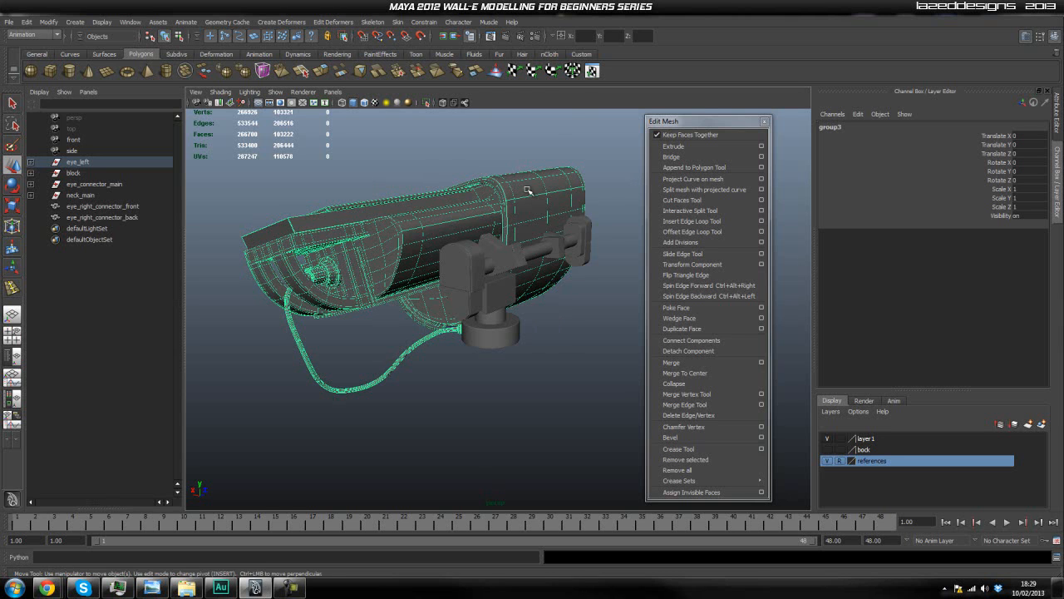
{"action": "key", "text": "r"}
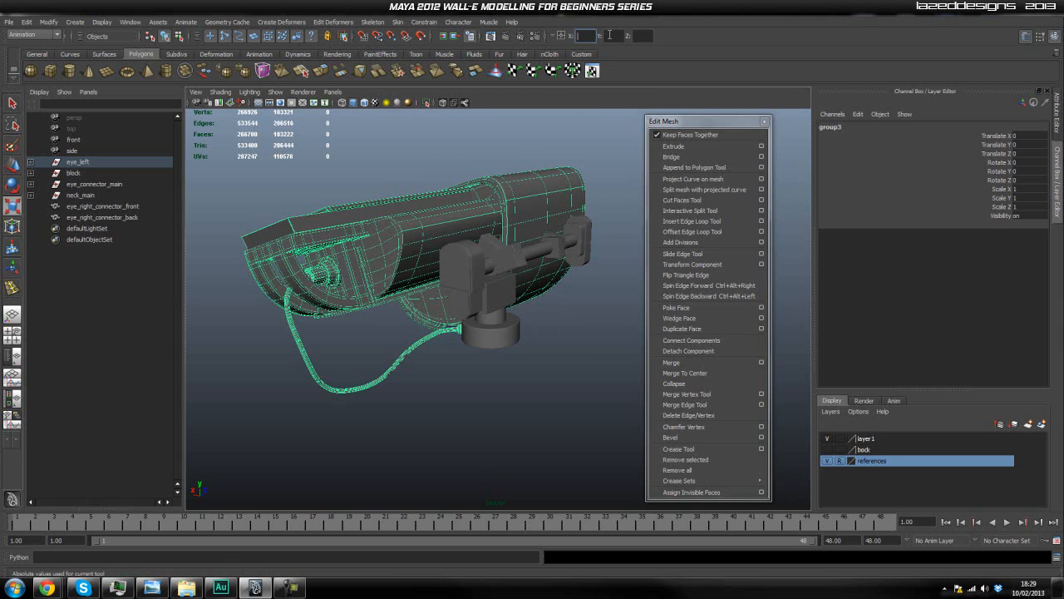
{"action": "key", "text": "Return"}
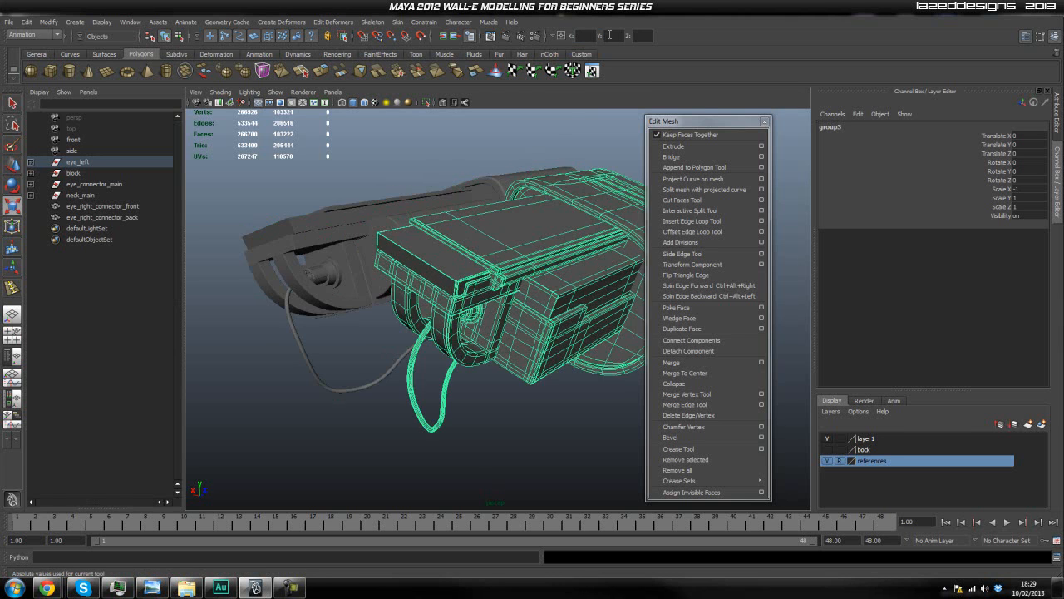
Center the pivot of the mirrored eye group.
{"action": "key", "text": "w"}
{"action": "left_click_drag", "start_coordinate": [516, 237], "coordinate": [395, 227], "text": "alt"}
{"action": "key", "text": "space"}
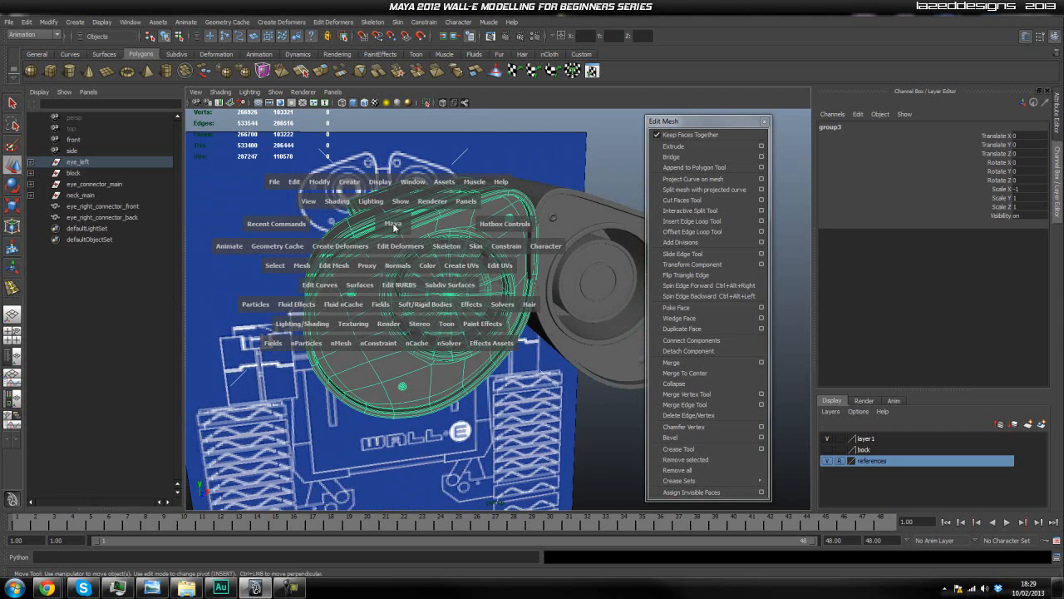
{"action": "left_click", "coordinate": [332, 186]}
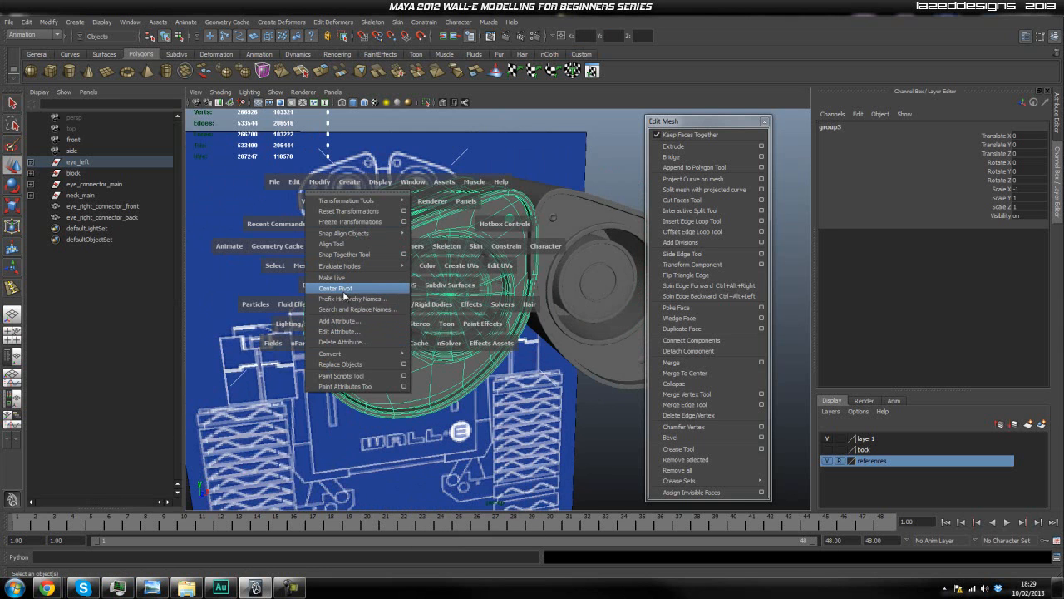
{"action": "left_click", "coordinate": [343, 288]}
Move the mirrored eye along X to about -0.827 so its cable hole meets the neck base.
{"action": "scroll", "coordinate": [379, 326], "scroll_direction": "down", "scroll_amount": 4}
{"action": "left_click_drag", "start_coordinate": [363, 339], "coordinate": [486, 348], "text": "alt"}
{"action": "scroll", "coordinate": [499, 350], "scroll_direction": "up", "scroll_amount": 3}
{"action": "middle_click_drag", "start_coordinate": [486, 347], "coordinate": [486, 348], "text": "alt"}
{"action": "left_click_drag", "start_coordinate": [485, 348], "coordinate": [486, 302], "text": "alt"}
{"action": "left_click_drag", "start_coordinate": [531, 266], "coordinate": [571, 275]}
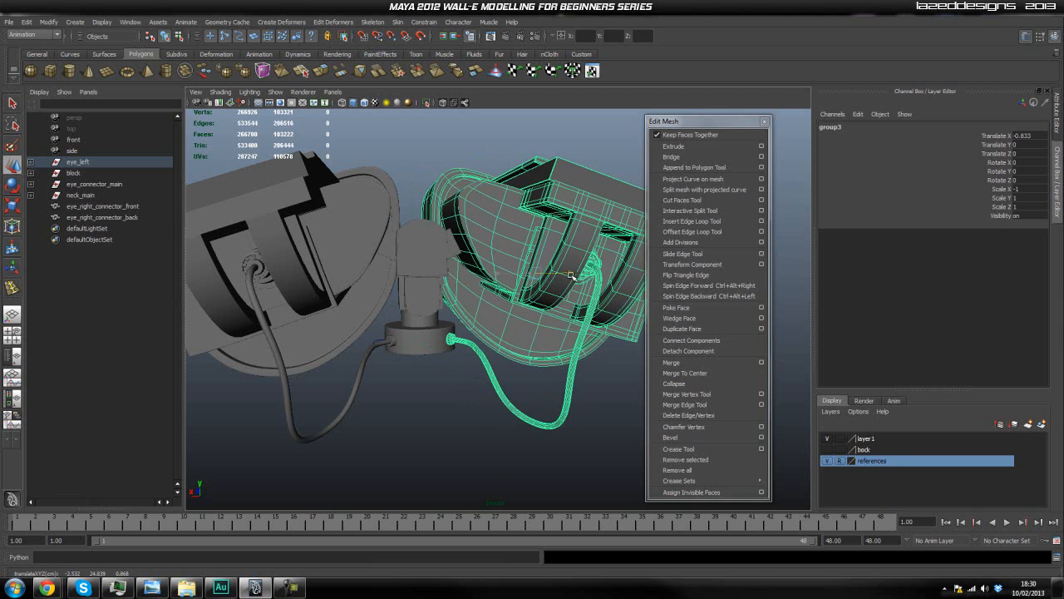
{"action": "scroll", "coordinate": [414, 357], "scroll_direction": "up", "scroll_amount": 5}
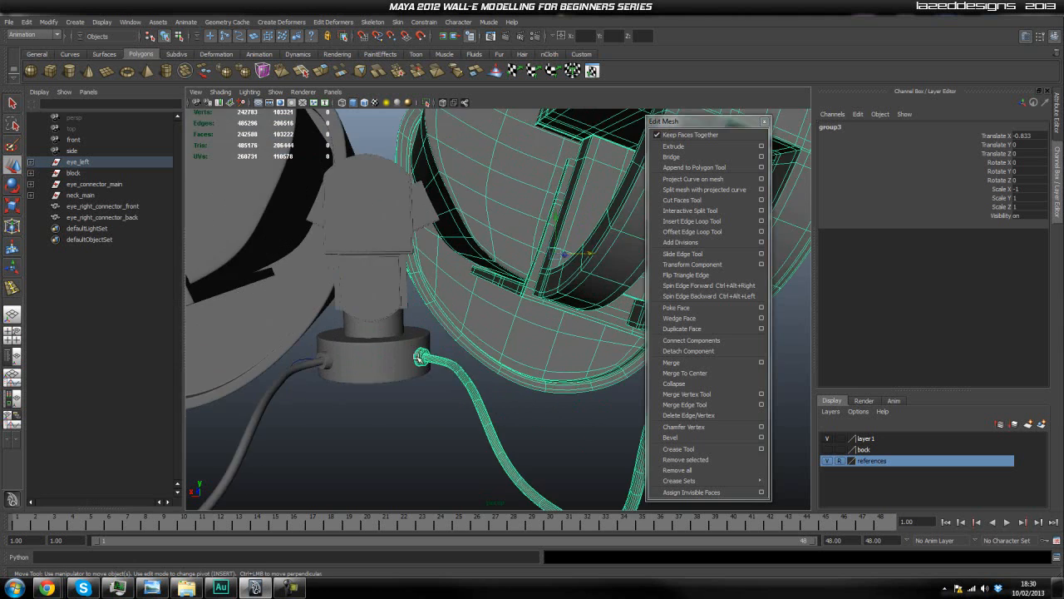
{"action": "left_click_drag", "start_coordinate": [620, 224], "coordinate": [413, 245]}
{"action": "scroll", "coordinate": [621, 226], "scroll_direction": "down", "scroll_amount": 6}
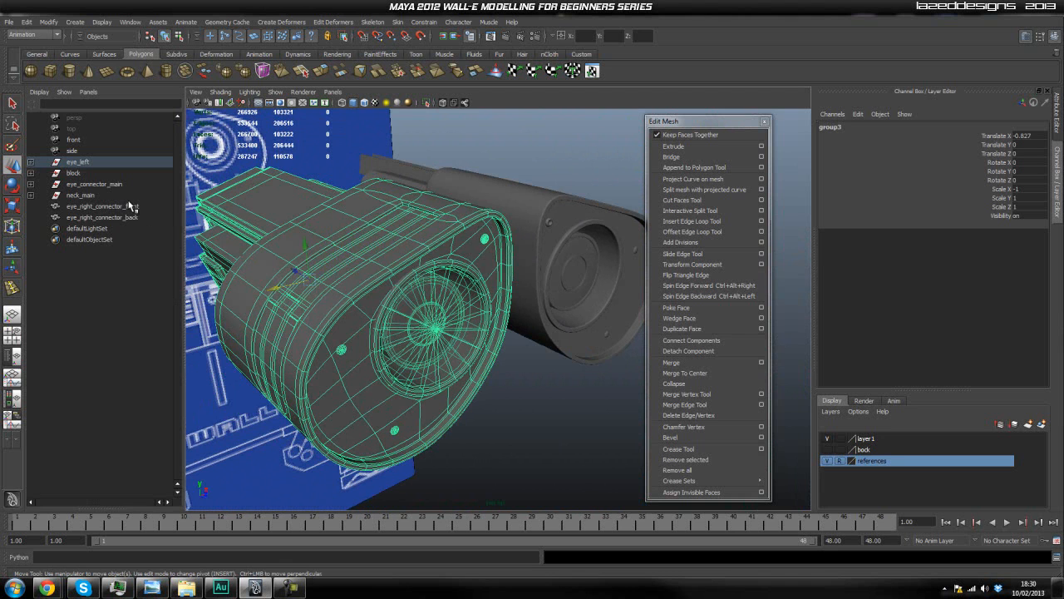
Unparent the mirrored group3 from eye_left and check the pieces it contains.
{"action": "key", "text": "ctrl+shift+d"}
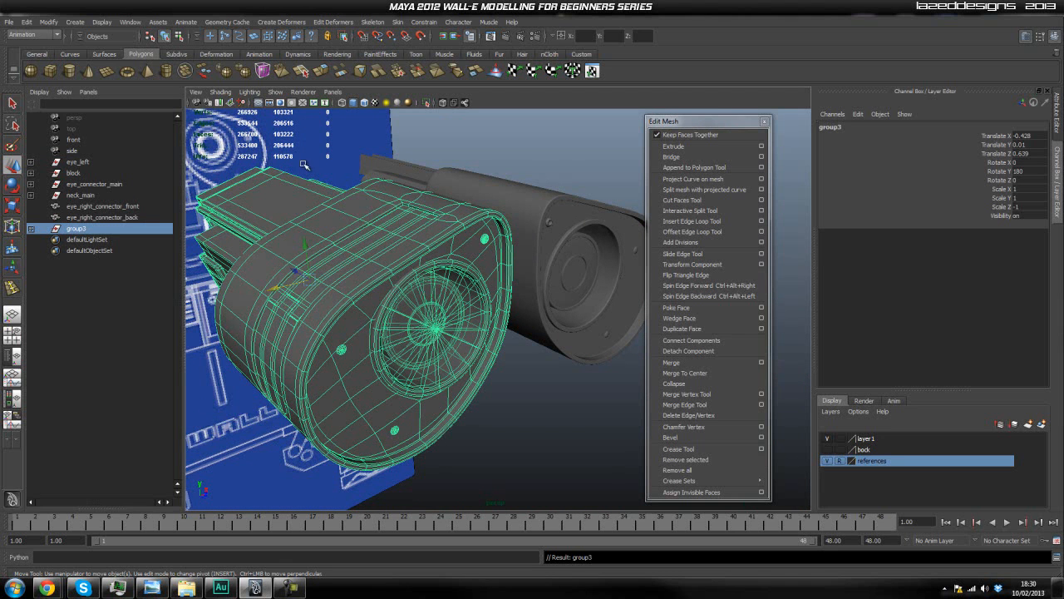
{"action": "left_click", "coordinate": [32, 229]}
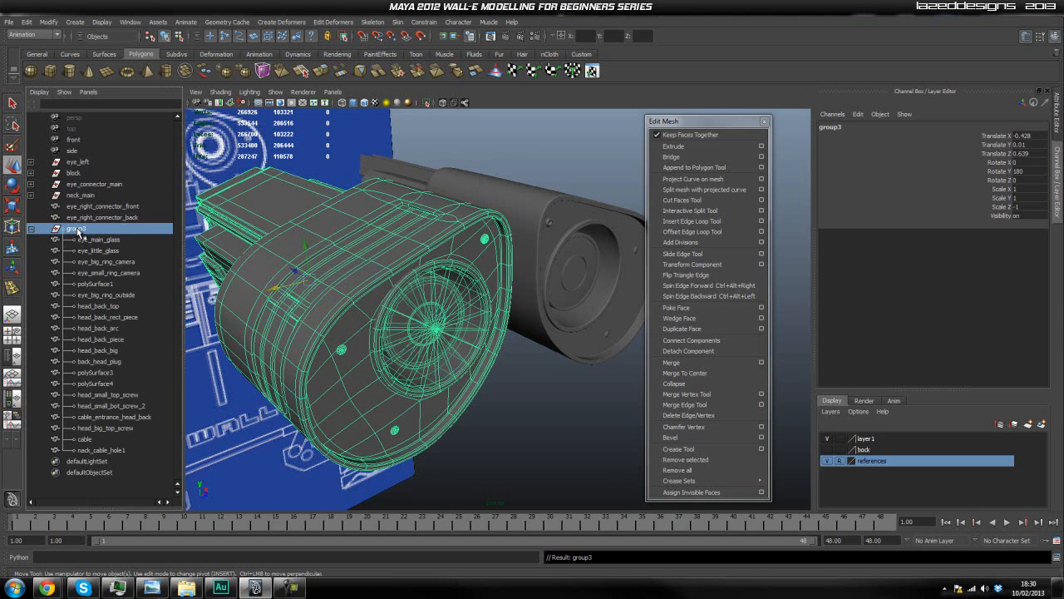
{"action": "left_click", "coordinate": [32, 230]}
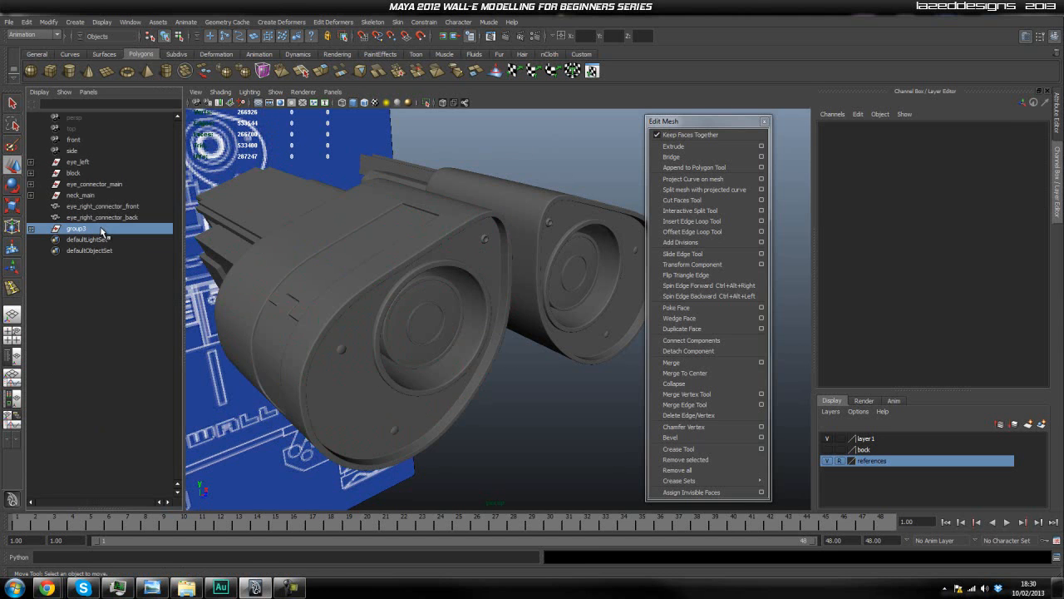
Rename the mirrored group3 as eye_right.
{"action": "left_click", "coordinate": [108, 230]}
{"action": "key", "text": "f"}
{"action": "scroll", "coordinate": [437, 280], "scroll_direction": "up", "scroll_amount": 10}
{"action": "scroll", "coordinate": [437, 281], "scroll_direction": "down", "scroll_amount": 8}
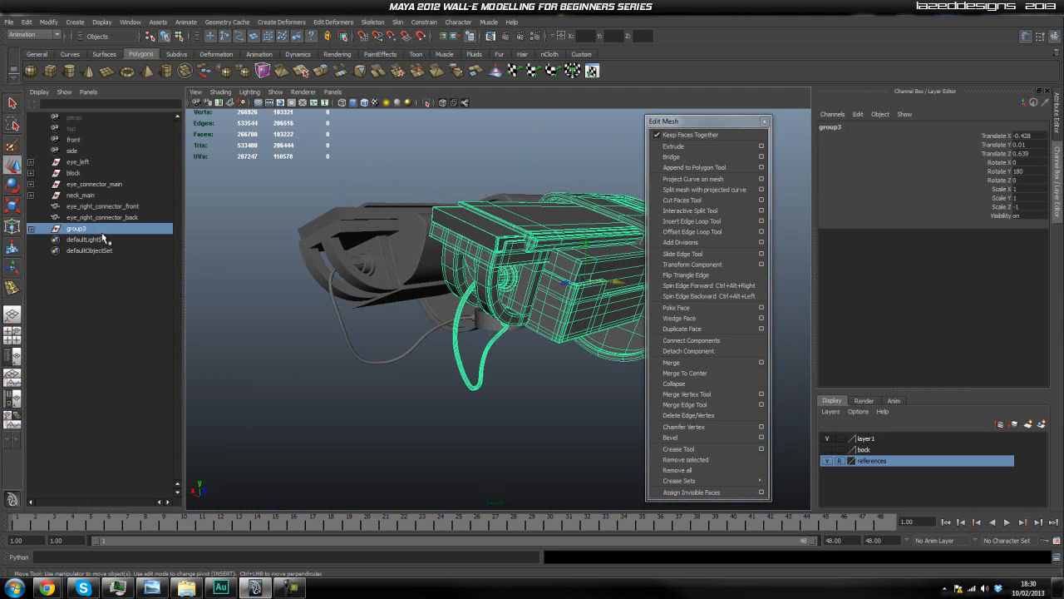
{"action": "double_click", "coordinate": [102, 232]}
{"action": "type", "text": "eye_right"}
{"action": "key", "text": "Return"}
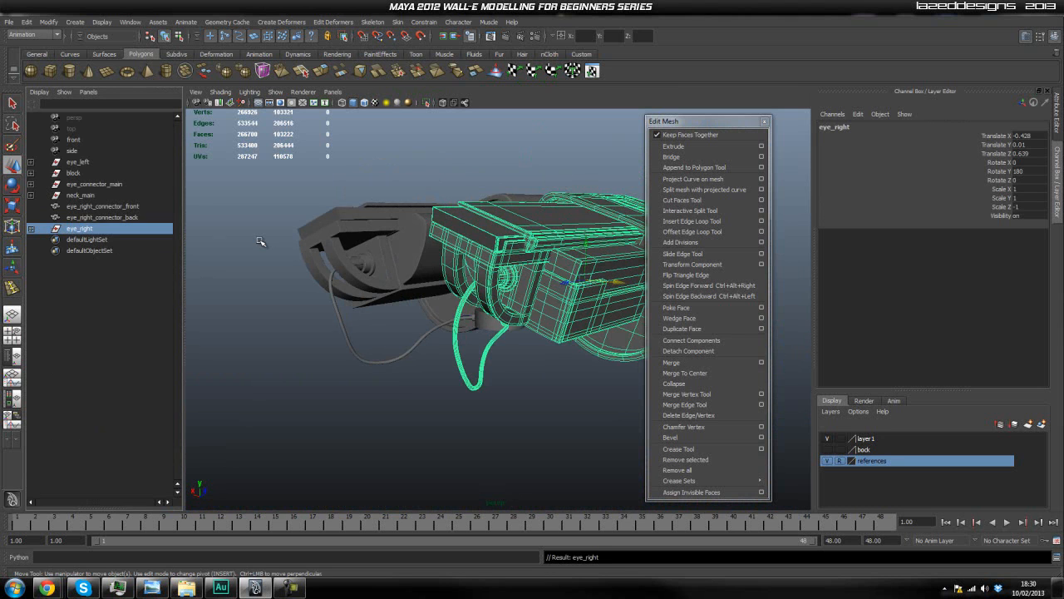
Parent eye_right_connector_front and eye_right_connector_back under the eye_right group.
{"action": "left_click", "coordinate": [129, 217]}
{"action": "left_click", "coordinate": [130, 209], "text": "ctrl"}
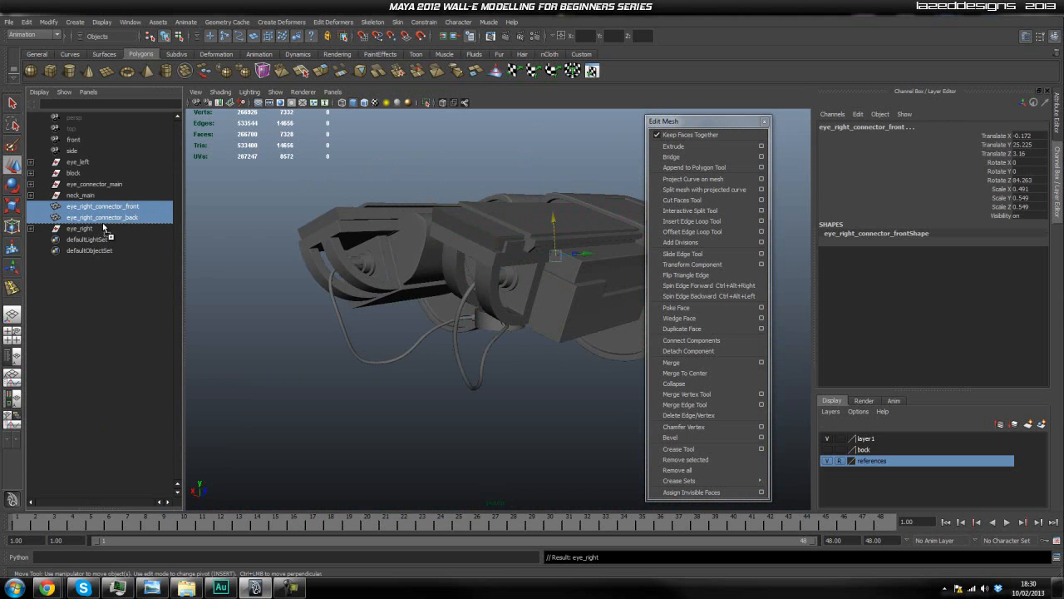
{"action": "middle_click_drag", "start_coordinate": [102, 232], "coordinate": [102, 231]}
Adjust the position of the right eye's neck cable hole against the side of the neck base.
{"action": "left_click", "coordinate": [415, 379]}
{"action": "left_click_drag", "start_coordinate": [461, 394], "coordinate": [491, 387], "text": "alt"}
{"action": "right_click_drag", "start_coordinate": [491, 388], "coordinate": [539, 374], "text": "alt"}
{"action": "middle_click_drag", "start_coordinate": [538, 374], "coordinate": [499, 366], "text": "alt"}
{"action": "left_click_drag", "start_coordinate": [499, 367], "coordinate": [492, 388], "text": "alt"}
{"action": "scroll", "coordinate": [490, 366], "scroll_direction": "up", "scroll_amount": 6}
{"action": "scroll", "coordinate": [472, 377], "scroll_direction": "up", "scroll_amount": 5}
{"action": "left_click", "coordinate": [549, 380]}
{"action": "left_click_drag", "start_coordinate": [568, 385], "coordinate": [548, 353], "text": "alt"}
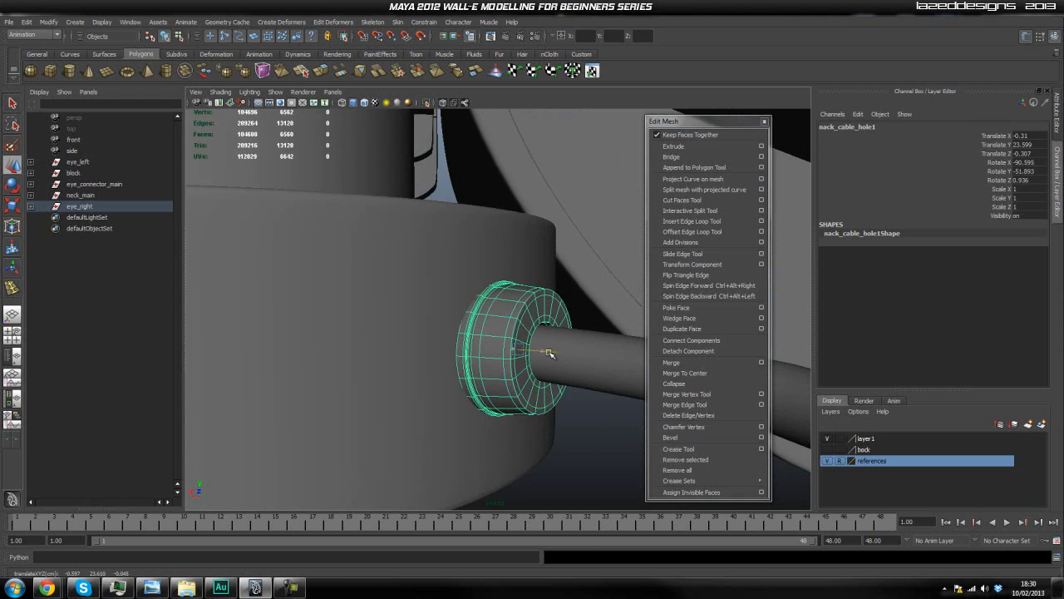
{"action": "left_click", "coordinate": [580, 437]}
Examine both eyes, their connectors and the neck from several angles, including against the blueprint references.
{"action": "scroll", "coordinate": [577, 430], "scroll_direction": "down", "scroll_amount": 6}
{"action": "scroll", "coordinate": [577, 430], "scroll_direction": "down", "scroll_amount": 4}
{"action": "left_click_drag", "start_coordinate": [532, 421], "coordinate": [285, 388], "text": "alt"}
{"action": "scroll", "coordinate": [533, 417], "scroll_direction": "down", "scroll_amount": 4}
{"action": "scroll", "coordinate": [407, 411], "scroll_direction": "up", "scroll_amount": 4}
{"action": "scroll", "coordinate": [394, 311], "scroll_direction": "up", "scroll_amount": 3}
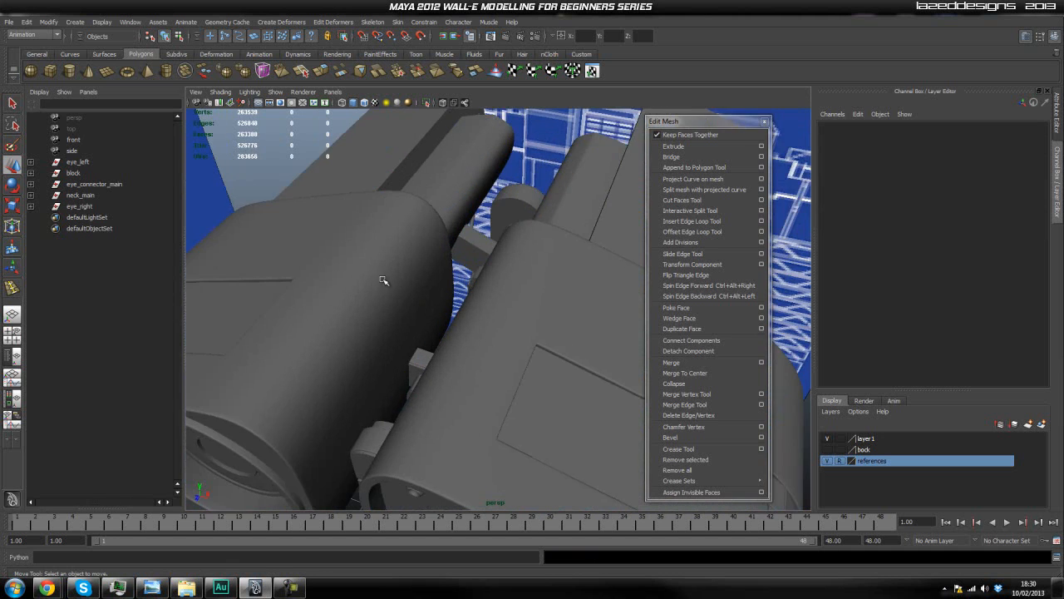
{"action": "left_click_drag", "start_coordinate": [394, 311], "coordinate": [340, 403], "text": "alt"}
{"action": "right_click_drag", "start_coordinate": [340, 404], "coordinate": [701, 368], "text": "alt"}
{"action": "right_click_drag", "start_coordinate": [432, 357], "coordinate": [607, 333], "text": "alt"}
{"action": "middle_click_drag", "start_coordinate": [349, 391], "coordinate": [487, 211], "text": "alt"}
{"action": "right_click_drag", "start_coordinate": [487, 211], "coordinate": [377, 477], "text": "alt"}
{"action": "left_click_drag", "start_coordinate": [378, 477], "coordinate": [425, 341], "text": "alt"}
{"action": "middle_click_drag", "start_coordinate": [424, 342], "coordinate": [430, 311], "text": "alt"}
{"action": "left_click_drag", "start_coordinate": [429, 311], "coordinate": [423, 380], "text": "alt"}
{"action": "middle_click_drag", "start_coordinate": [299, 260], "coordinate": [357, 288], "text": "alt"}
{"action": "left_click_drag", "start_coordinate": [409, 362], "coordinate": [433, 366], "text": "alt"}
{"action": "middle_click_drag", "start_coordinate": [337, 336], "coordinate": [376, 371], "text": "alt"}
{"action": "left_click_drag", "start_coordinate": [376, 371], "coordinate": [541, 503], "text": "alt"}
{"action": "left_click_drag", "start_coordinate": [342, 333], "coordinate": [421, 421], "text": "alt"}
{"action": "scroll", "coordinate": [381, 397], "scroll_direction": "down", "scroll_amount": 2}
{"action": "scroll", "coordinate": [380, 381], "scroll_direction": "down", "scroll_amount": 10}
{"action": "middle_click_drag", "start_coordinate": [420, 421], "coordinate": [403, 370], "text": "alt"}
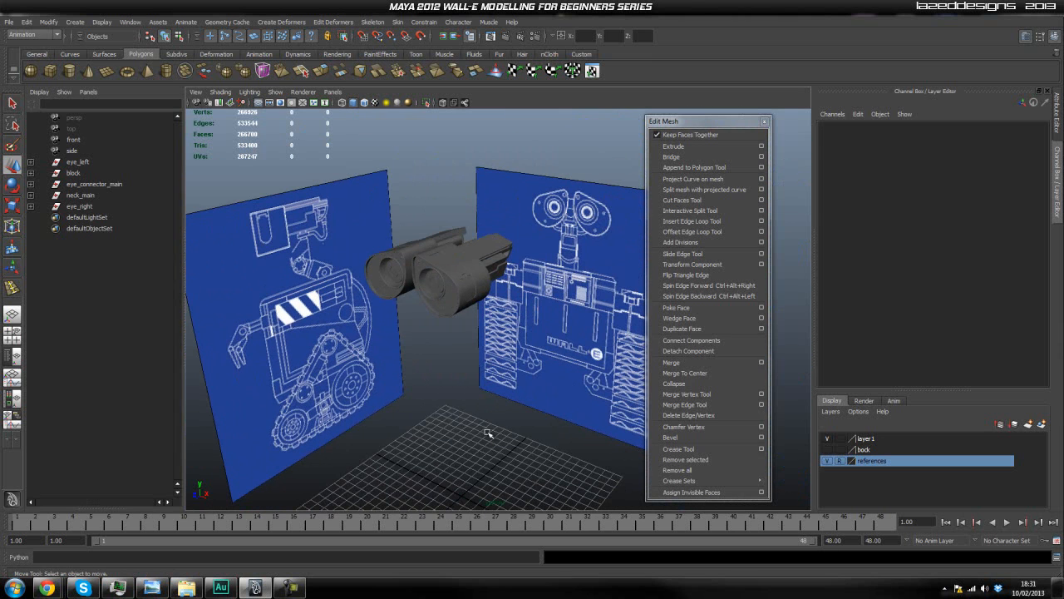
Center the pivot of the eye_connector_main group and select the eye_left group.
{"action": "left_click", "coordinate": [123, 184]}
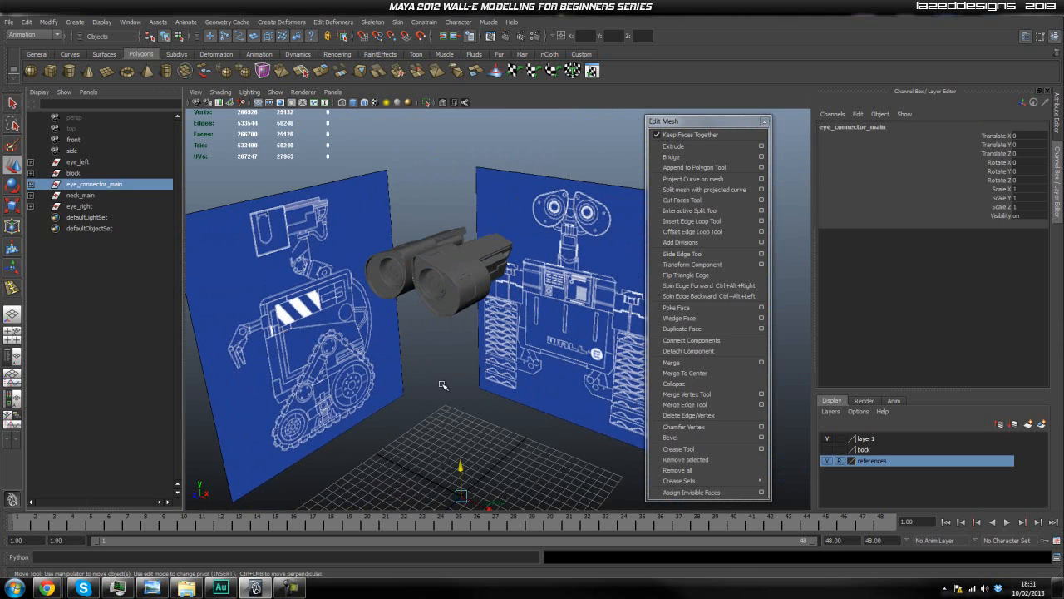
{"action": "key", "text": "f"}
{"action": "key", "text": "space"}
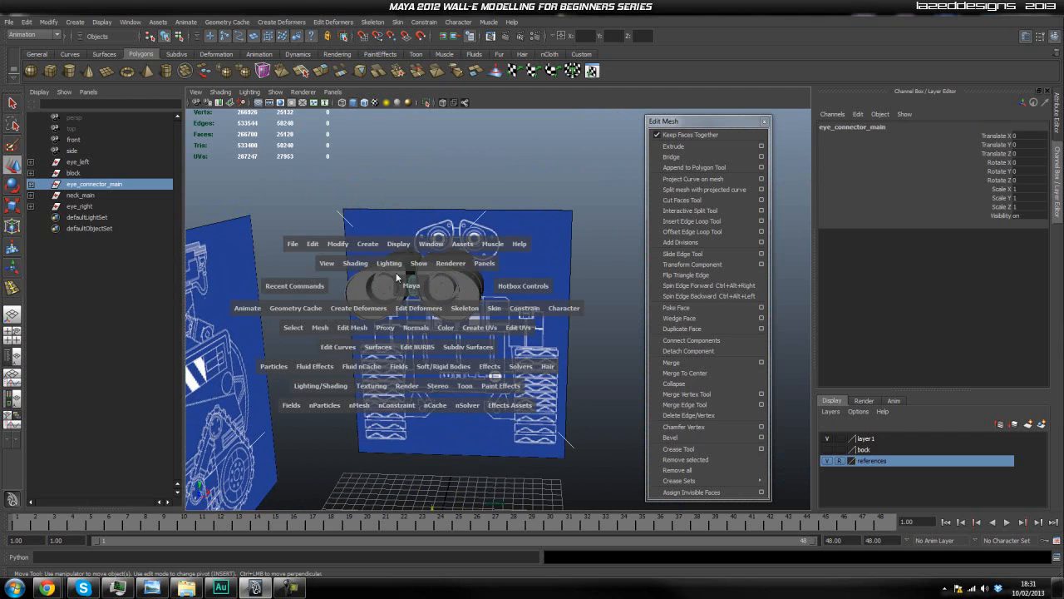
{"action": "left_click", "coordinate": [337, 243]}
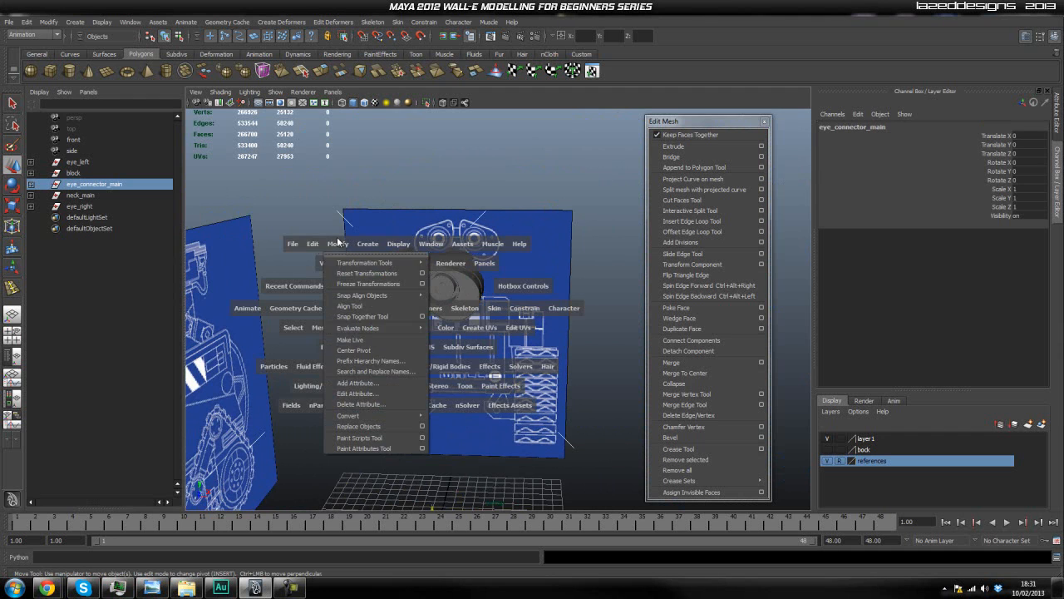
{"action": "left_click", "coordinate": [375, 350]}
{"action": "left_click", "coordinate": [79, 162]}
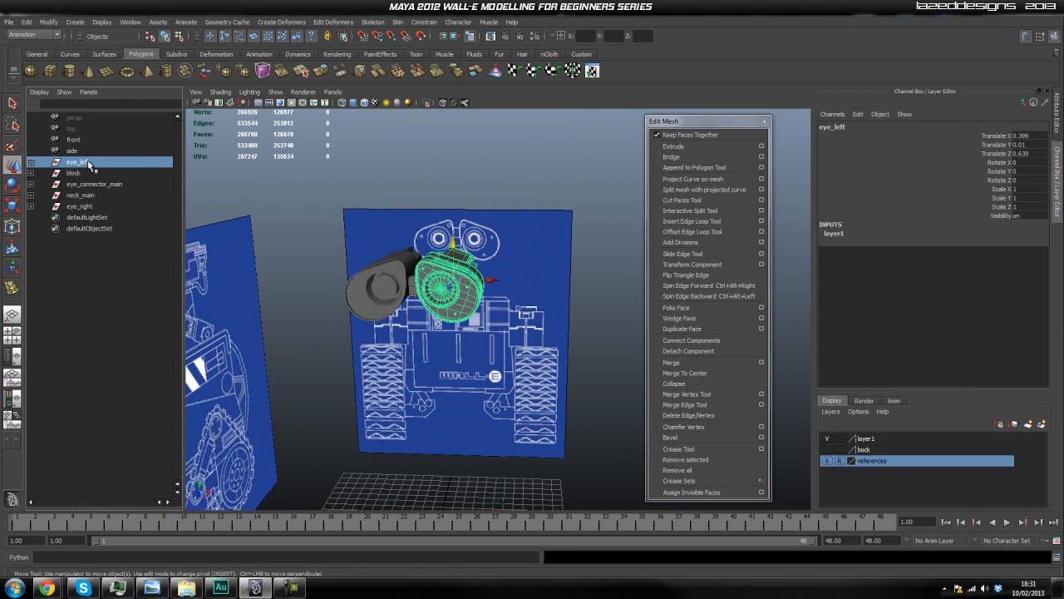
Check which parts the block, eye_connector_main, neck_main and eye_right groups hold by highlighting each one on the model.
{"action": "left_click", "coordinate": [66, 173]}
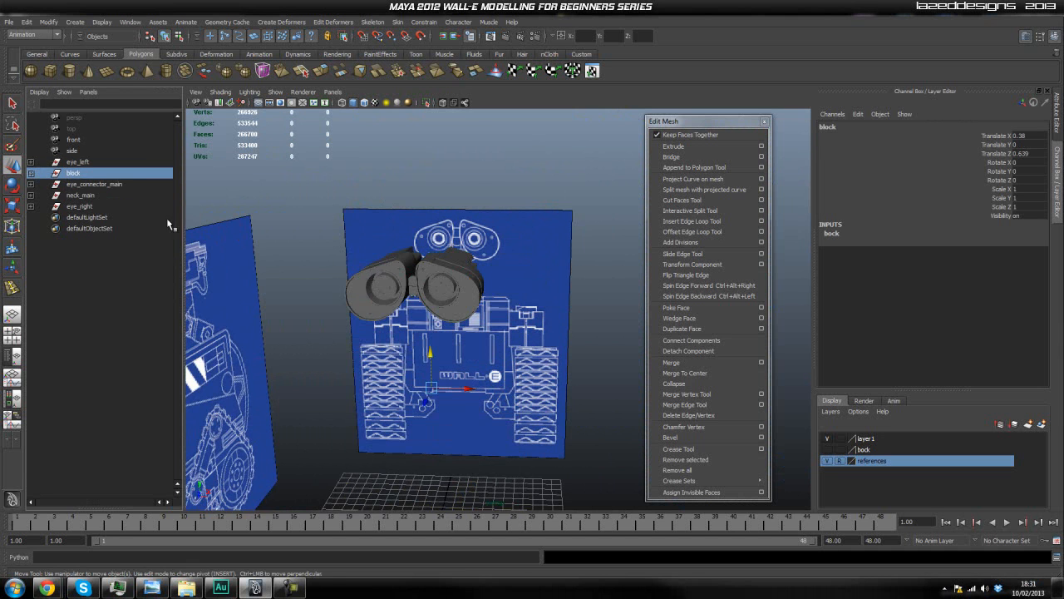
{"action": "left_click", "coordinate": [84, 187]}
{"action": "left_click_drag", "start_coordinate": [366, 245], "coordinate": [296, 244], "text": "alt"}
{"action": "scroll", "coordinate": [332, 279], "scroll_direction": "up", "scroll_amount": 4}
{"action": "left_click", "coordinate": [77, 196]}
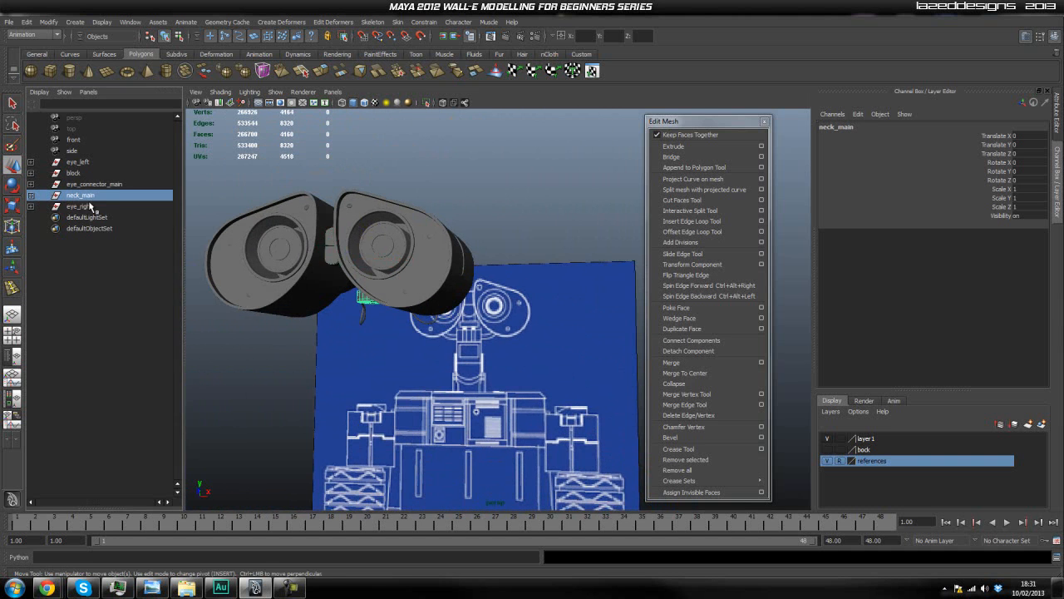
{"action": "left_click_drag", "start_coordinate": [353, 277], "coordinate": [470, 266], "text": "alt"}
{"action": "left_click", "coordinate": [97, 208]}
{"action": "left_click_drag", "start_coordinate": [478, 152], "coordinate": [509, 239], "text": "alt"}
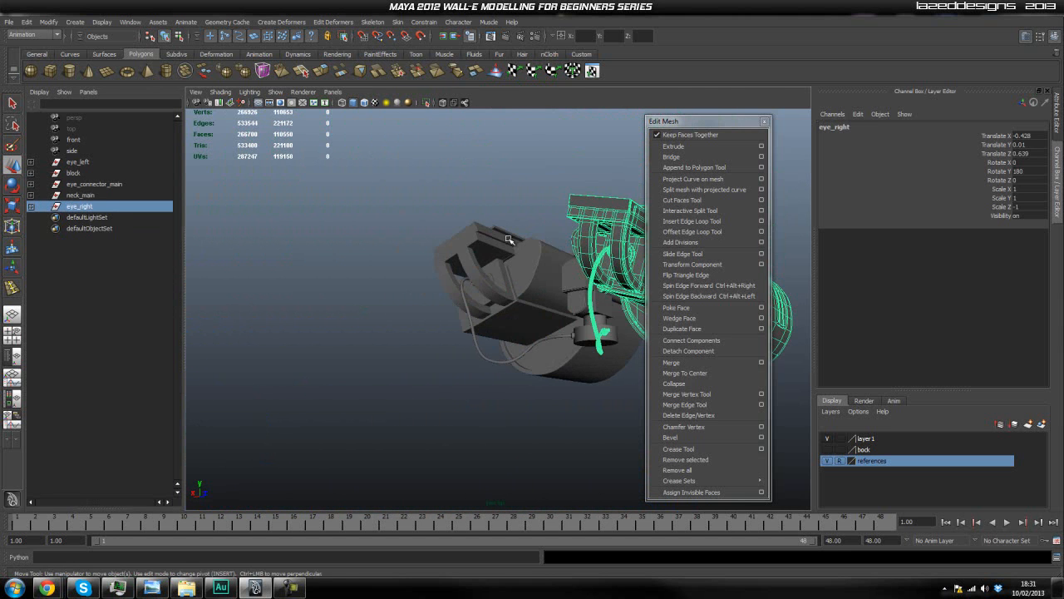
Inspect the eye_left and eye_right groups and their cables from behind and from the front.
{"action": "left_click", "coordinate": [79, 163]}
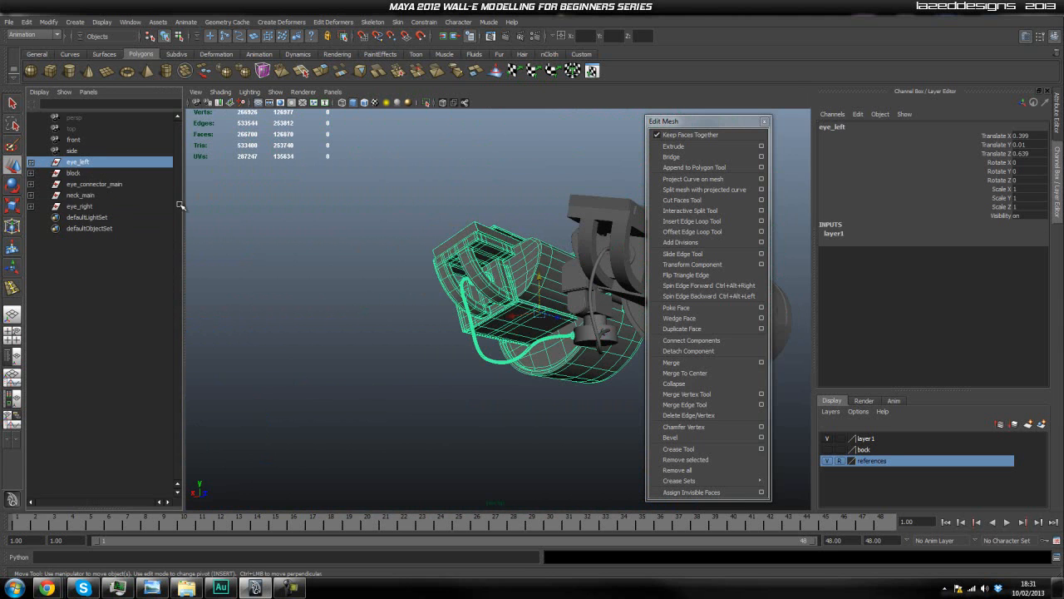
{"action": "left_click_drag", "start_coordinate": [519, 358], "coordinate": [589, 361], "text": "alt"}
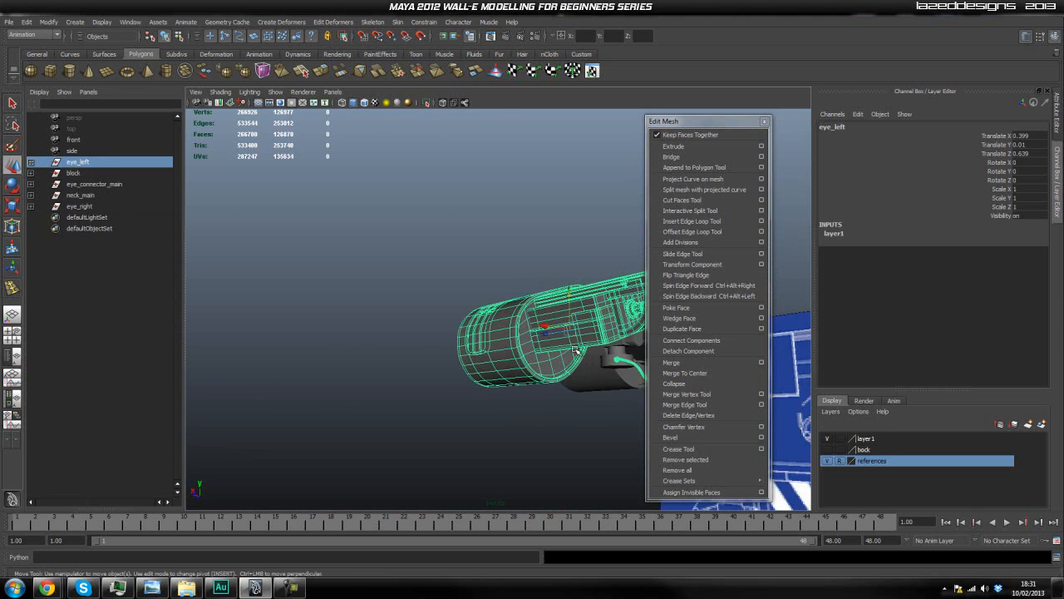
{"action": "middle_click_drag", "start_coordinate": [588, 361], "coordinate": [486, 363], "text": "alt"}
{"action": "left_click", "coordinate": [459, 450]}
{"action": "left_click_drag", "start_coordinate": [466, 424], "coordinate": [382, 357], "text": "alt"}
{"action": "left_click", "coordinate": [83, 207]}
{"action": "left_click_drag", "start_coordinate": [246, 290], "coordinate": [510, 373], "text": "alt"}
{"action": "left_click", "coordinate": [458, 425]}
{"action": "middle_click_drag", "start_coordinate": [460, 332], "coordinate": [487, 338], "text": "alt"}
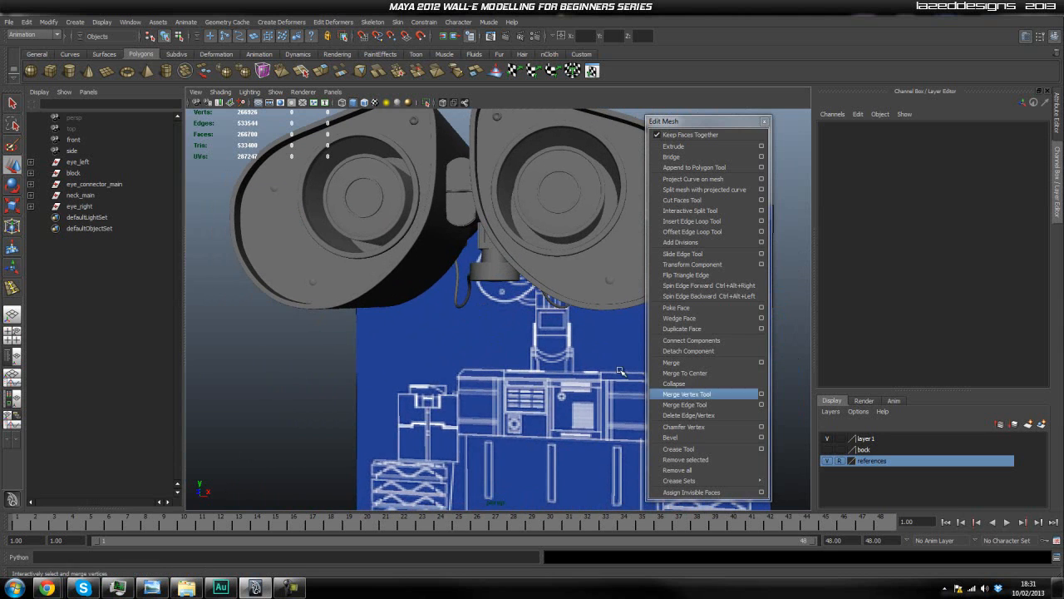
Empty layer1 of its objects and rename the layer as head.
{"action": "right_click", "coordinate": [871, 438]}
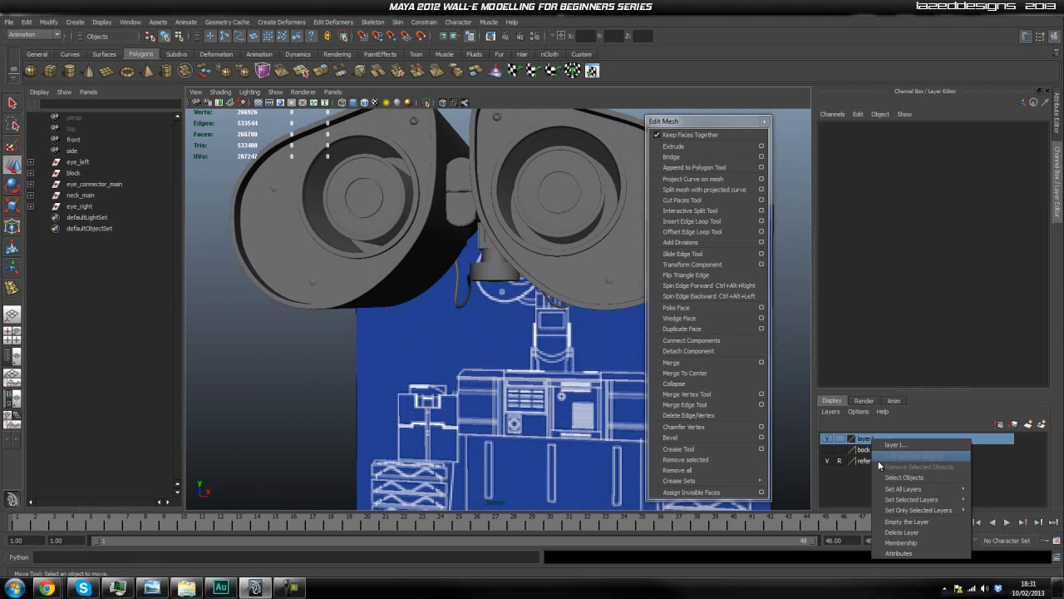
{"action": "left_click", "coordinate": [909, 522]}
{"action": "left_click", "coordinate": [873, 450]}
{"action": "double_click", "coordinate": [867, 438]}
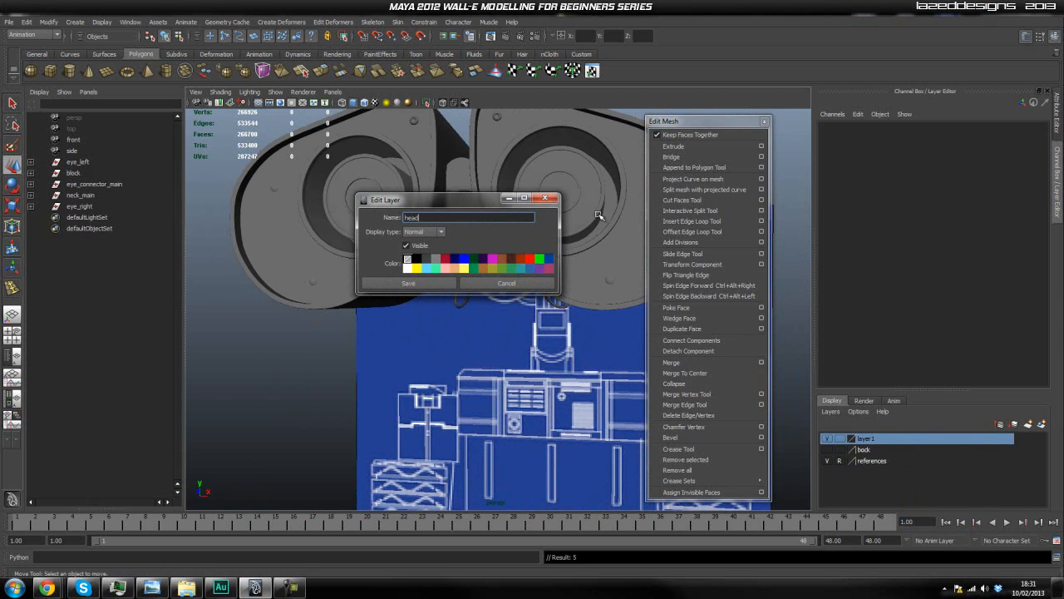
{"action": "left_click", "coordinate": [436, 283]}
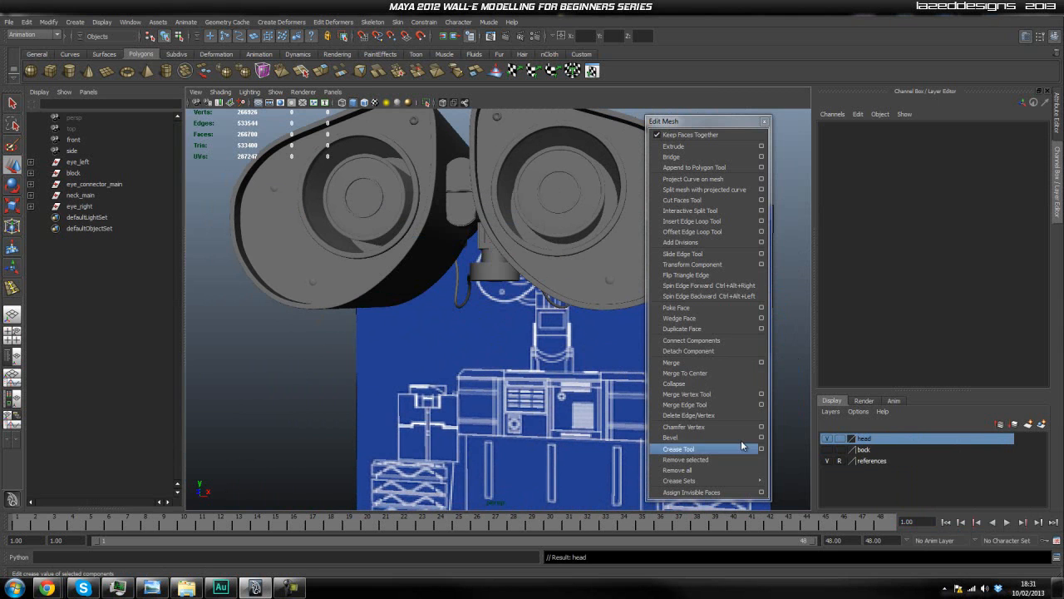
Add the eye_left and eye_right groups to the head layer.
{"action": "left_click", "coordinate": [90, 163]}
{"action": "scroll", "coordinate": [406, 254], "scroll_direction": "down", "scroll_amount": 4}
{"action": "left_click_drag", "start_coordinate": [407, 256], "coordinate": [472, 291], "text": "alt"}
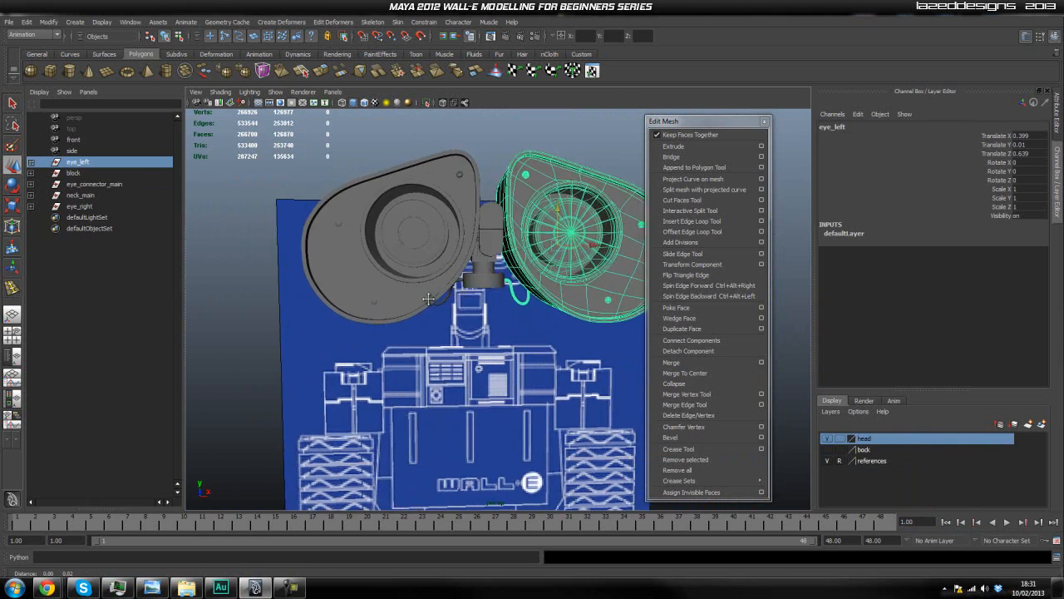
{"action": "middle_click_drag", "start_coordinate": [472, 291], "coordinate": [387, 336], "text": "alt"}
{"action": "left_click_drag", "start_coordinate": [388, 336], "coordinate": [346, 320], "text": "alt"}
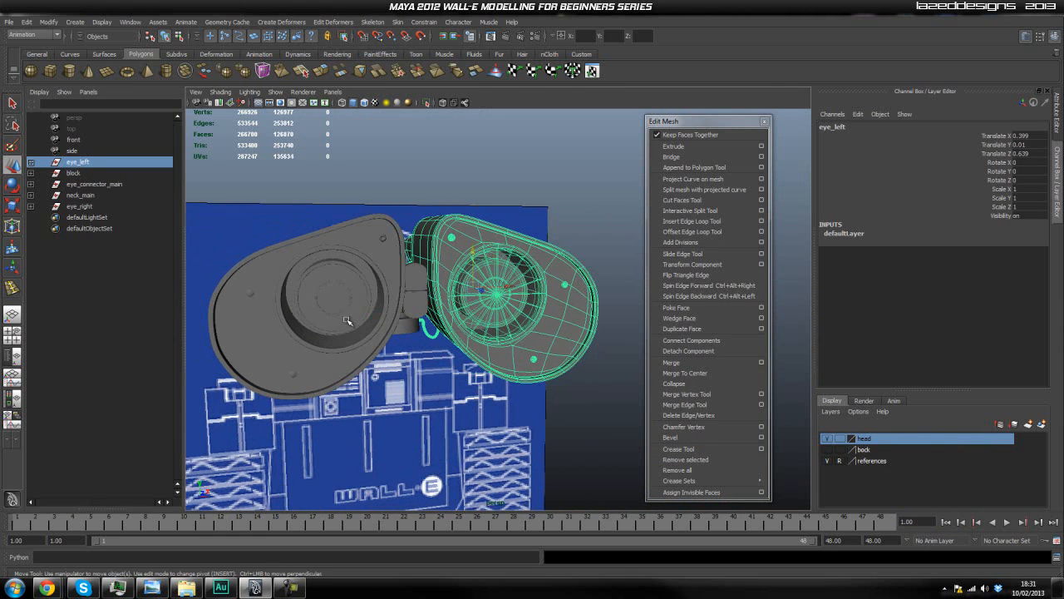
{"action": "left_click", "coordinate": [99, 206], "text": "ctrl"}
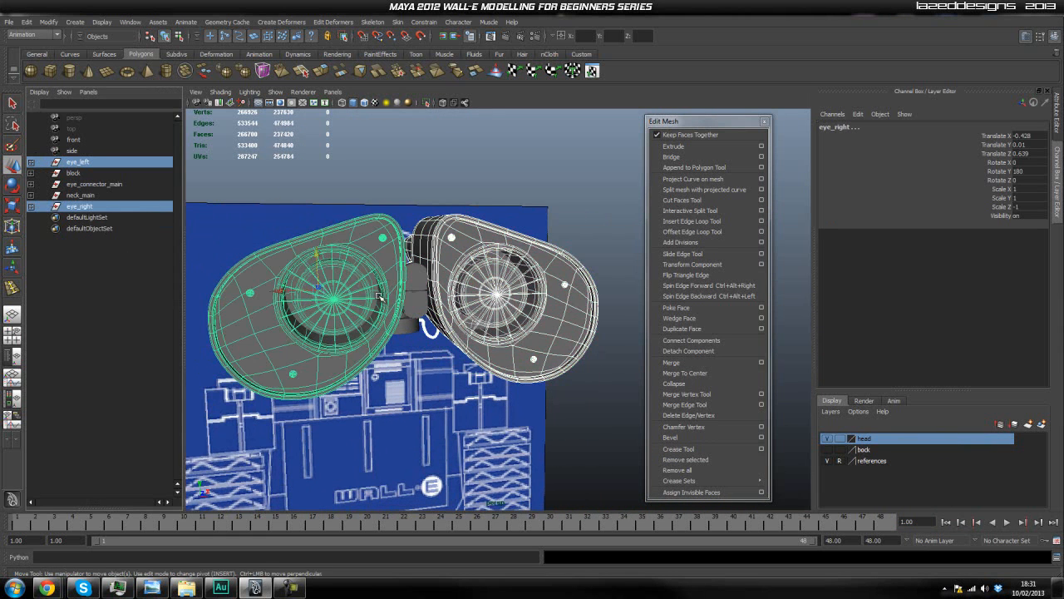
{"action": "left_click_drag", "start_coordinate": [459, 380], "coordinate": [402, 161], "text": "alt"}
{"action": "scroll", "coordinate": [433, 274], "scroll_direction": "down", "scroll_amount": 5}
{"action": "left_click_drag", "start_coordinate": [444, 357], "coordinate": [549, 357], "text": "alt"}
{"action": "scroll", "coordinate": [540, 374], "scroll_direction": "down", "scroll_amount": 4}
{"action": "middle_click_drag", "start_coordinate": [525, 423], "coordinate": [538, 369], "text": "alt"}
{"action": "left_click_drag", "start_coordinate": [539, 370], "coordinate": [588, 378], "text": "alt"}
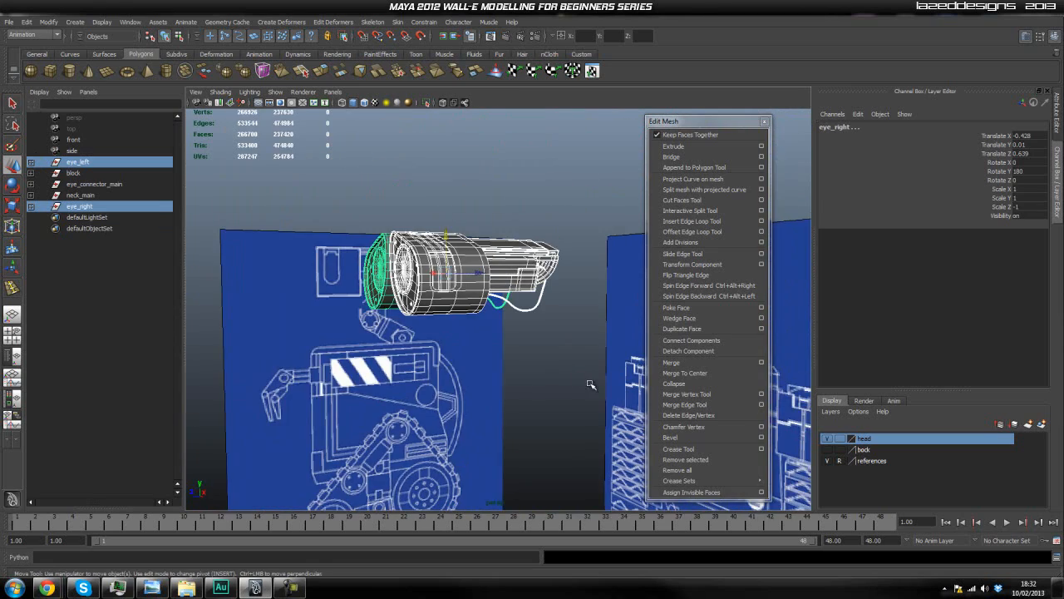
{"action": "right_click", "coordinate": [892, 445]}
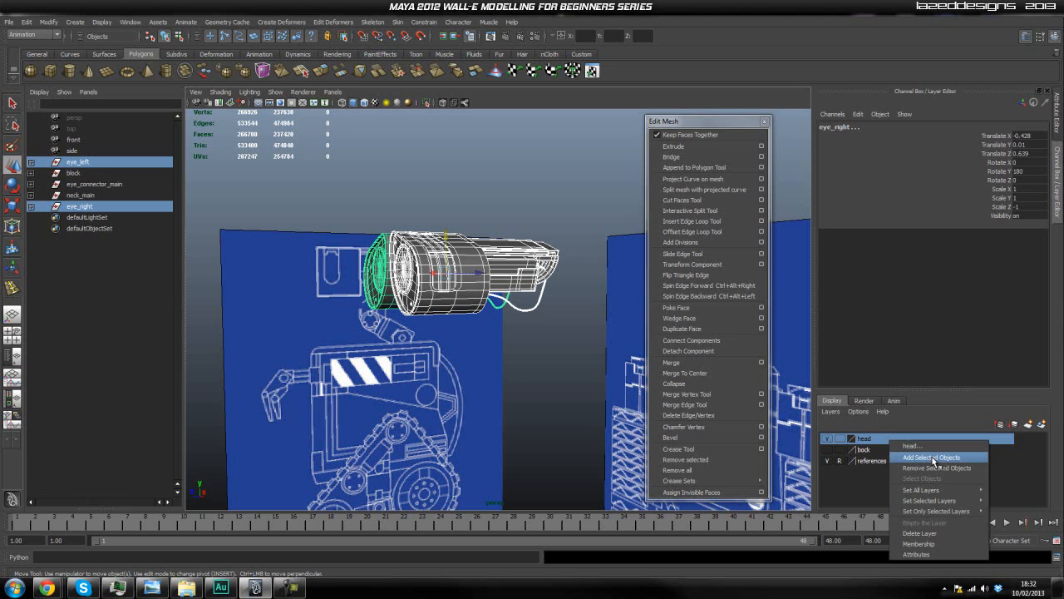
{"action": "left_click", "coordinate": [931, 458]}
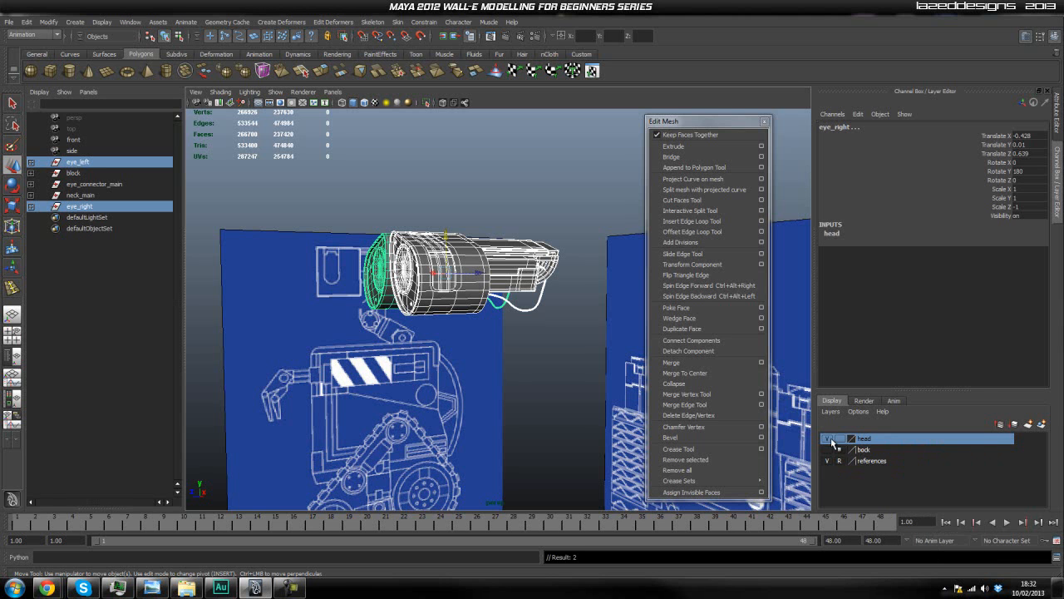
Hide the head layer and examine the eye connector and neck base on their own.
{"action": "left_click", "coordinate": [829, 440]}
{"action": "left_click", "coordinate": [546, 312]}
{"action": "scroll", "coordinate": [514, 304], "scroll_direction": "up", "scroll_amount": 5}
{"action": "middle_click_drag", "start_coordinate": [456, 271], "coordinate": [501, 362], "text": "alt"}
{"action": "left_click_drag", "start_coordinate": [501, 363], "coordinate": [408, 330], "text": "alt"}
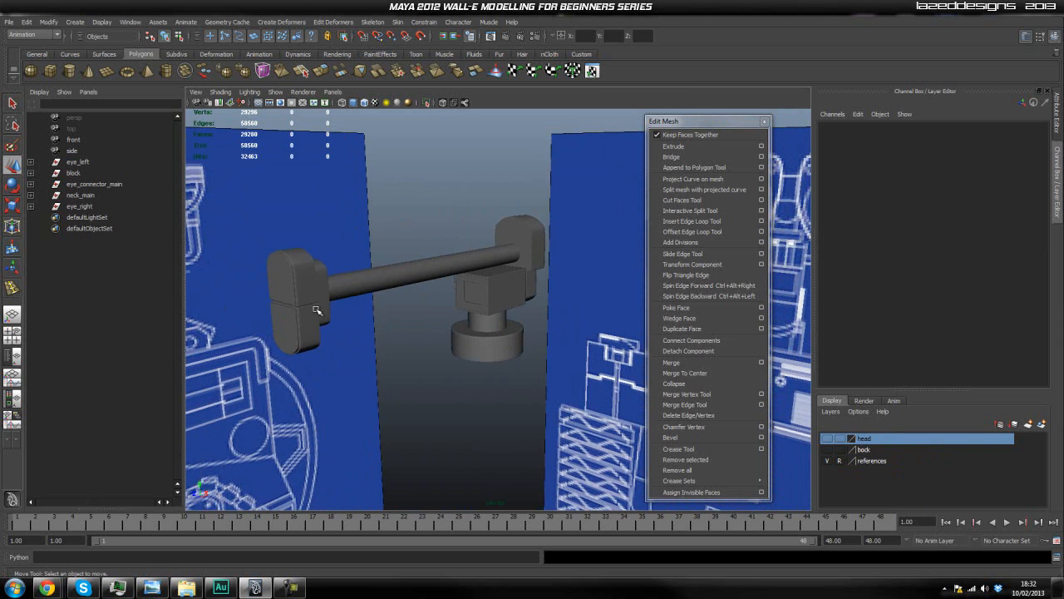
Create a new empty display layer and name it neck_layer.
{"action": "left_click", "coordinate": [906, 450]}
{"action": "left_click", "coordinate": [1043, 426]}
{"action": "left_click", "coordinate": [866, 441]}
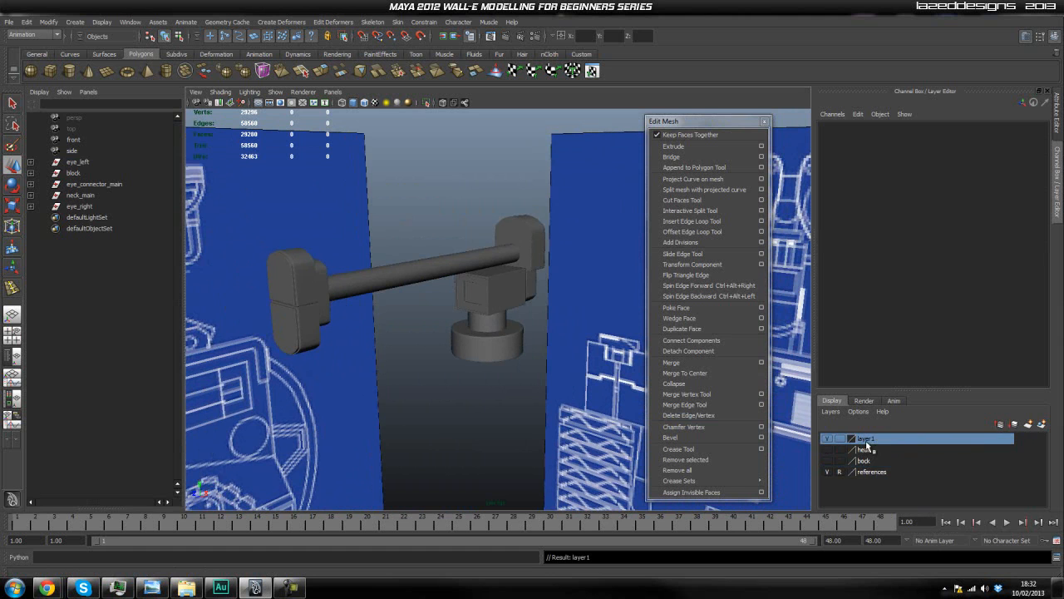
{"action": "double_click", "coordinate": [867, 439]}
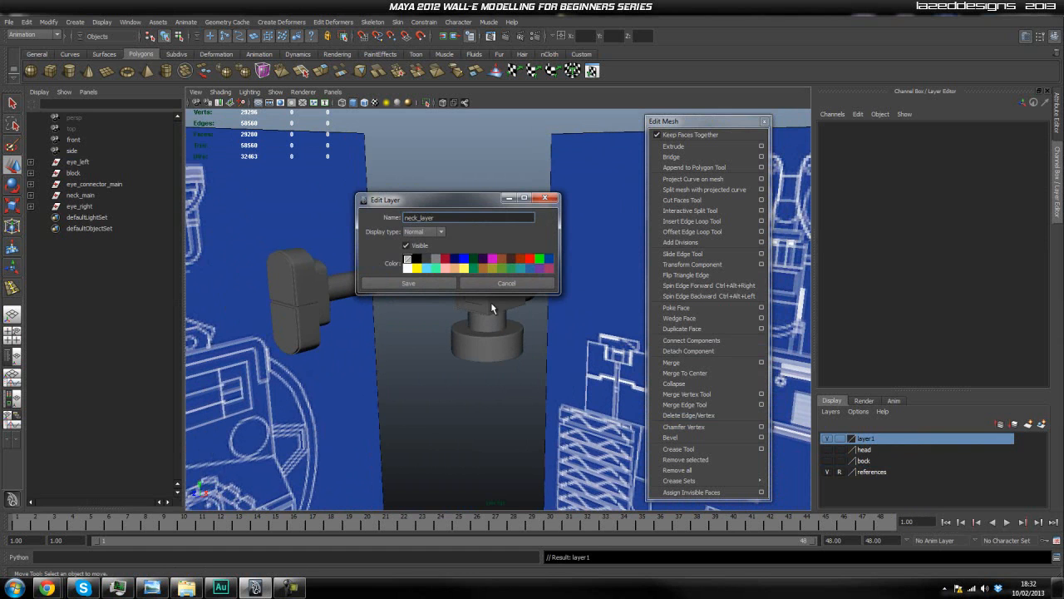
{"action": "left_click", "coordinate": [408, 283]}
Rename the head, bock and references layers as head_layer, bock_layer and references_layer.
{"action": "double_click", "coordinate": [868, 450]}
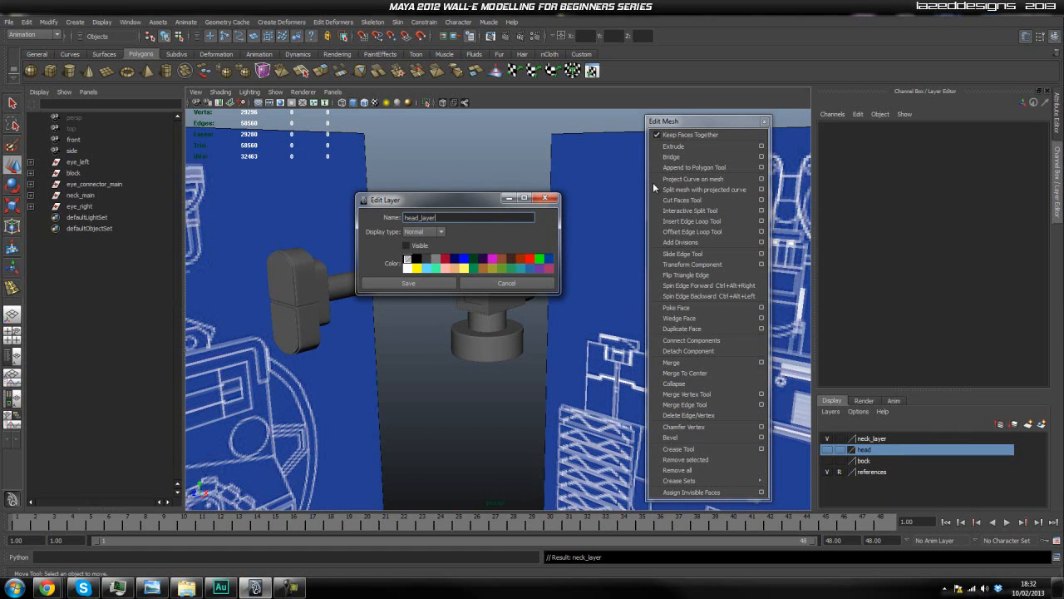
{"action": "left_click", "coordinate": [448, 282]}
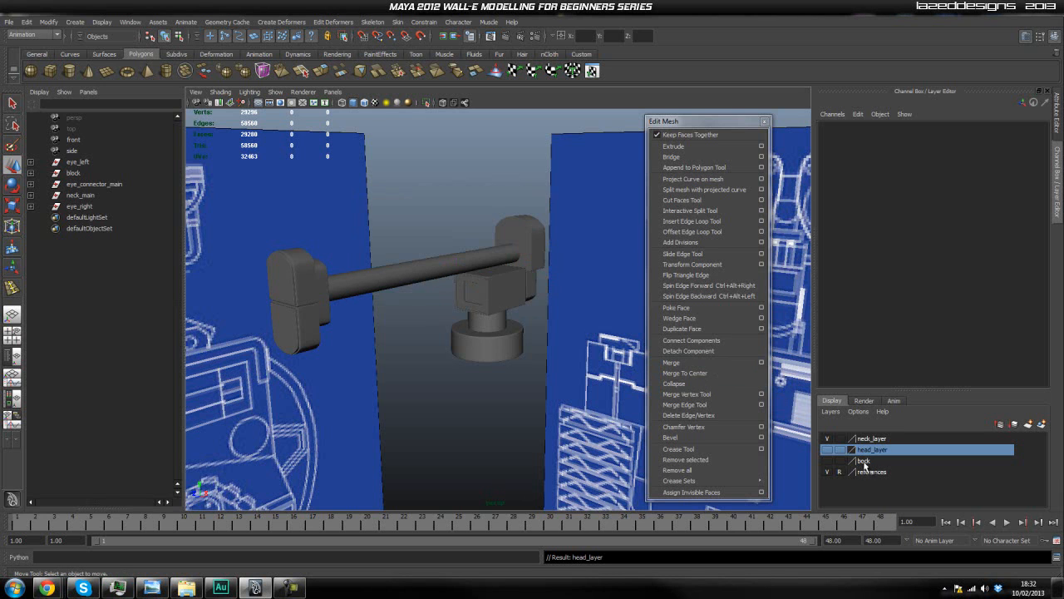
{"action": "double_click", "coordinate": [864, 460]}
{"action": "type", "text": "_layer"}
{"action": "left_click", "coordinate": [409, 283]}
{"action": "left_click", "coordinate": [902, 472]}
{"action": "double_click", "coordinate": [885, 473]}
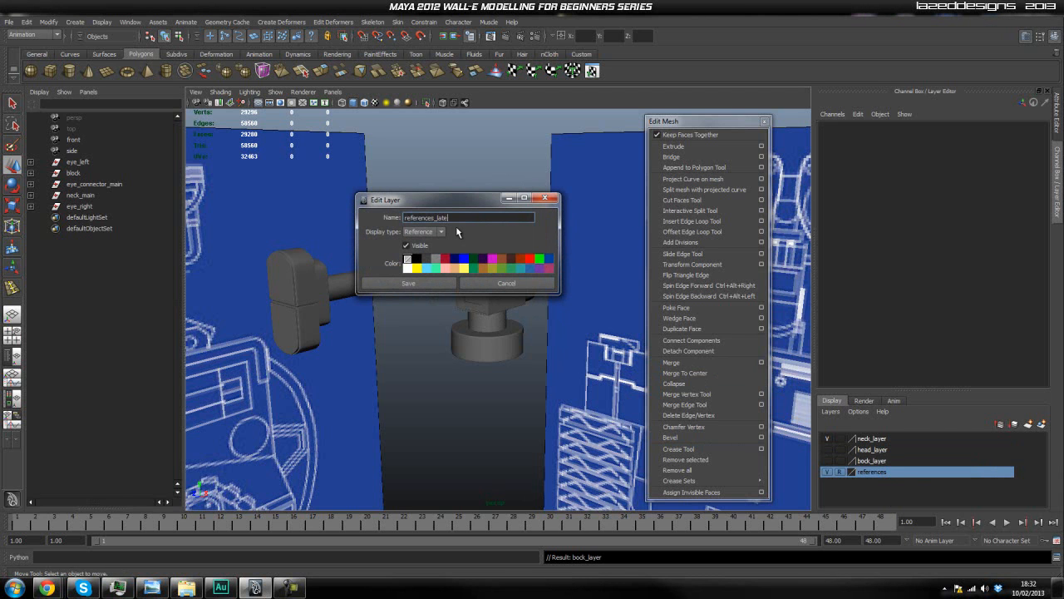
{"action": "left_click", "coordinate": [406, 283]}
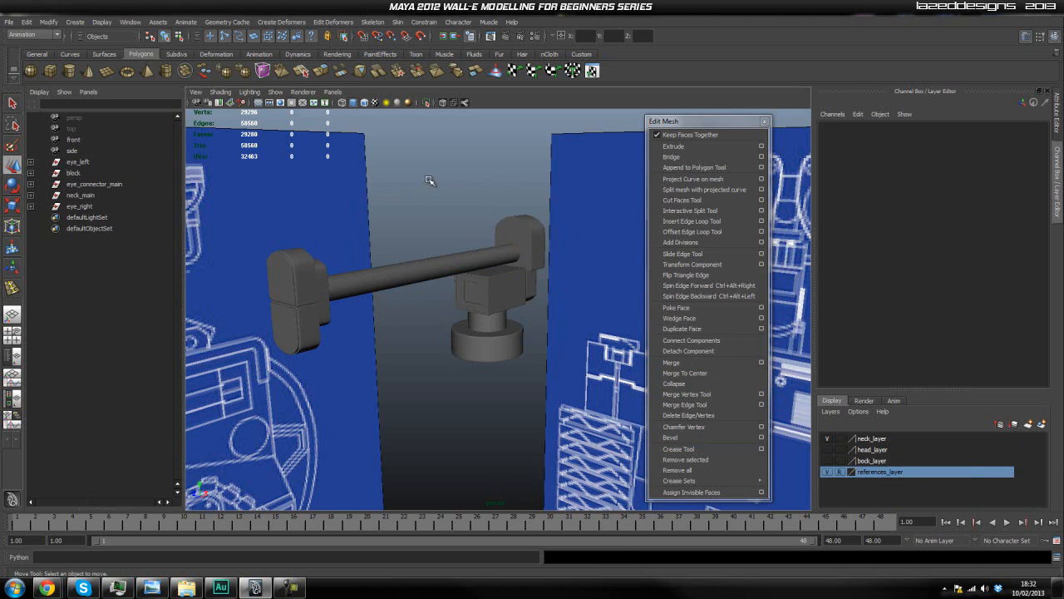
Add the eye_connector_main and neck_main groups to neck_layer.
{"action": "left_click", "coordinate": [75, 173]}
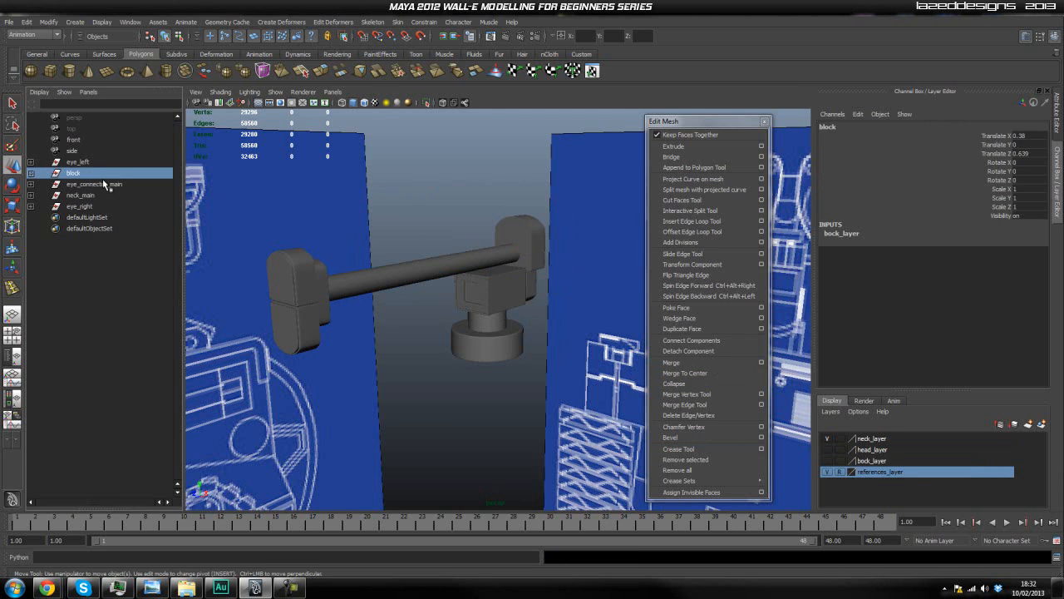
{"action": "left_click", "coordinate": [104, 196]}
{"action": "left_click", "coordinate": [100, 207], "text": "ctrl"}
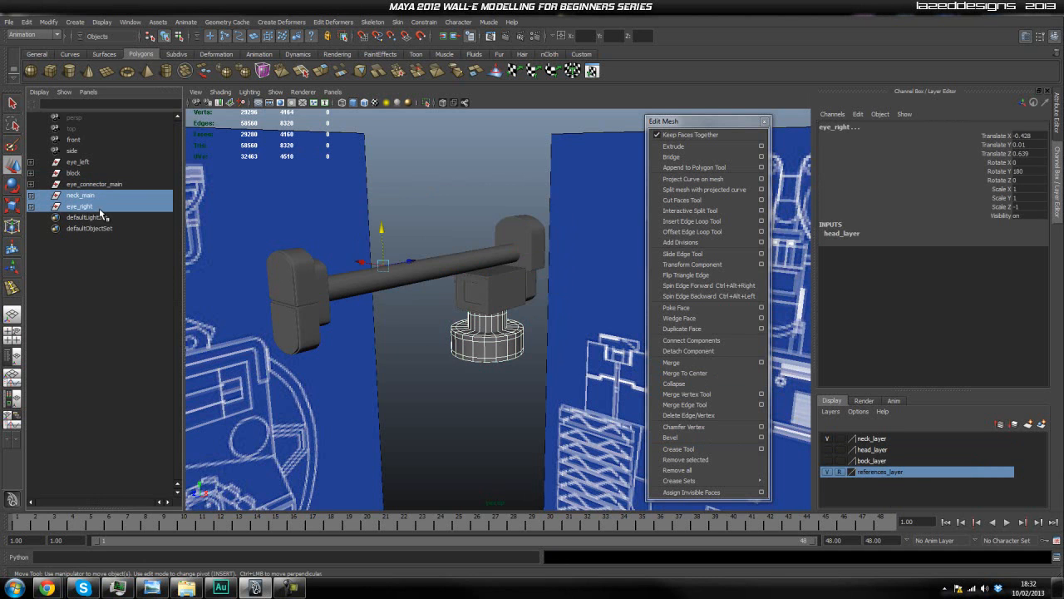
{"action": "left_click", "coordinate": [100, 208], "text": "ctrl"}
{"action": "left_click", "coordinate": [98, 185], "text": "ctrl"}
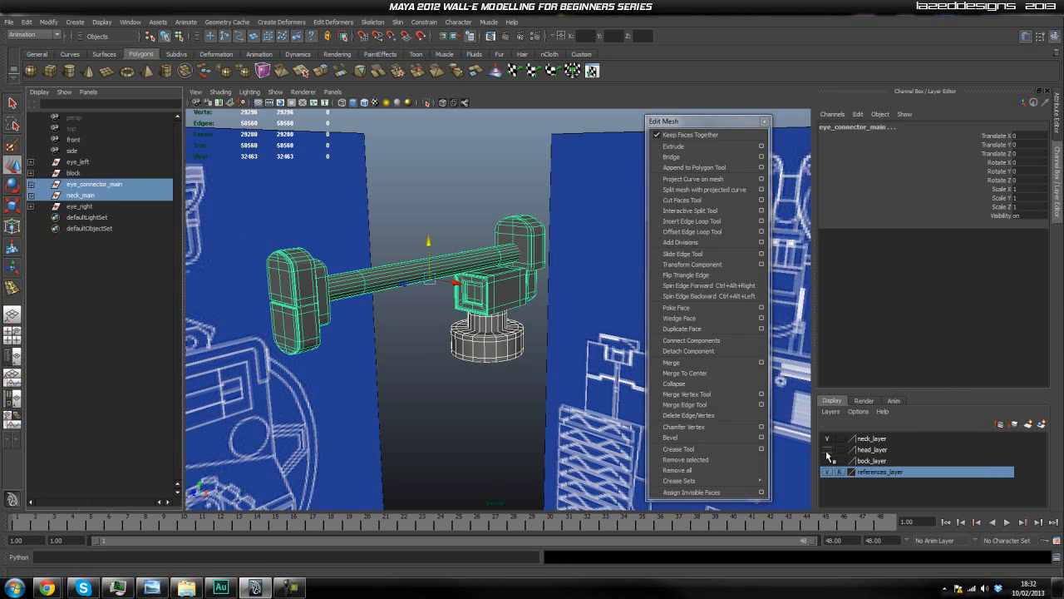
{"action": "left_click", "coordinate": [894, 439]}
{"action": "right_click", "coordinate": [906, 444]}
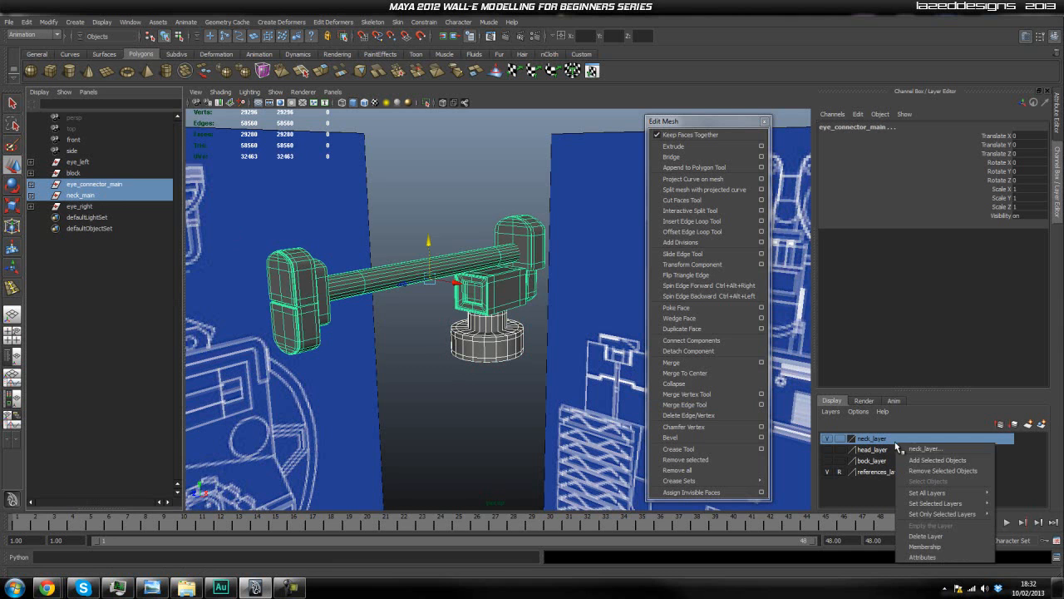
{"action": "left_click", "coordinate": [915, 459]}
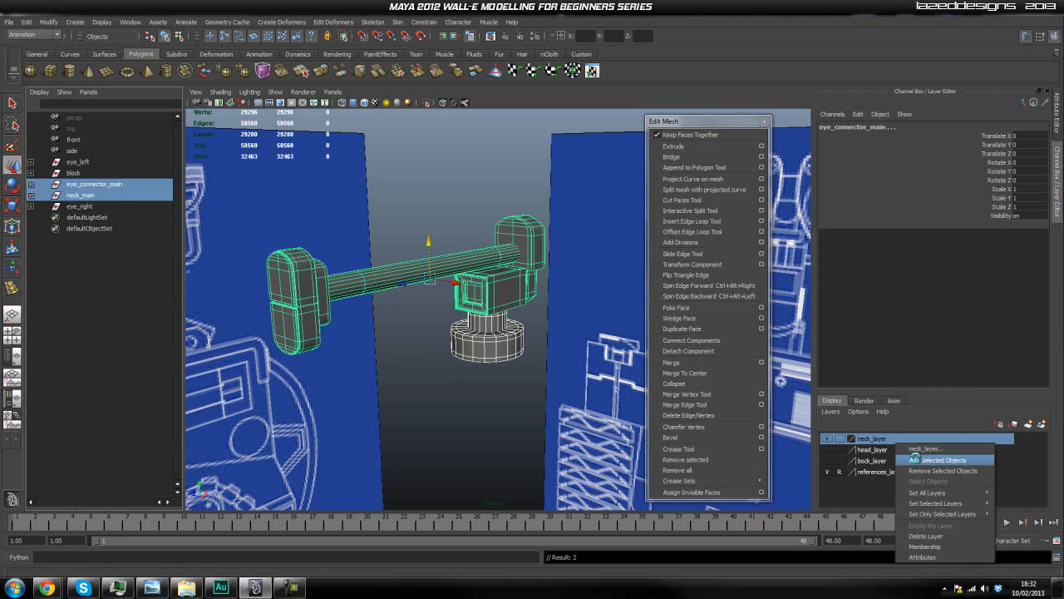
Hide neck_layer to check that it controls all the connector and neck parts.
{"action": "left_click", "coordinate": [829, 440]}
{"action": "left_click", "coordinate": [527, 416]}
{"action": "scroll", "coordinate": [515, 411], "scroll_direction": "down", "scroll_amount": 8}
{"action": "mouse_move", "coordinate": [524, 415]}
{"action": "left_mouse_down", "text": "alt"}
{"action": "mouse_move", "coordinate": [492, 402]}
{"action": "mouse_move", "coordinate": [515, 407]}
{"action": "left_mouse_up", "text": "alt"}
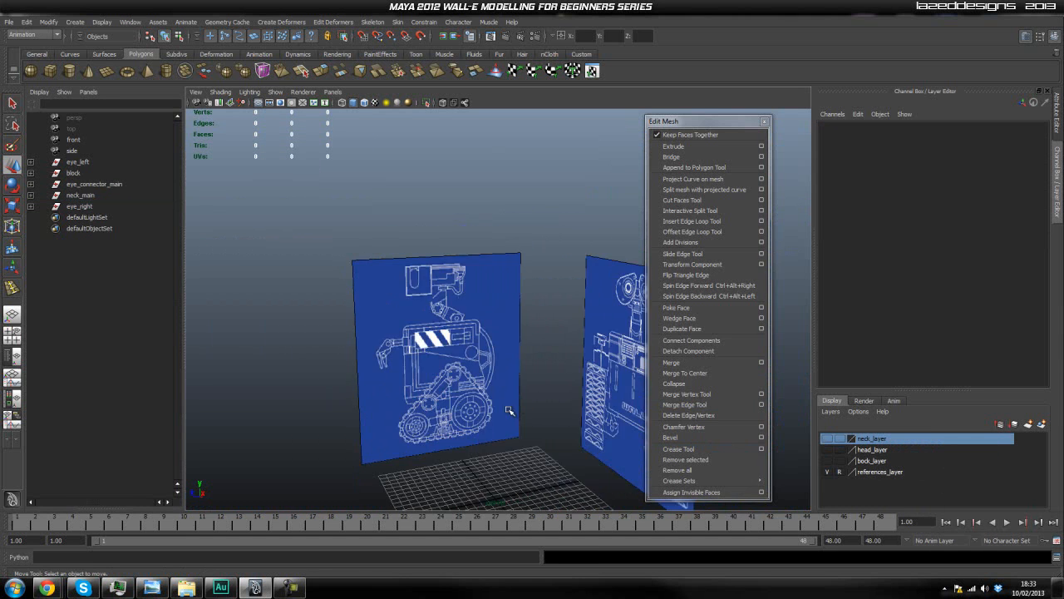
{"action": "scroll", "coordinate": [515, 408], "scroll_direction": "up", "scroll_amount": 6}
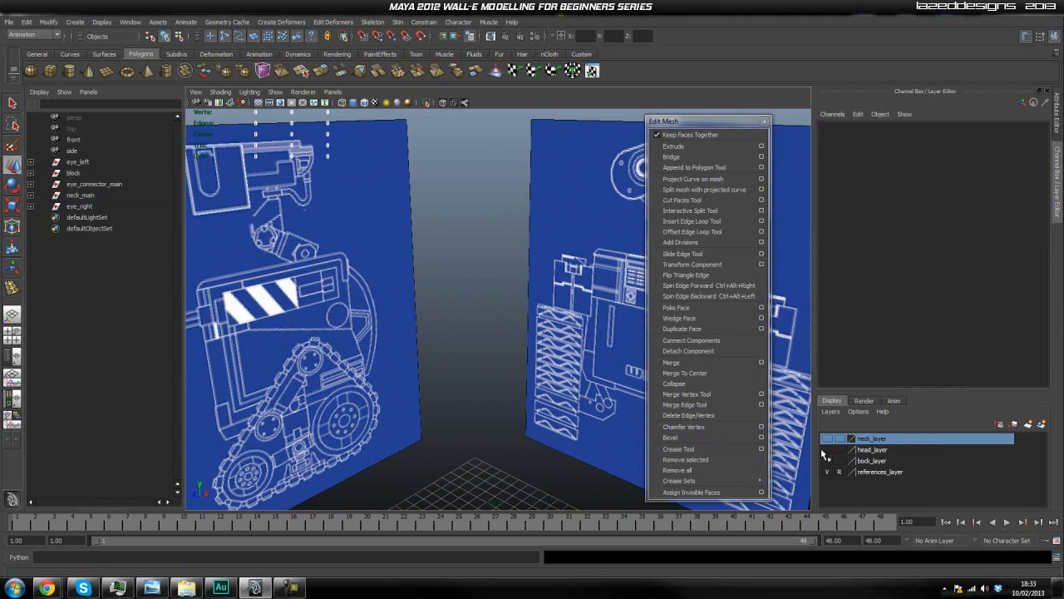
Show head_layer and examine the eyes and their cables up close against the side blueprint.
{"action": "left_click", "coordinate": [825, 449]}
{"action": "scroll", "coordinate": [518, 380], "scroll_direction": "down", "scroll_amount": 4}
{"action": "left_click_drag", "start_coordinate": [476, 422], "coordinate": [456, 349], "text": "alt"}
{"action": "scroll", "coordinate": [445, 390], "scroll_direction": "up", "scroll_amount": 5}
{"action": "scroll", "coordinate": [441, 332], "scroll_direction": "up", "scroll_amount": 3}
{"action": "middle_click_drag", "start_coordinate": [426, 314], "coordinate": [414, 361], "text": "alt"}
{"action": "scroll", "coordinate": [409, 341], "scroll_direction": "up", "scroll_amount": 2}
{"action": "scroll", "coordinate": [383, 214], "scroll_direction": "down", "scroll_amount": 10}
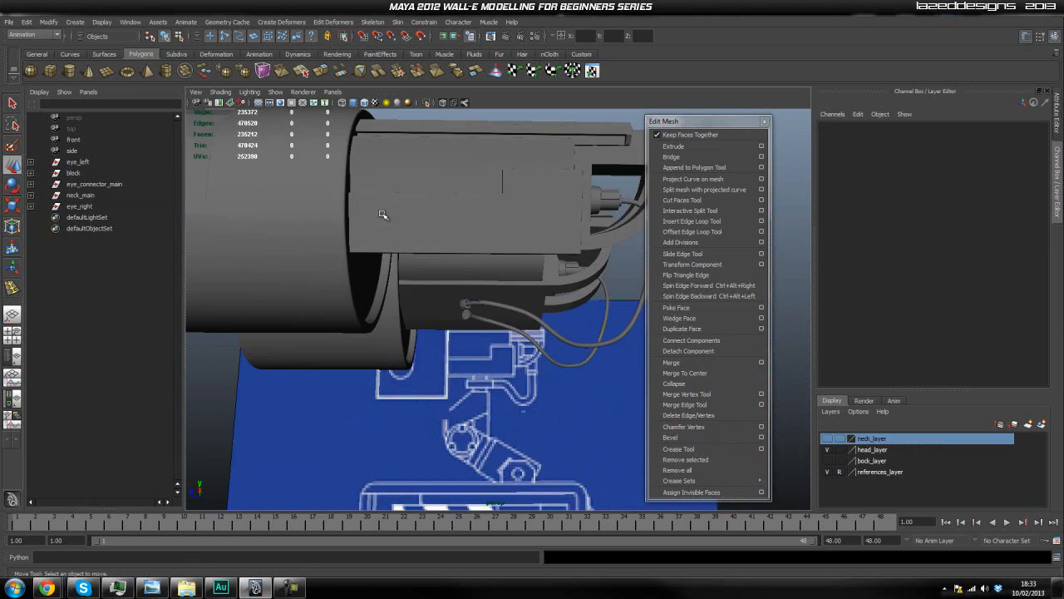
Show bock_layer and neck_layer and review the whole model around the head, neck and body block.
{"action": "left_click", "coordinate": [827, 460]}
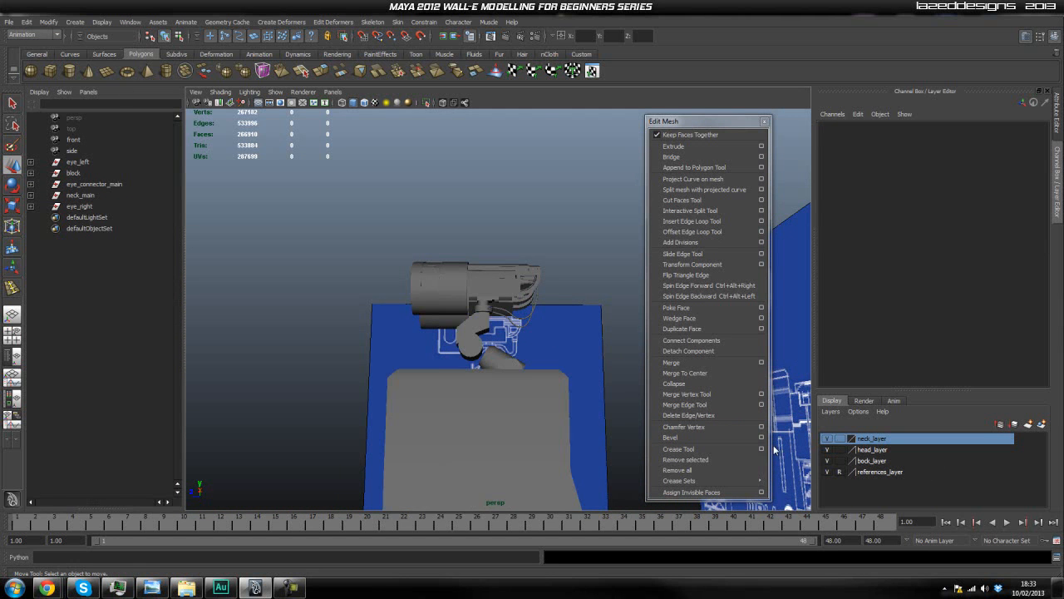
{"action": "scroll", "coordinate": [492, 264], "scroll_direction": "down", "scroll_amount": 5}
{"action": "left_click_drag", "start_coordinate": [492, 265], "coordinate": [561, 353], "text": "alt"}
{"action": "scroll", "coordinate": [562, 354], "scroll_direction": "down", "scroll_amount": 3}
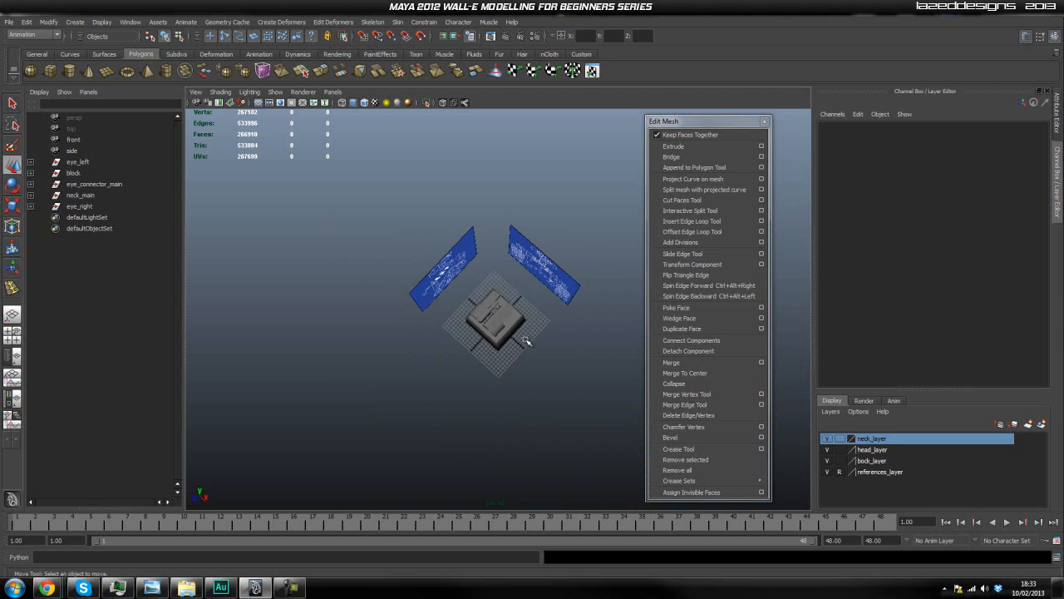
{"action": "scroll", "coordinate": [524, 366], "scroll_direction": "up", "scroll_amount": 8}
{"action": "left_click_drag", "start_coordinate": [475, 282], "coordinate": [309, 275], "text": "alt"}
{"action": "scroll", "coordinate": [463, 234], "scroll_direction": "up", "scroll_amount": 2}
{"action": "scroll", "coordinate": [465, 239], "scroll_direction": "up", "scroll_amount": 8}
{"action": "middle_click_drag", "start_coordinate": [309, 275], "coordinate": [271, 283], "text": "alt"}
{"action": "scroll", "coordinate": [497, 268], "scroll_direction": "up", "scroll_amount": 2}
{"action": "left_click_drag", "start_coordinate": [429, 296], "coordinate": [503, 289], "text": "alt"}
{"action": "scroll", "coordinate": [401, 290], "scroll_direction": "down", "scroll_amount": 5}
{"action": "left_click_drag", "start_coordinate": [347, 282], "coordinate": [491, 264], "text": "alt"}
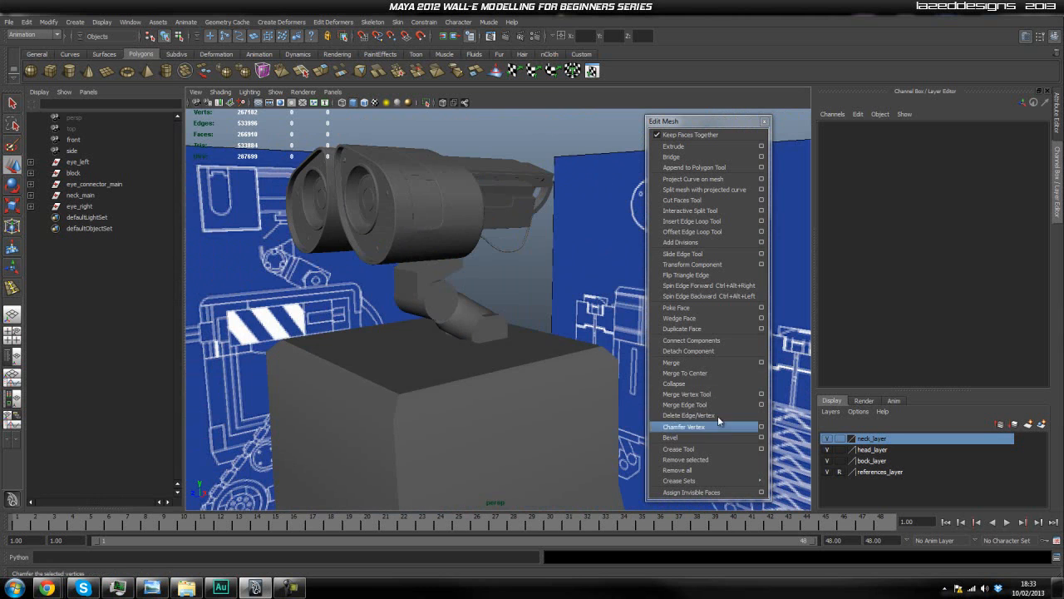
Hide head_layer and inspect the neck and the main_body block against the blueprint references.
{"action": "left_click", "coordinate": [827, 449]}
{"action": "scroll", "coordinate": [410, 230], "scroll_direction": "up", "scroll_amount": 3}
{"action": "middle_click_drag", "start_coordinate": [411, 268], "coordinate": [484, 228], "text": "alt"}
{"action": "scroll", "coordinate": [437, 313], "scroll_direction": "up", "scroll_amount": 3}
{"action": "scroll", "coordinate": [393, 314], "scroll_direction": "down", "scroll_amount": 2}
{"action": "scroll", "coordinate": [507, 395], "scroll_direction": "down", "scroll_amount": 2}
{"action": "scroll", "coordinate": [487, 241], "scroll_direction": "down", "scroll_amount": 5}
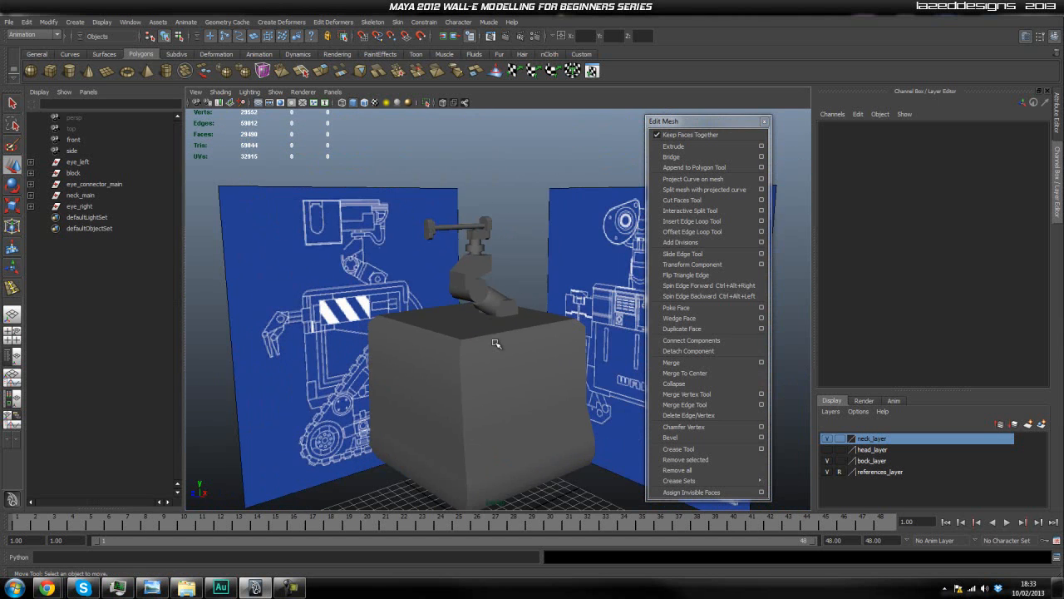
{"action": "middle_click_drag", "start_coordinate": [484, 358], "coordinate": [454, 273], "text": "alt"}
{"action": "left_click", "coordinate": [478, 339]}
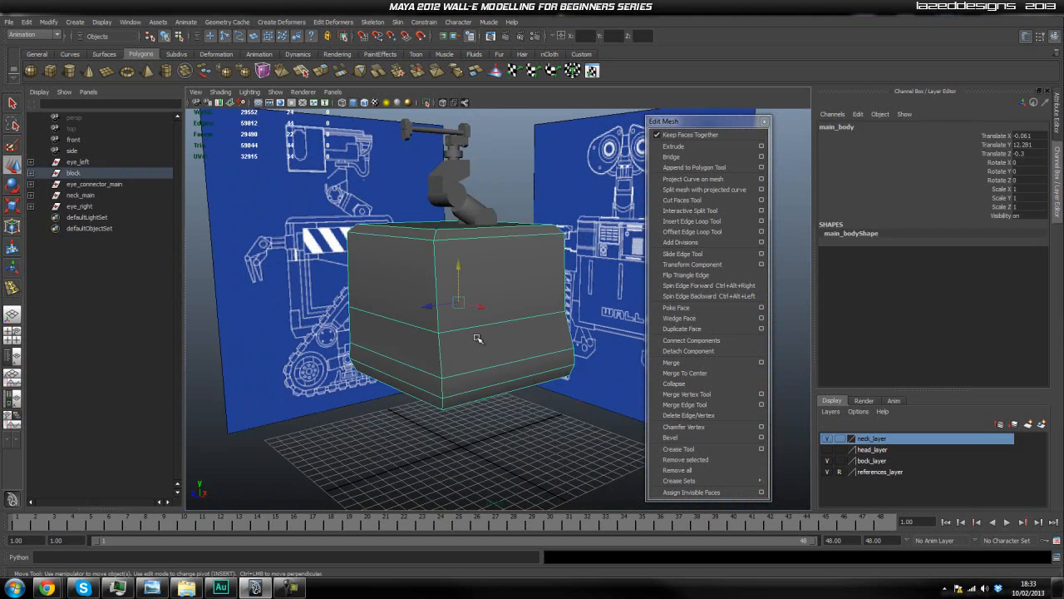
{"action": "left_click", "coordinate": [506, 196]}
{"action": "middle_click_drag", "start_coordinate": [478, 252], "coordinate": [486, 301], "text": "alt"}
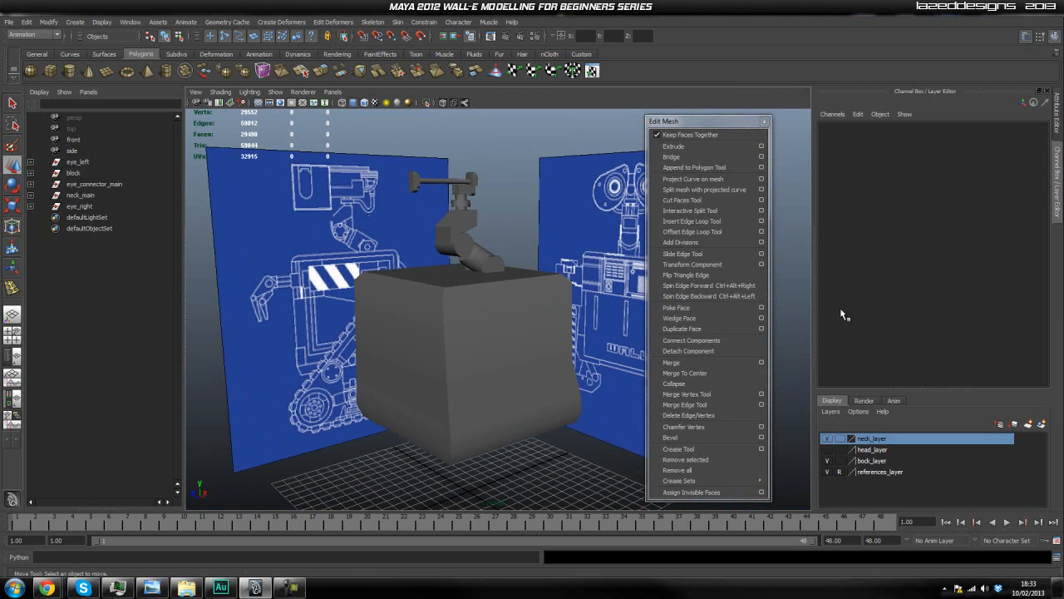